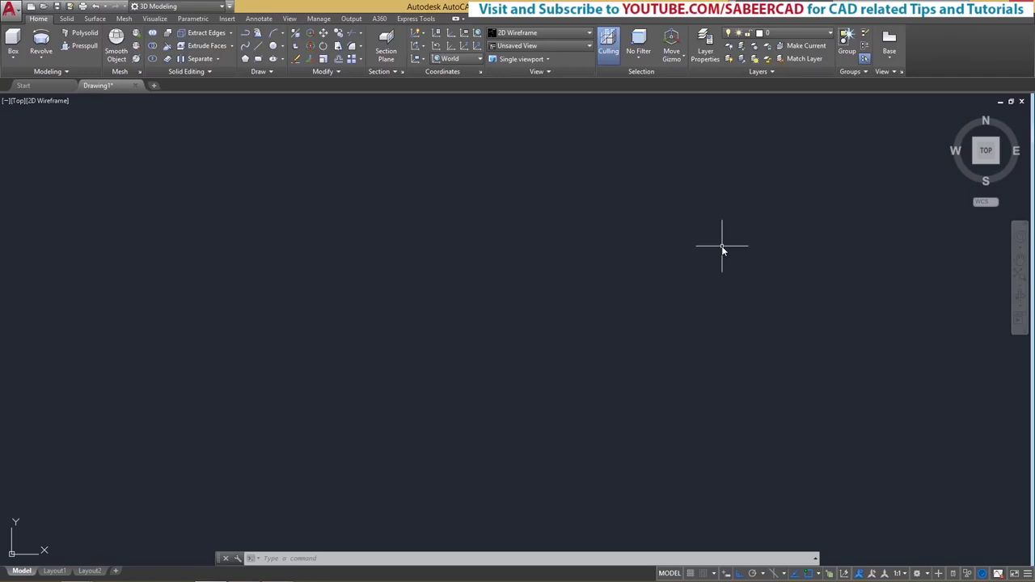
Draw a vertical polyline 20 units long, going downward, as the axis line.
{"action": "left_click", "coordinate": [257, 33]}
{"action": "left_click", "coordinate": [429, 164]}
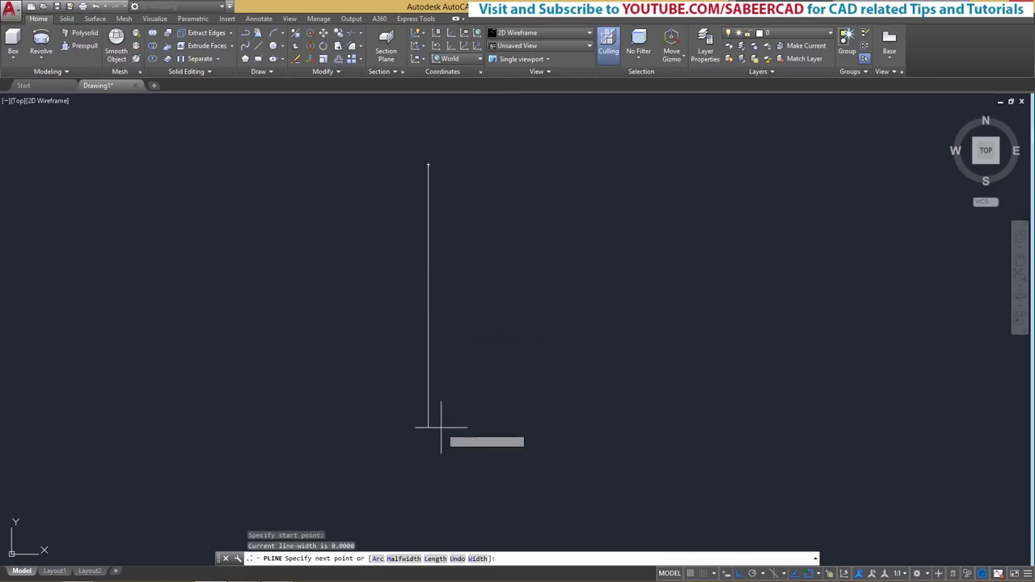
{"action": "type", "text": "20"}
{"action": "key", "text": "Return"}
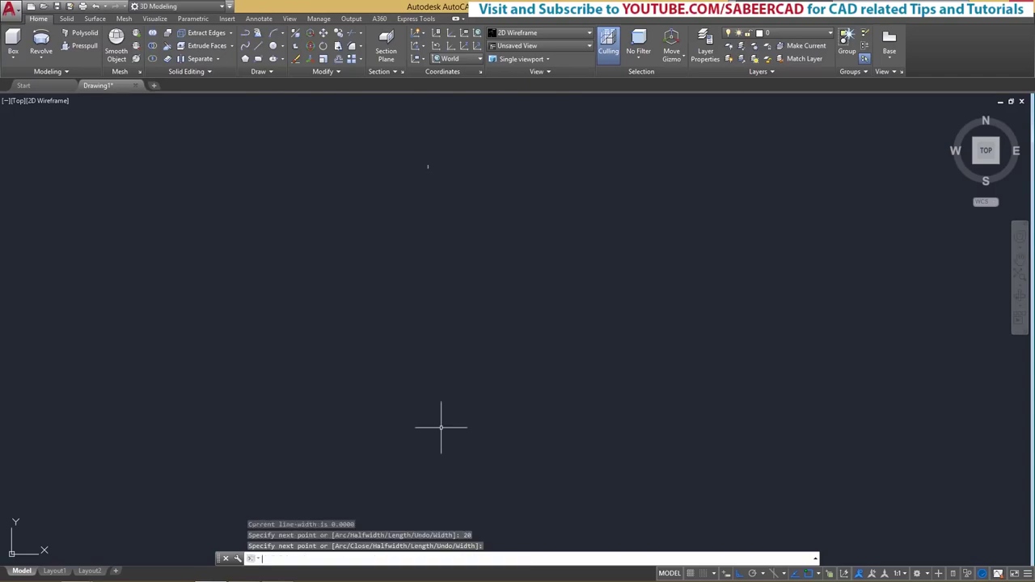
Draw a separate horizontal polyline 12 units long beside the vertical line.
{"action": "scroll", "coordinate": [414, 162], "scroll_direction": "up", "scroll_amount": 10}
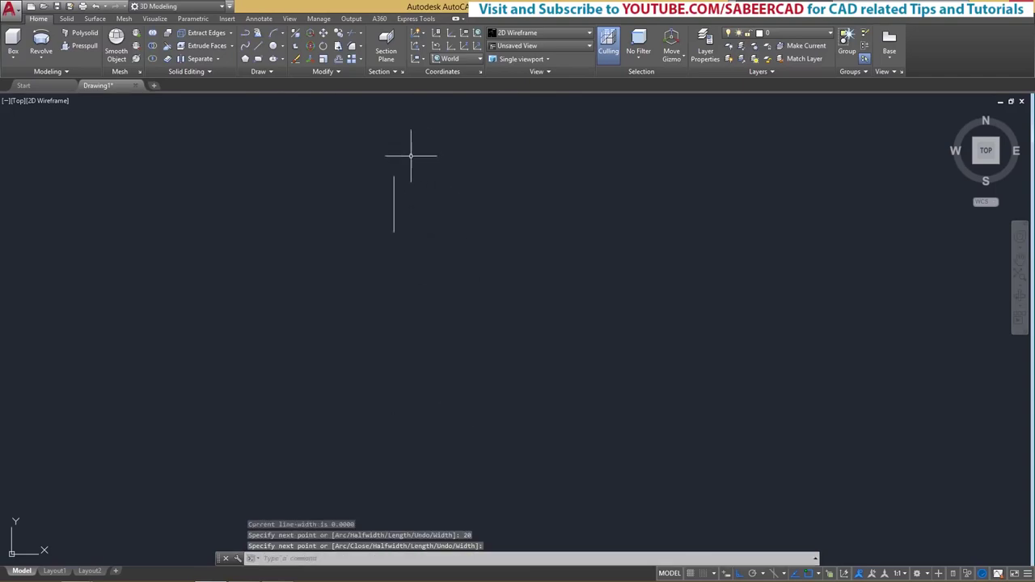
{"action": "scroll", "coordinate": [420, 267], "scroll_direction": "up", "scroll_amount": 2}
{"action": "middle_click_drag", "start_coordinate": [464, 315], "coordinate": [479, 312]}
{"action": "scroll", "coordinate": [478, 313], "scroll_direction": "up", "scroll_amount": 2}
{"action": "scroll", "coordinate": [464, 322], "scroll_direction": "down", "scroll_amount": 2}
{"action": "scroll", "coordinate": [463, 278], "scroll_direction": "up", "scroll_amount": 2}
{"action": "left_click", "coordinate": [246, 35]}
{"action": "left_click", "coordinate": [532, 327]}
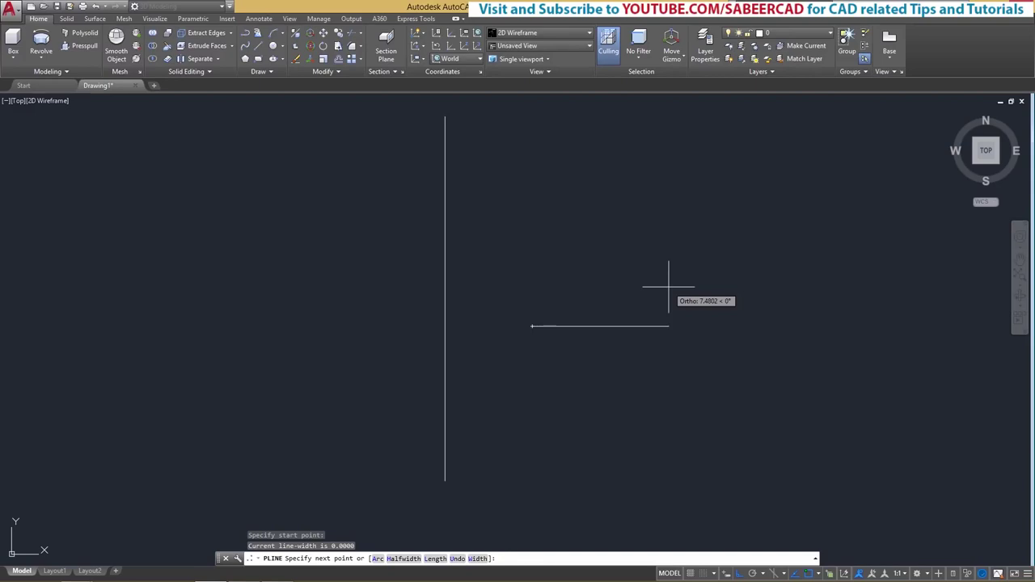
{"action": "type", "text": "12"}
{"action": "key", "text": "Return"}
{"action": "key", "text": "Return"}
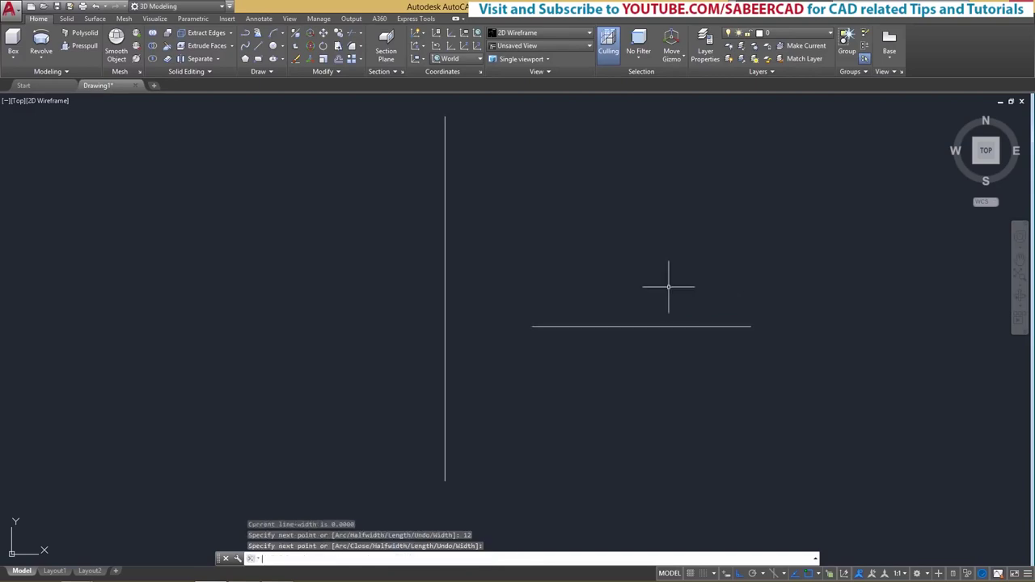
Move the horizontal line by its midpoint to a Nearest-snapped point on the lower half of the vertical line.
{"action": "type", "text": "m"}
{"action": "key", "text": "Return"}
{"action": "left_click", "coordinate": [685, 283]}
{"action": "left_click", "coordinate": [640, 354]}
{"action": "key", "text": "Return"}
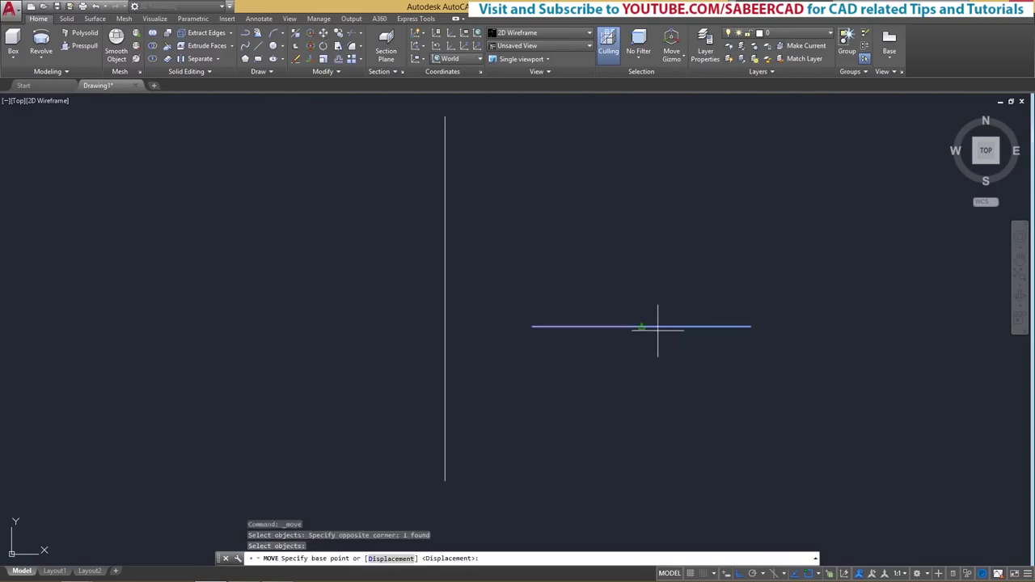
{"action": "left_click", "coordinate": [647, 327]}
{"action": "key", "text": "F8"}
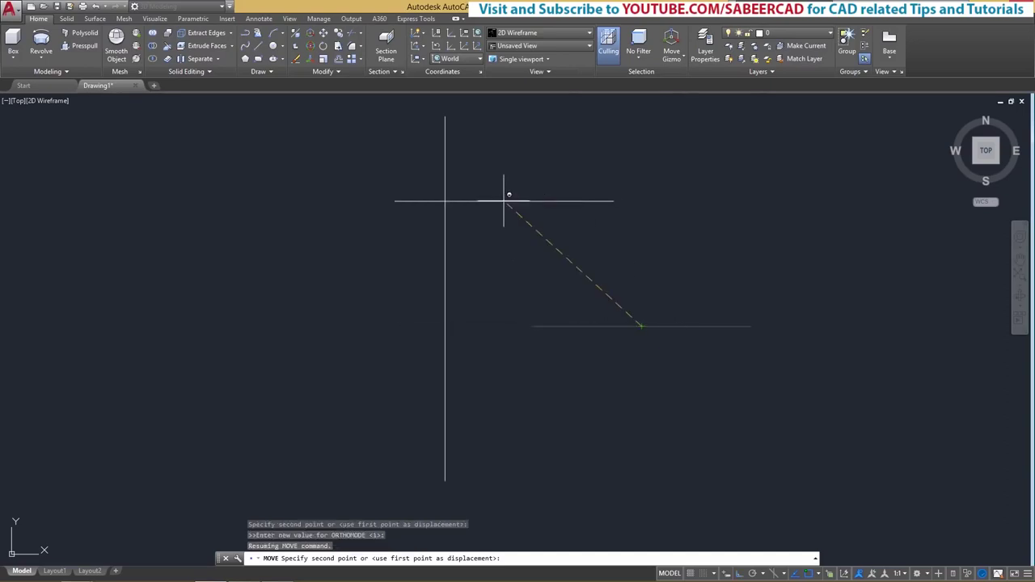
{"action": "right_click", "coordinate": [511, 174], "text": "shift"}
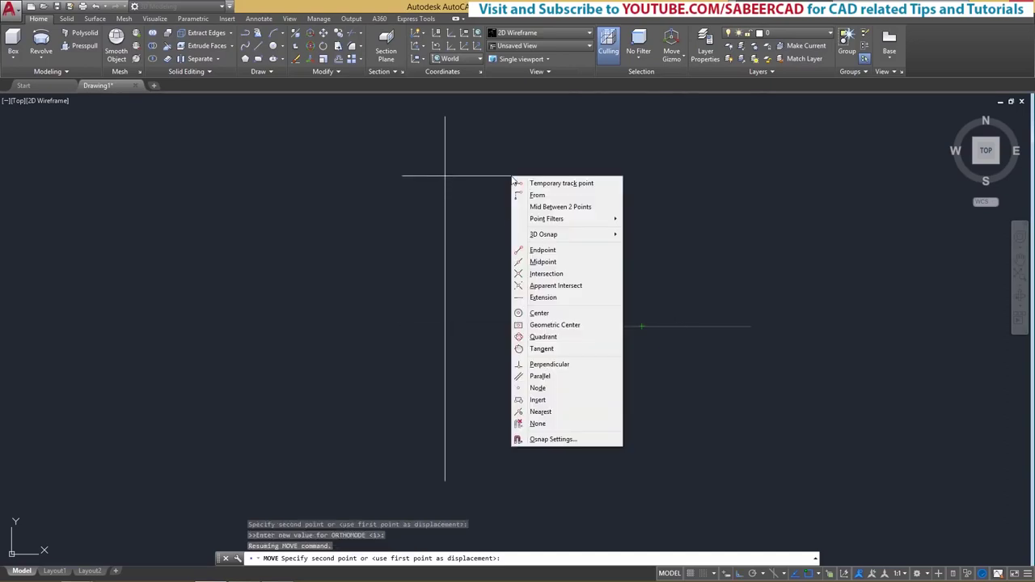
{"action": "left_click", "coordinate": [535, 411]}
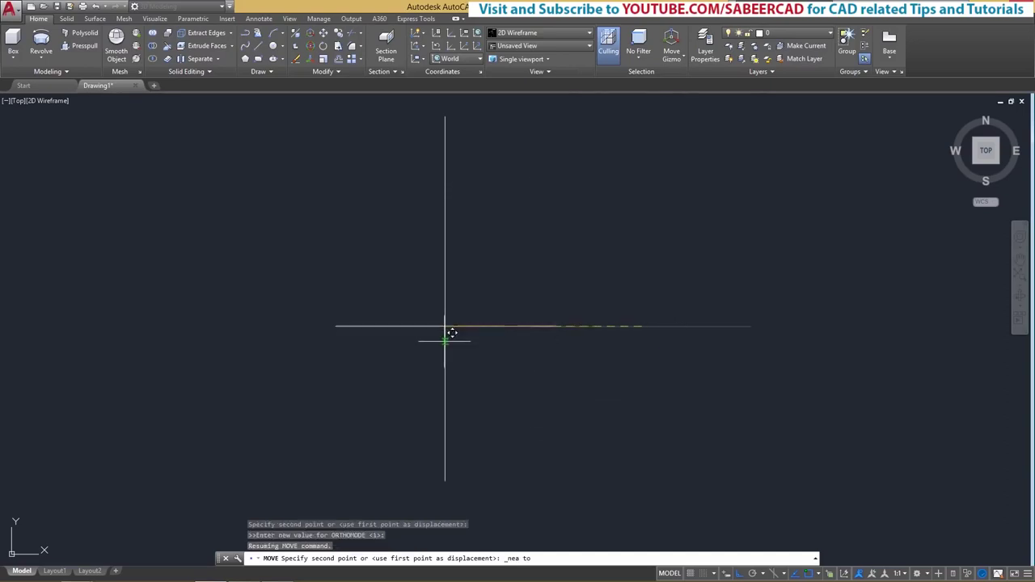
{"action": "left_click", "coordinate": [444, 349]}
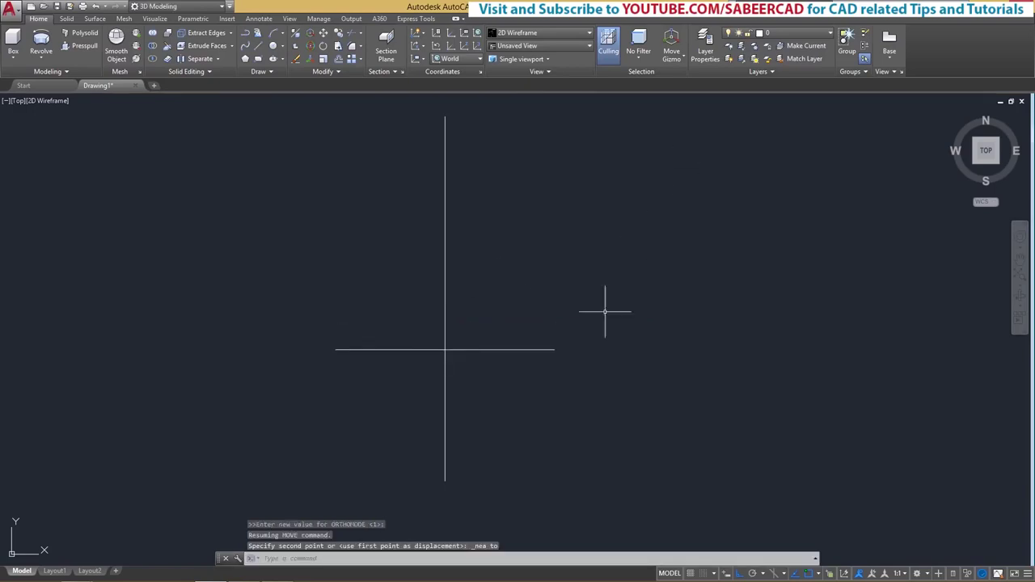
{"action": "key", "text": "Escape"}
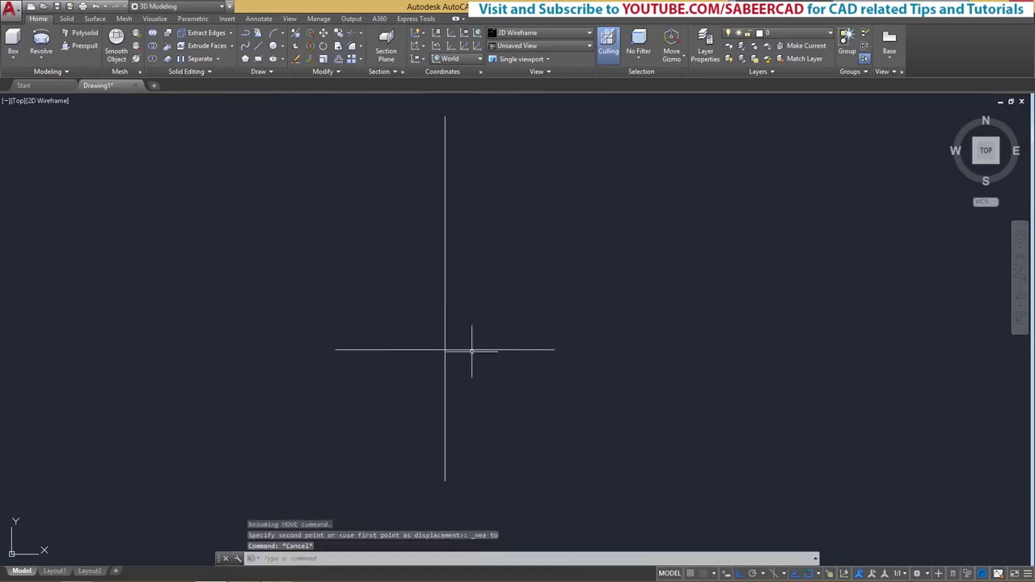
Start a polyline level with the axis's upper end and draw its first arc with the Second pt option, bulging toward the axis.
{"action": "left_click", "coordinate": [247, 38]}
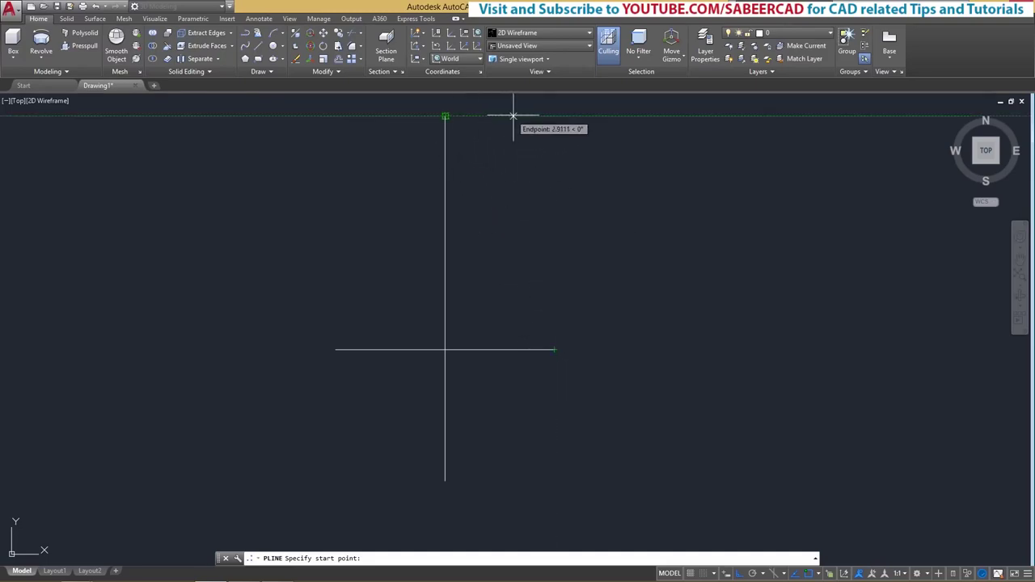
{"action": "left_click", "coordinate": [553, 115]}
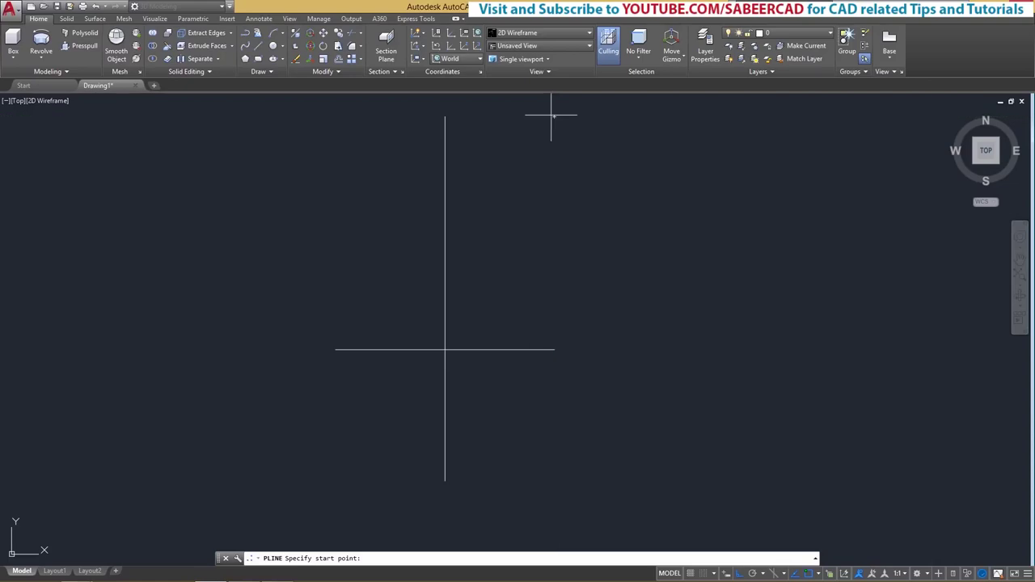
{"action": "right_click", "coordinate": [504, 197]}
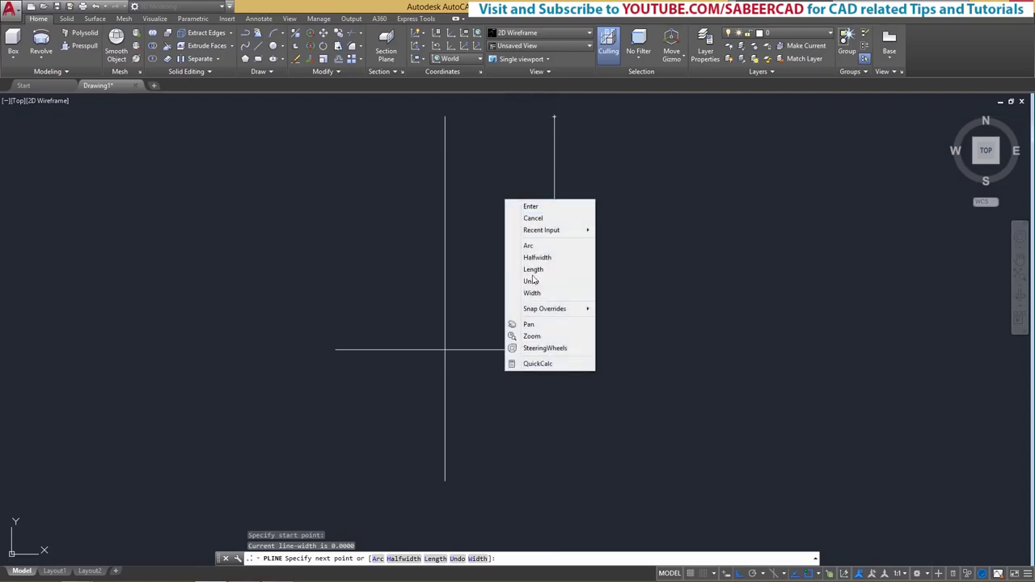
{"action": "left_click", "coordinate": [529, 245]}
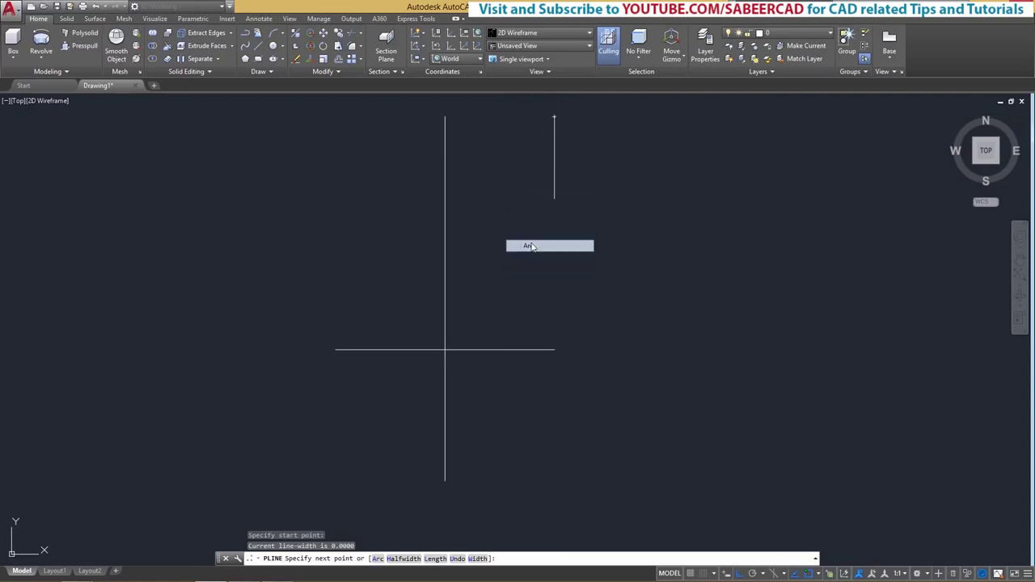
{"action": "right_click", "coordinate": [508, 169]}
{"action": "left_click", "coordinate": [549, 289]}
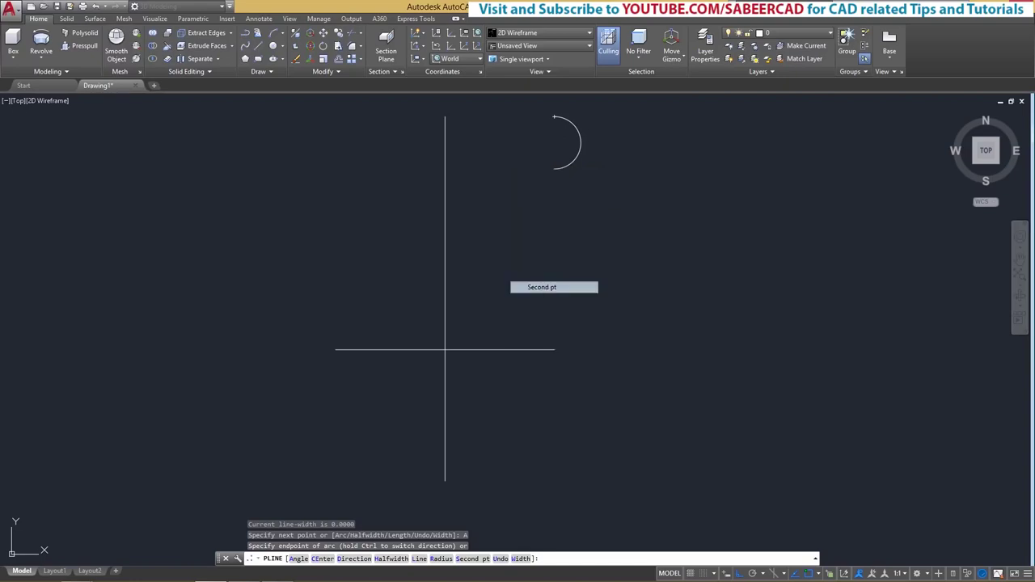
{"action": "left_click", "coordinate": [524, 182]}
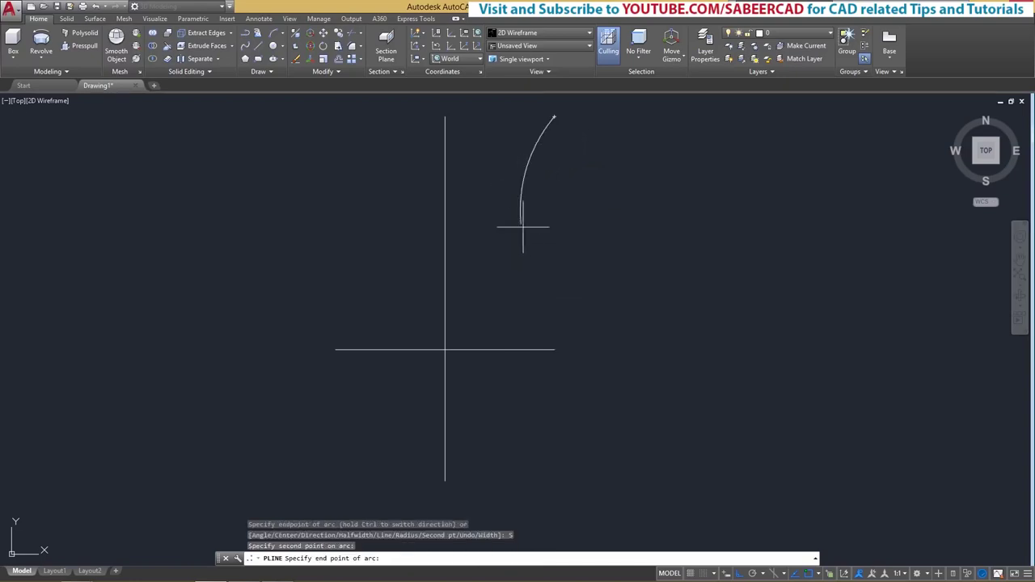
{"action": "left_click", "coordinate": [541, 266]}
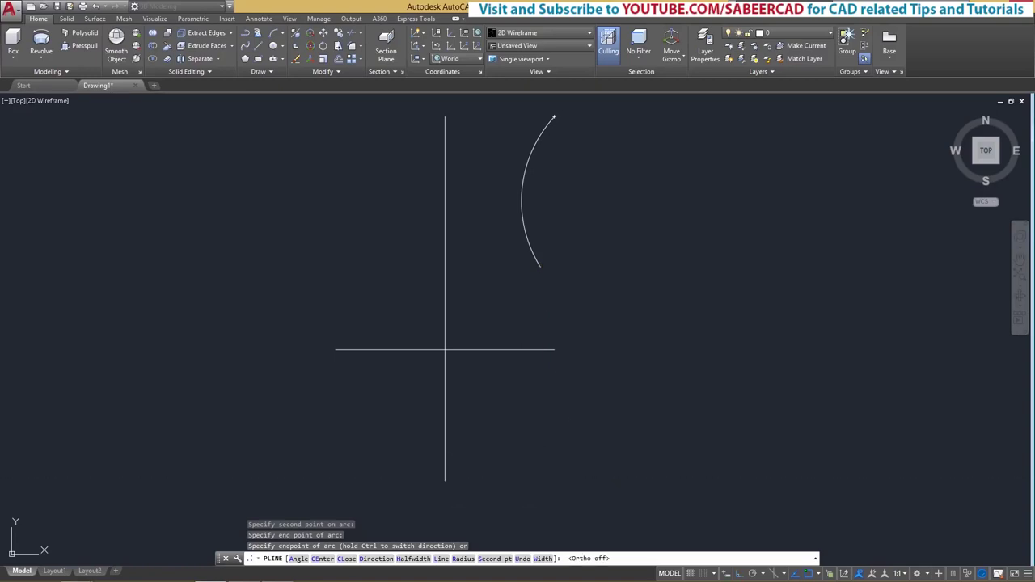
Continue with an outward-bulging lower arc to the axis's base level, and finish with a straight segment to the axis's lower endpoint.
{"action": "key", "text": "F8"}
{"action": "right_click", "coordinate": [484, 417]}
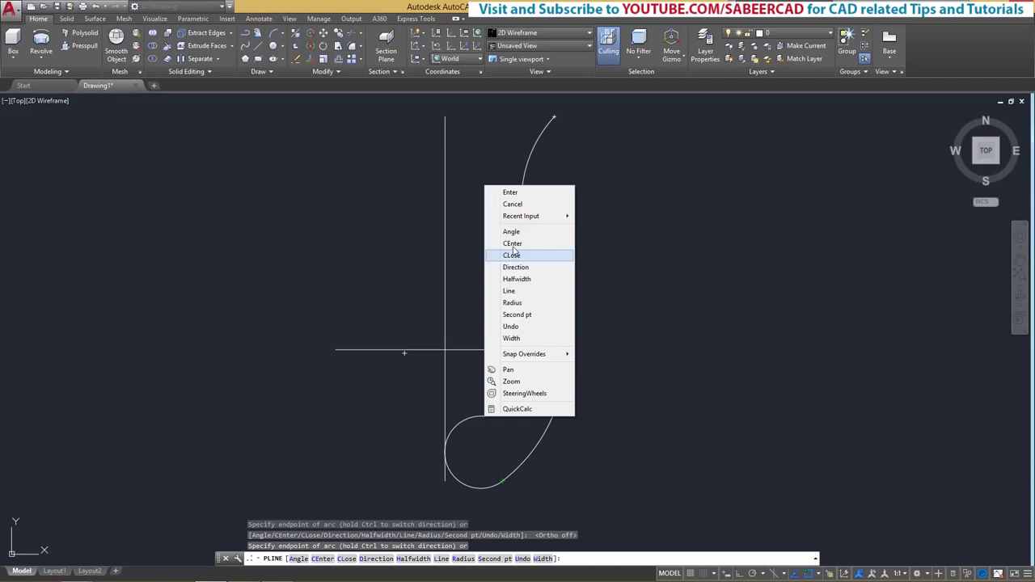
{"action": "left_click", "coordinate": [509, 290]}
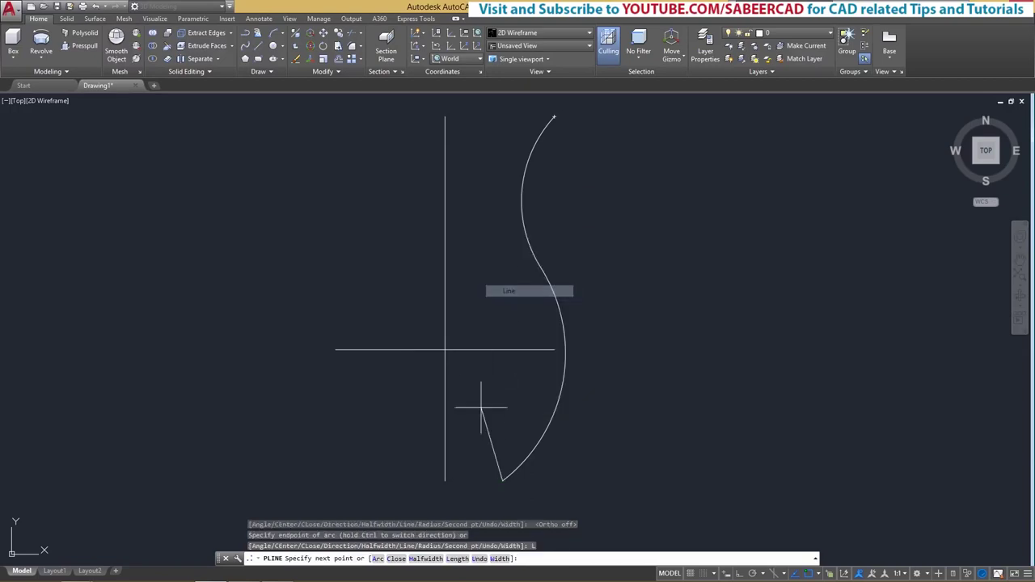
{"action": "left_click", "coordinate": [445, 481]}
{"action": "key", "text": "Return"}
Stretch the midpoint of the profile's lower arc slightly inward toward the axis.
{"action": "left_click", "coordinate": [556, 300]}
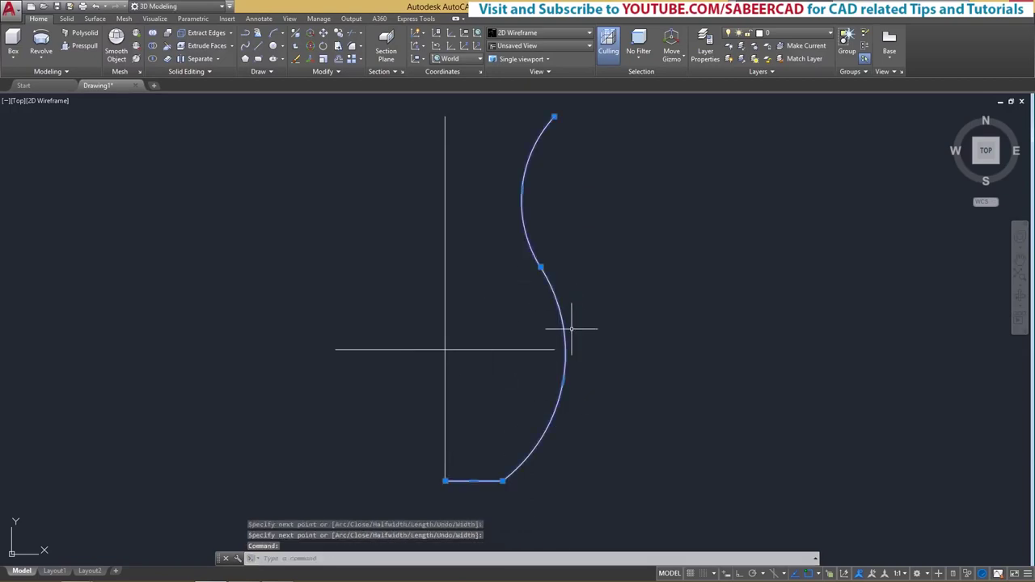
{"action": "scroll", "coordinate": [553, 226], "scroll_direction": "up", "scroll_amount": 2}
{"action": "scroll", "coordinate": [555, 231], "scroll_direction": "down", "scroll_amount": 4}
{"action": "scroll", "coordinate": [563, 318], "scroll_direction": "up", "scroll_amount": 2}
{"action": "scroll", "coordinate": [564, 317], "scroll_direction": "up", "scroll_amount": 2}
{"action": "scroll", "coordinate": [570, 250], "scroll_direction": "down", "scroll_amount": 2}
{"action": "scroll", "coordinate": [564, 269], "scroll_direction": "up", "scroll_amount": 2}
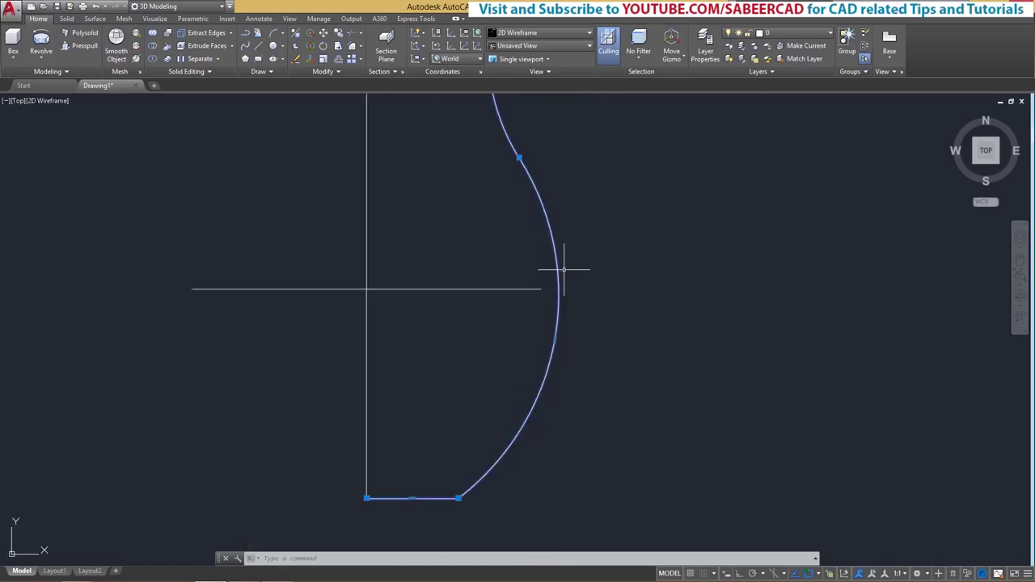
{"action": "left_click", "coordinate": [556, 338]}
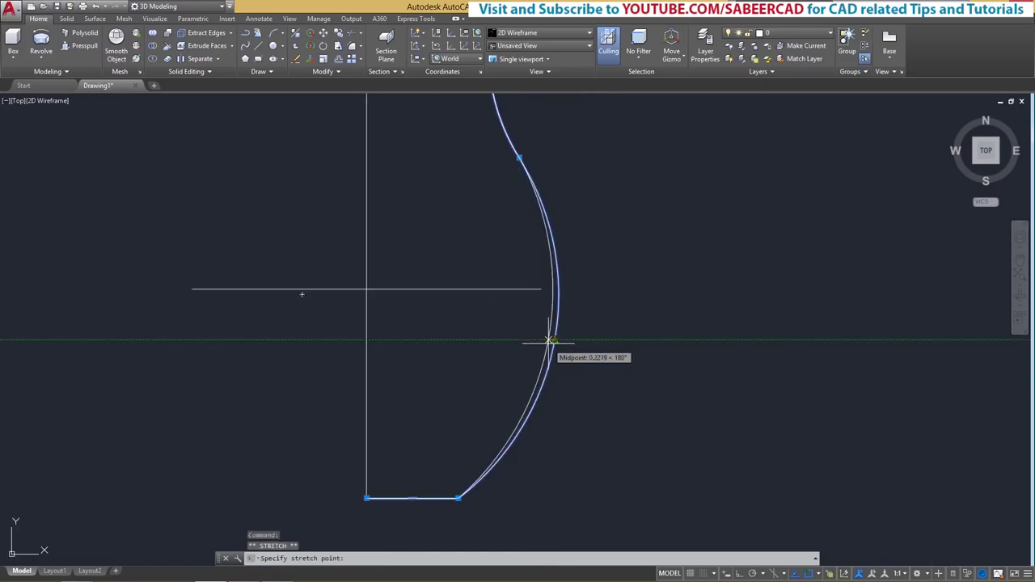
{"action": "left_click", "coordinate": [541, 341]}
Stretch the upper arc's midpoint toward the axis and shift the junction of the two arcs inward and slightly down.
{"action": "scroll", "coordinate": [537, 396], "scroll_direction": "down", "scroll_amount": 3}
{"action": "scroll", "coordinate": [515, 270], "scroll_direction": "up", "scroll_amount": 4}
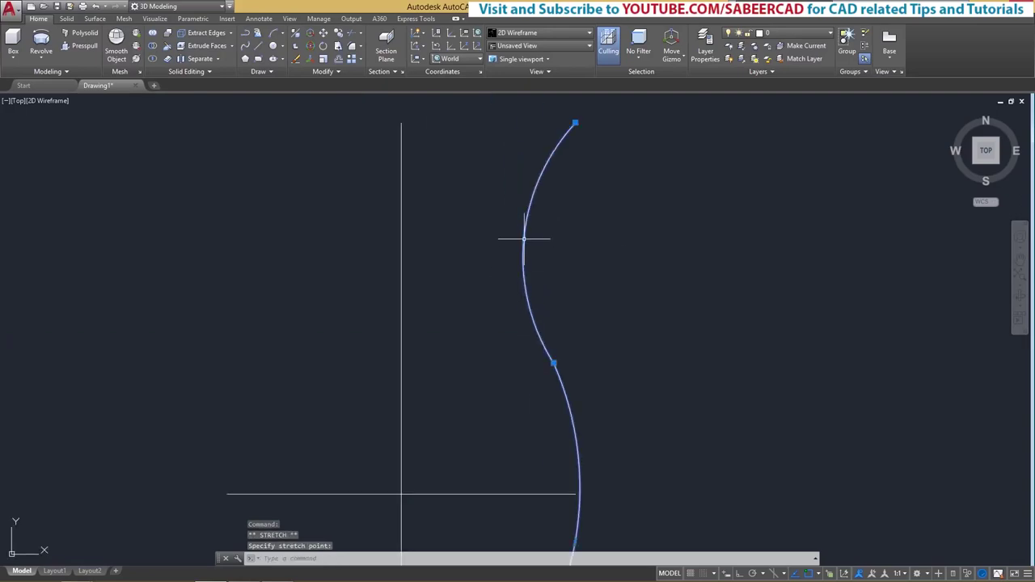
{"action": "left_click", "coordinate": [524, 239]}
{"action": "left_click", "coordinate": [504, 236]}
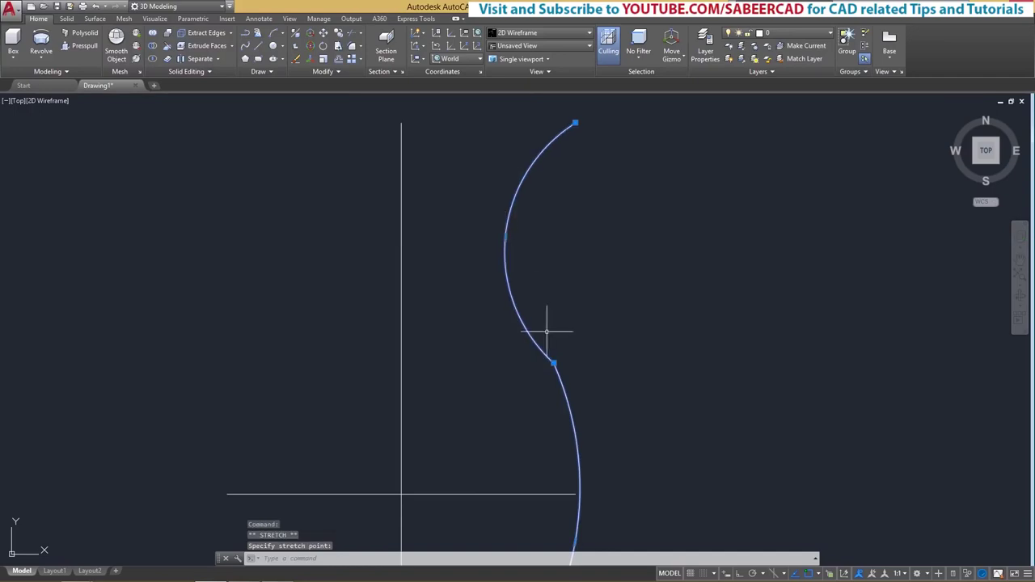
{"action": "left_click", "coordinate": [553, 364]}
{"action": "left_click", "coordinate": [538, 375]}
Stretch the profile's upper endpoint horizontally toward the axis with Ortho on, and deselect the profile.
{"action": "middle_click_drag", "start_coordinate": [563, 126], "coordinate": [577, 224]}
{"action": "left_click", "coordinate": [587, 222]}
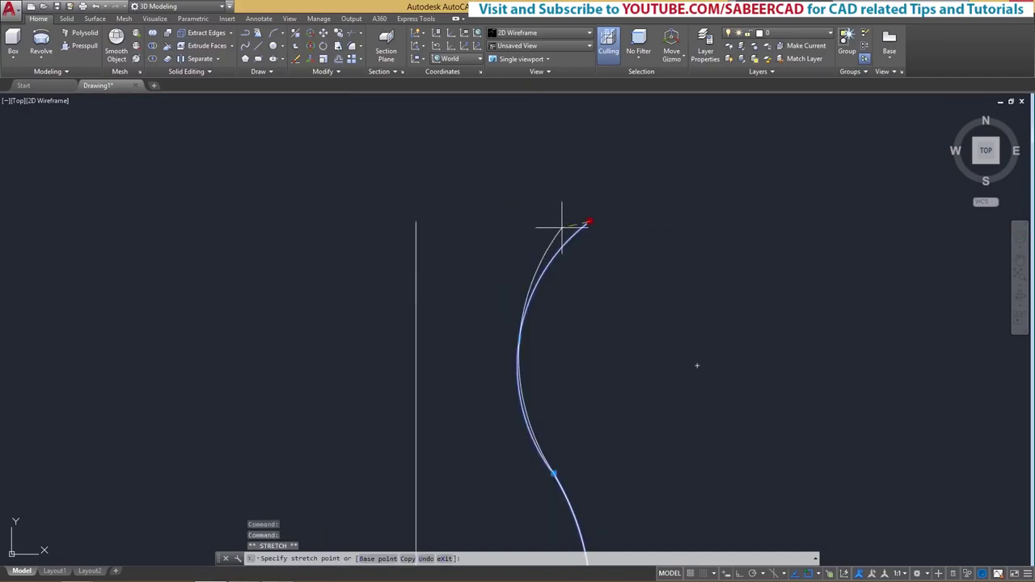
{"action": "key", "text": "F8"}
{"action": "key", "text": "Escape"}
{"action": "key", "text": "Escape"}
{"action": "scroll", "coordinate": [562, 254], "scroll_direction": "down", "scroll_amount": 2}
{"action": "scroll", "coordinate": [587, 318], "scroll_direction": "up", "scroll_amount": 2}
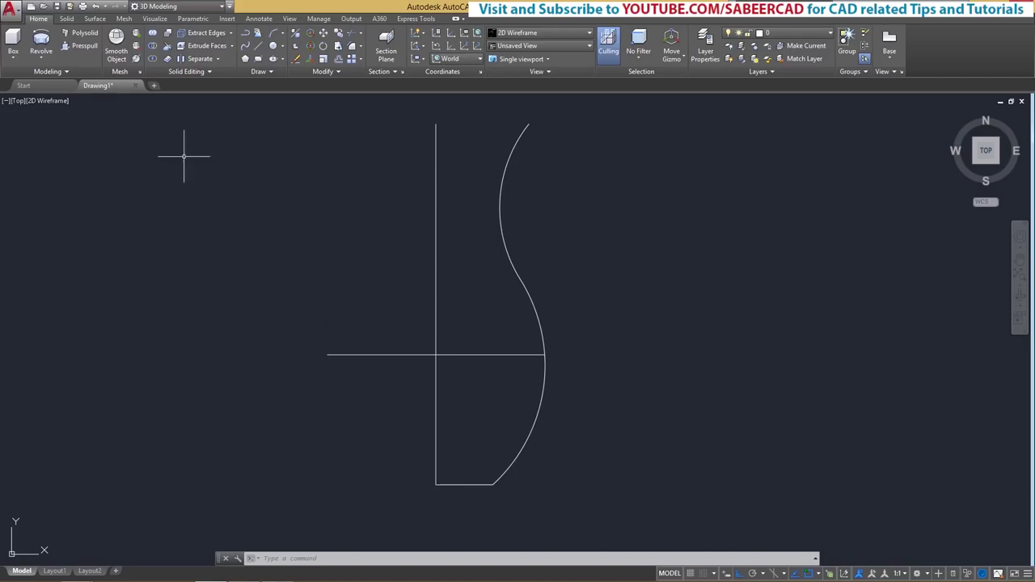
Revolve the curved profile 360 degrees about the vertical line, from its lower endpoint to its upper endpoint.
{"action": "left_click", "coordinate": [41, 55]}
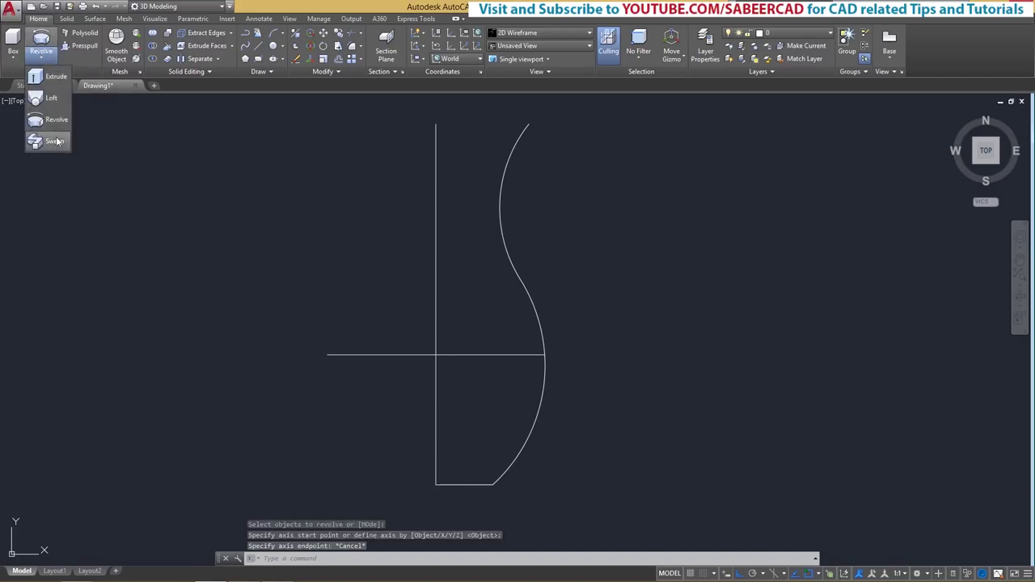
{"action": "left_click", "coordinate": [53, 120]}
{"action": "left_click", "coordinate": [524, 289]}
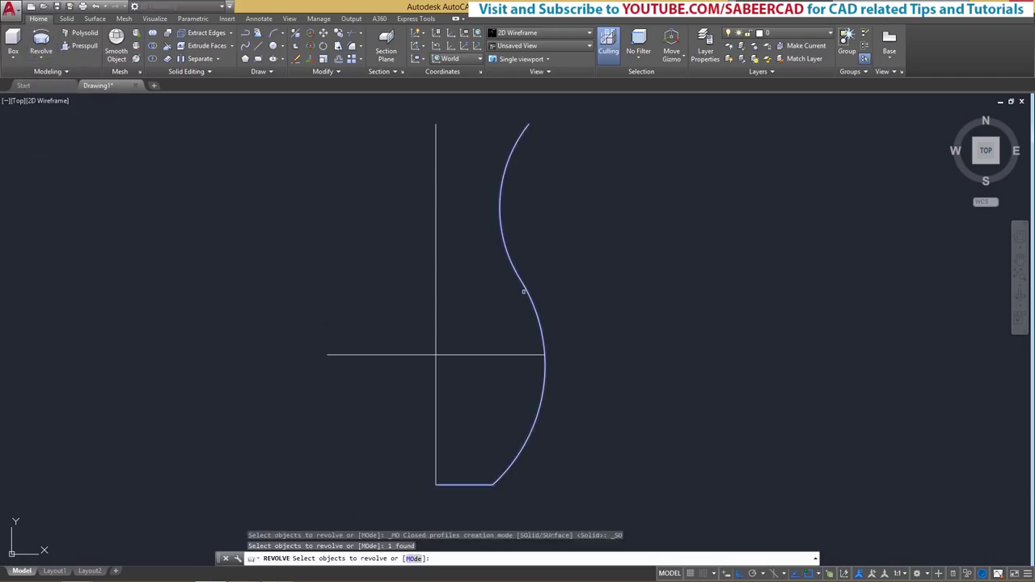
{"action": "key", "text": "Return"}
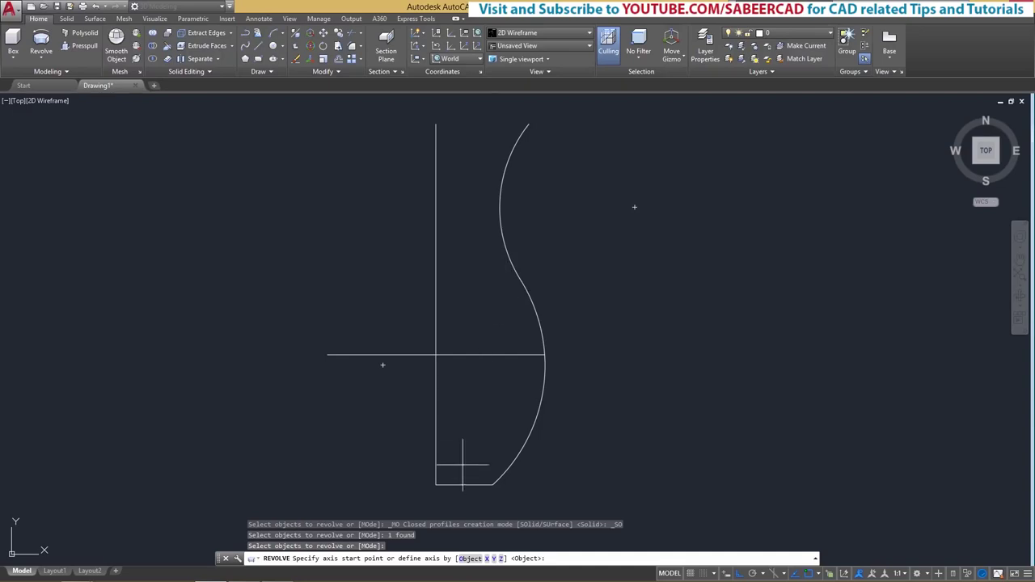
{"action": "left_click", "coordinate": [435, 485]}
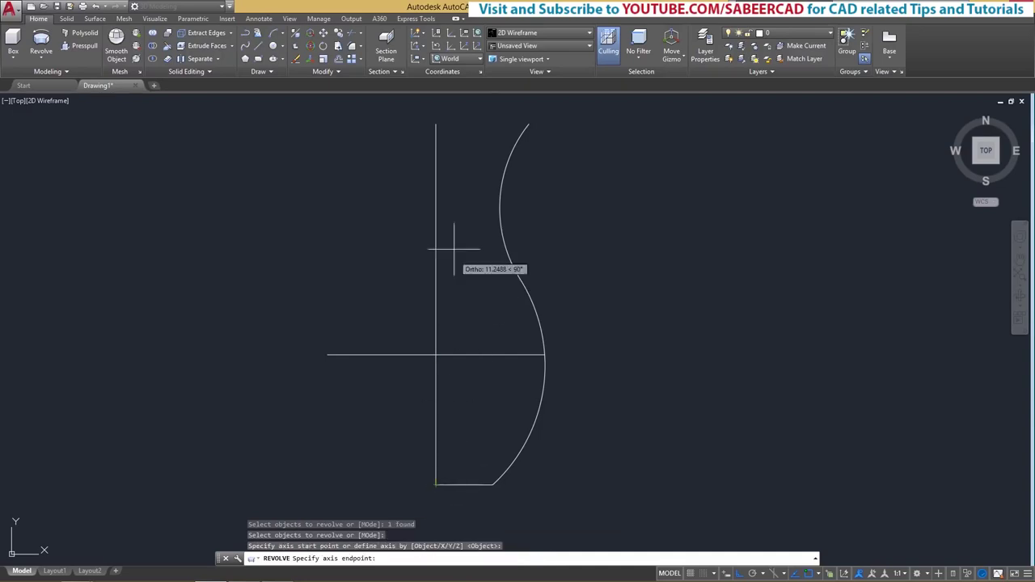
{"action": "left_click", "coordinate": [435, 125]}
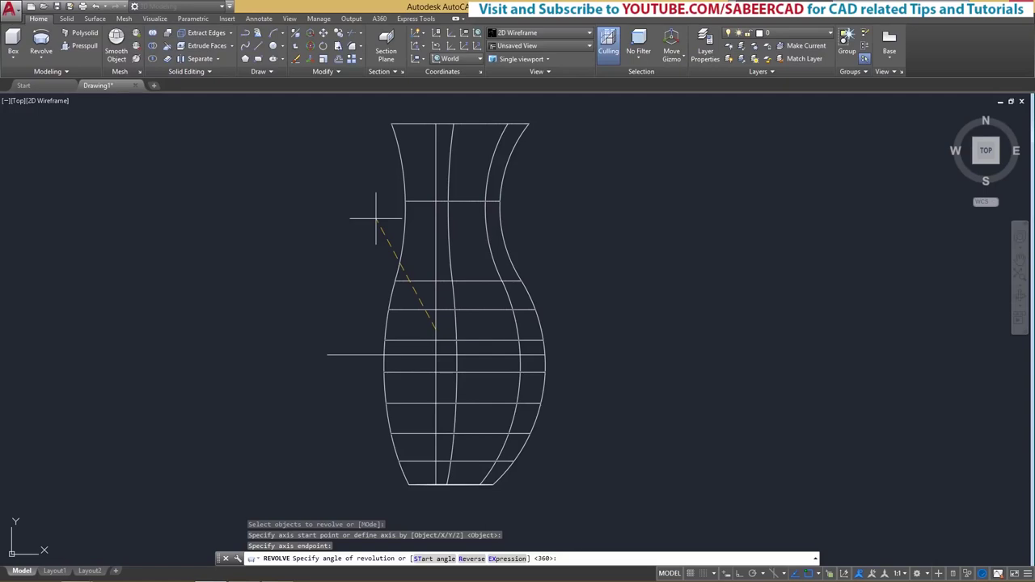
{"action": "key", "text": "Return"}
{"action": "key", "text": "Escape"}
{"action": "key", "text": "Escape"}
{"action": "key", "text": "Escape"}
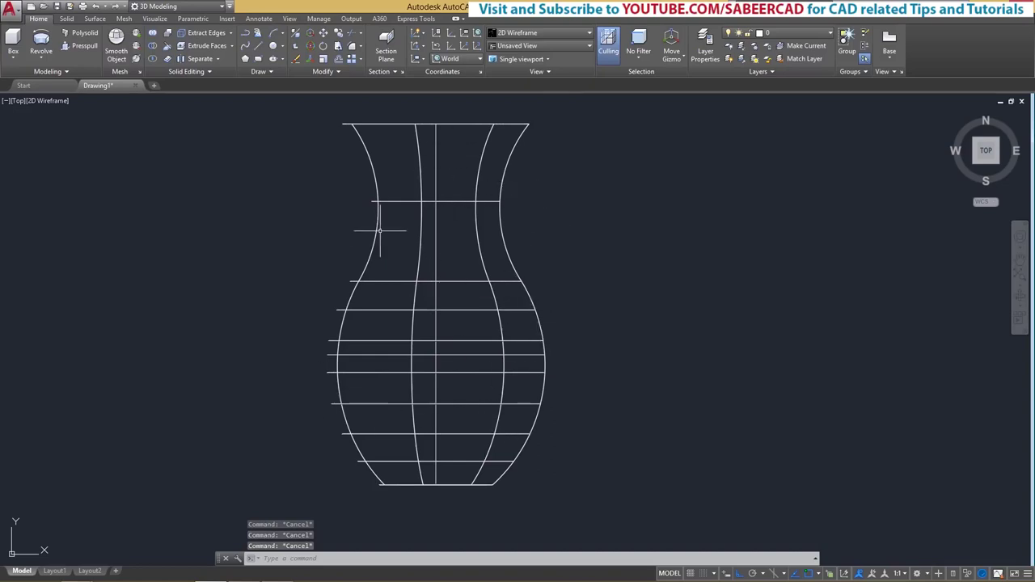
Erase the revolved vase object, keeping the profile and the two straight lines.
{"action": "type", "text": "e"}
{"action": "key", "text": "Return"}
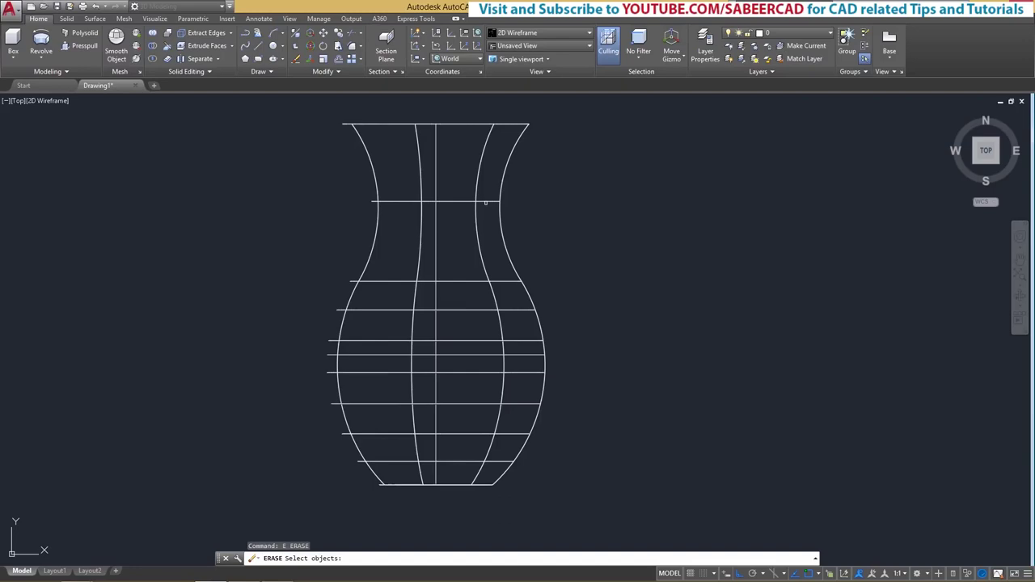
{"action": "left_click", "coordinate": [485, 202]}
{"action": "key", "text": "Return"}
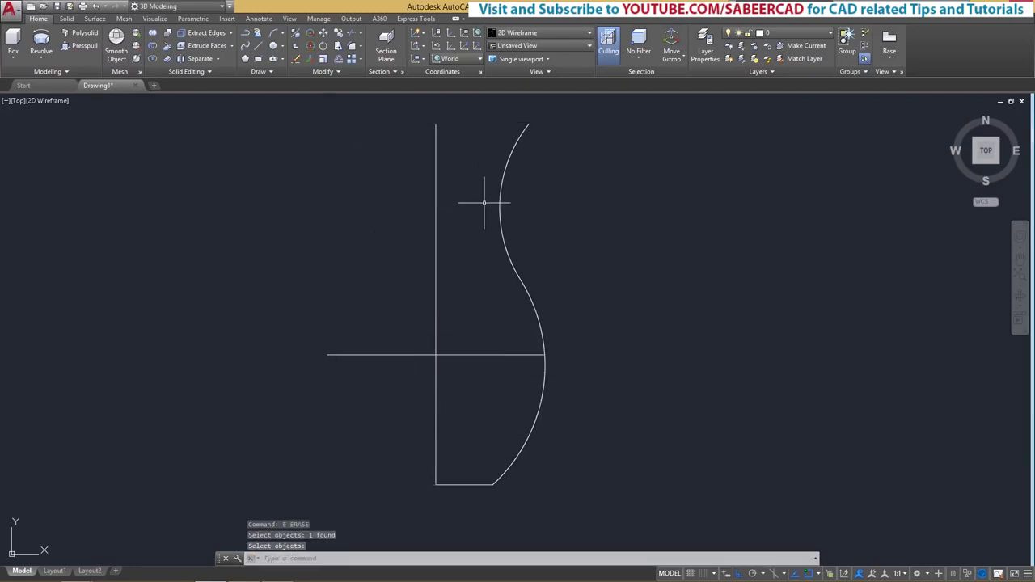
Move the curved profile and both straight lines together horizontally in the positive X direction, clear of their original position.
{"action": "type", "text": "m"}
{"action": "key", "text": "Return"}
{"action": "left_click", "coordinate": [565, 235]}
{"action": "left_click", "coordinate": [386, 368]}
{"action": "key", "text": "Return"}
{"action": "left_click", "coordinate": [378, 303]}
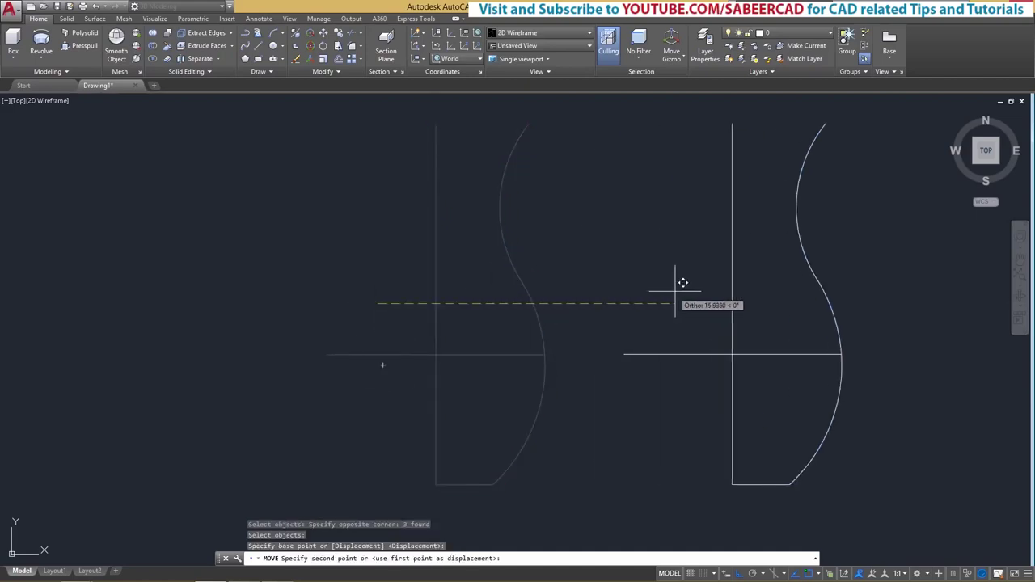
{"action": "left_click", "coordinate": [734, 279]}
{"action": "key", "text": "Escape"}
{"action": "key", "text": "Escape"}
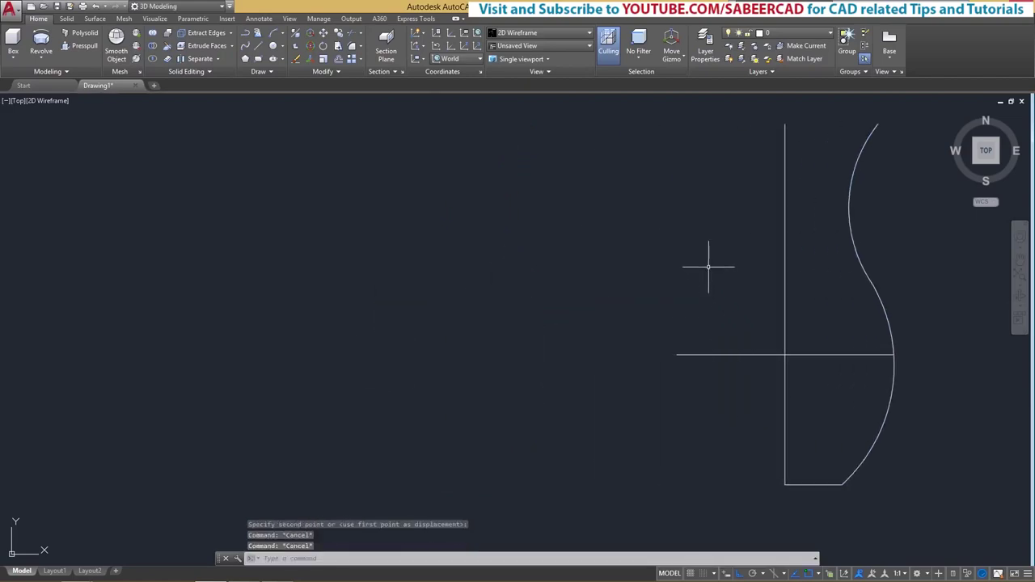
Restore the erased revolved vase with OOPS and erase the moved profile and straight lines.
{"action": "type", "text": "oops"}
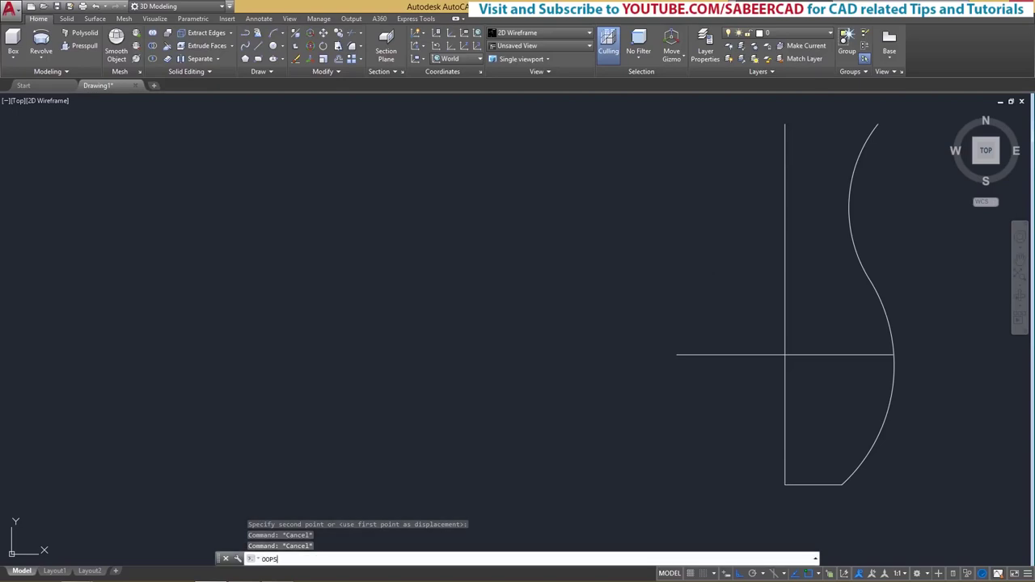
{"action": "key", "text": "Return"}
{"action": "type", "text": "e"}
{"action": "key", "text": "Return"}
{"action": "left_click_drag", "start_coordinate": [936, 294], "coordinate": [671, 411]}
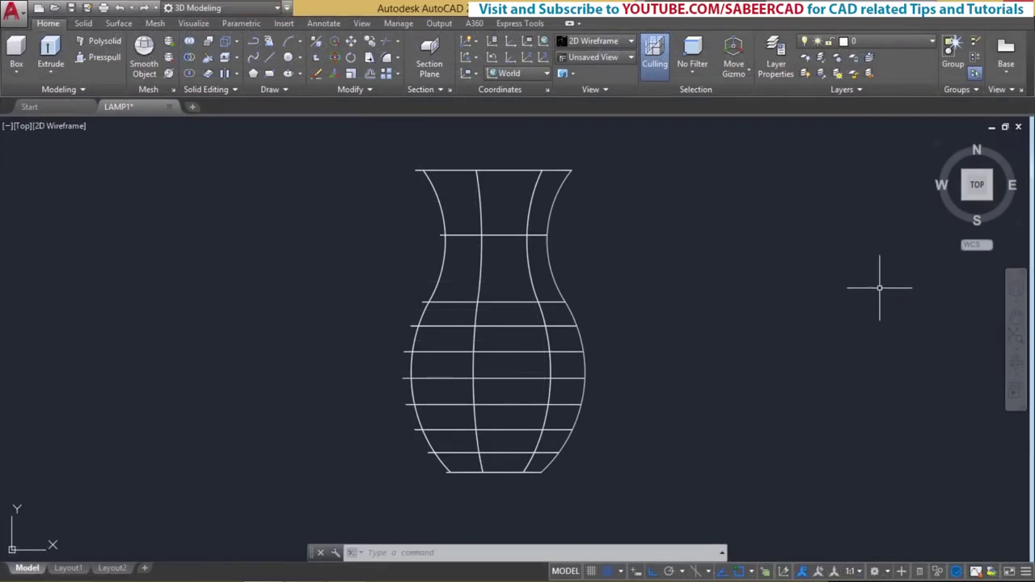
View the vase in SW Isometric, preview it as Shaded with edges, and return to 2D Wireframe.
{"action": "left_click", "coordinate": [964, 202]}
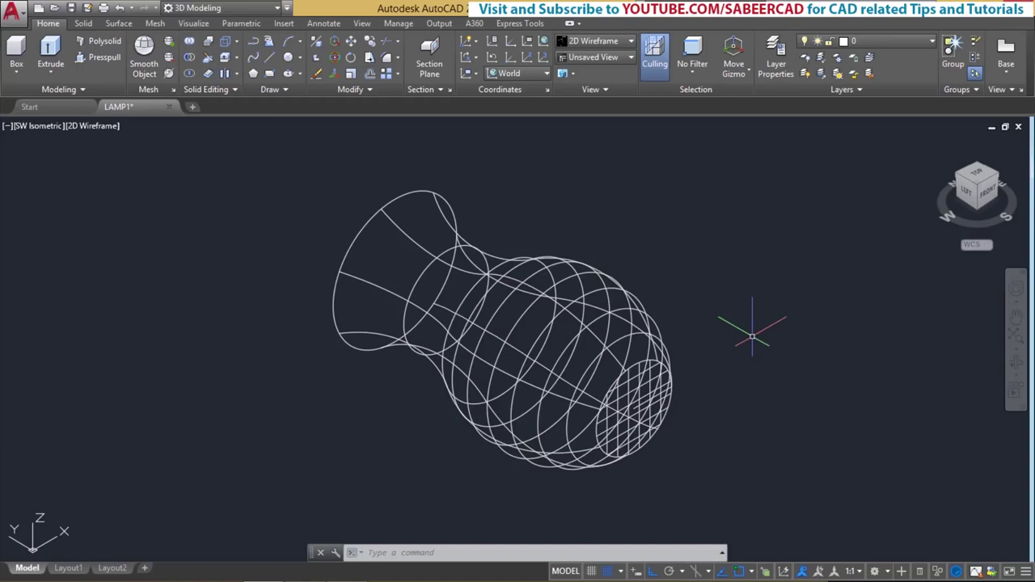
{"action": "left_click", "coordinate": [93, 125]}
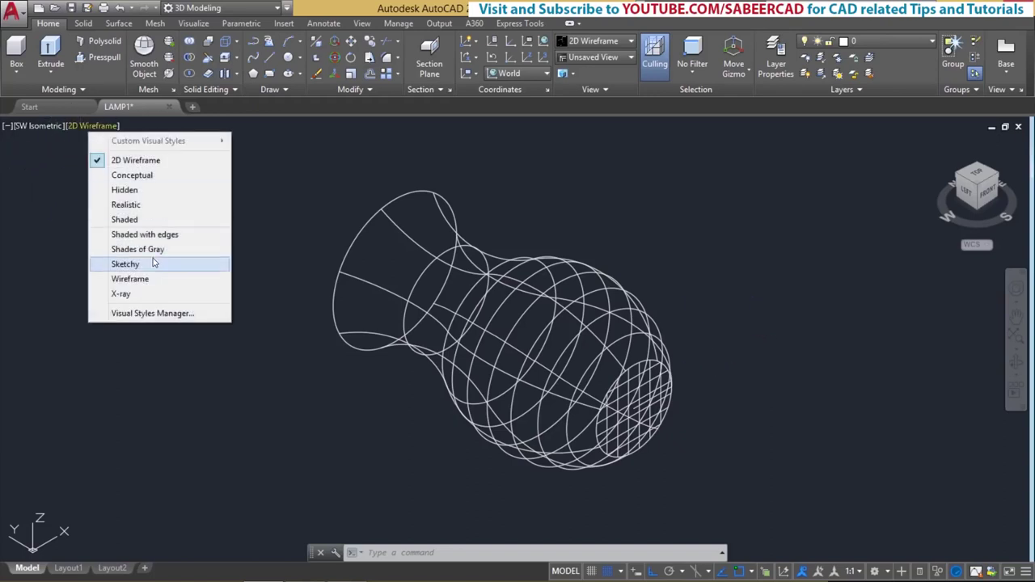
{"action": "left_click", "coordinate": [154, 231]}
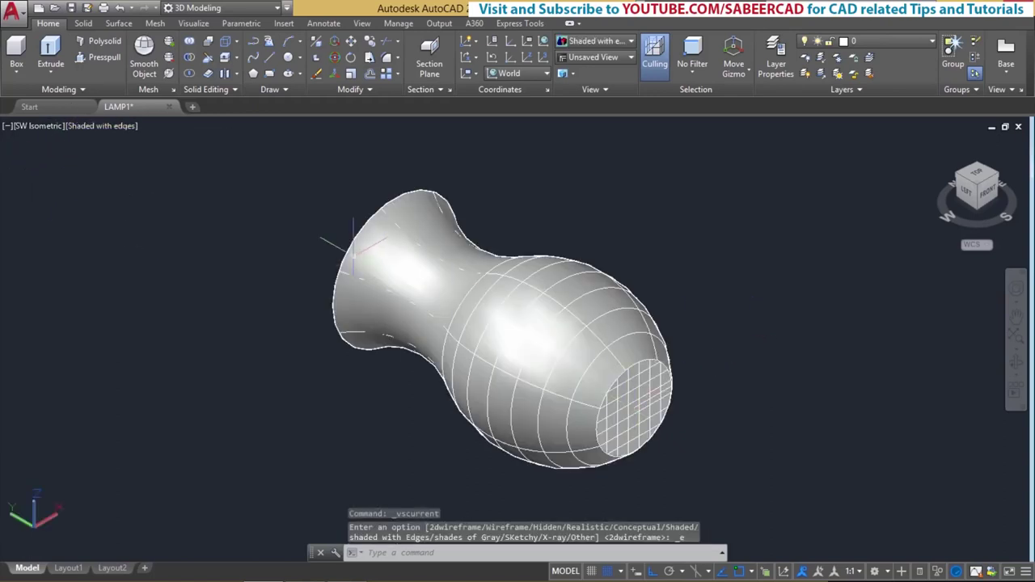
{"action": "left_click", "coordinate": [101, 126]}
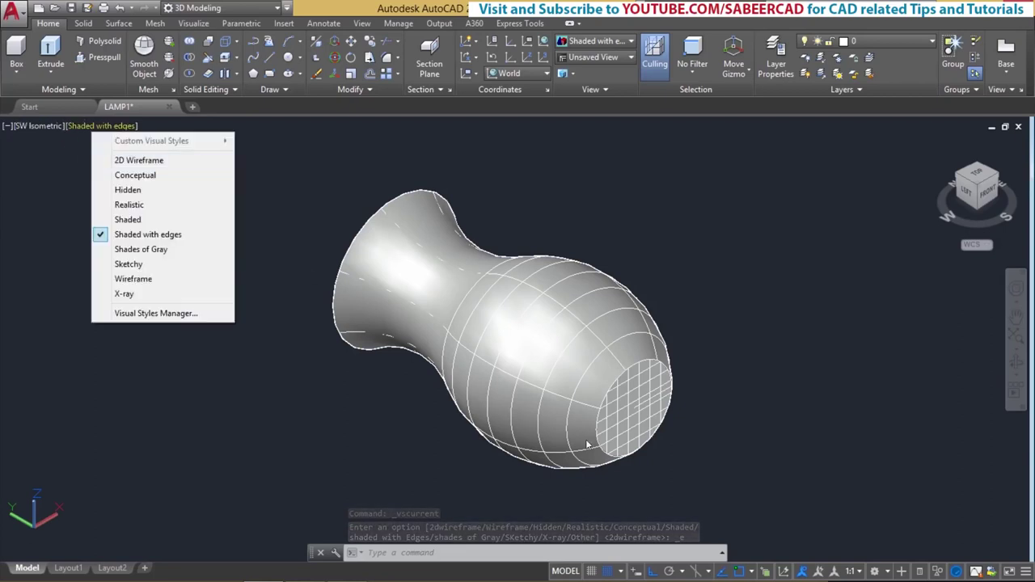
{"action": "left_click", "coordinate": [138, 161]}
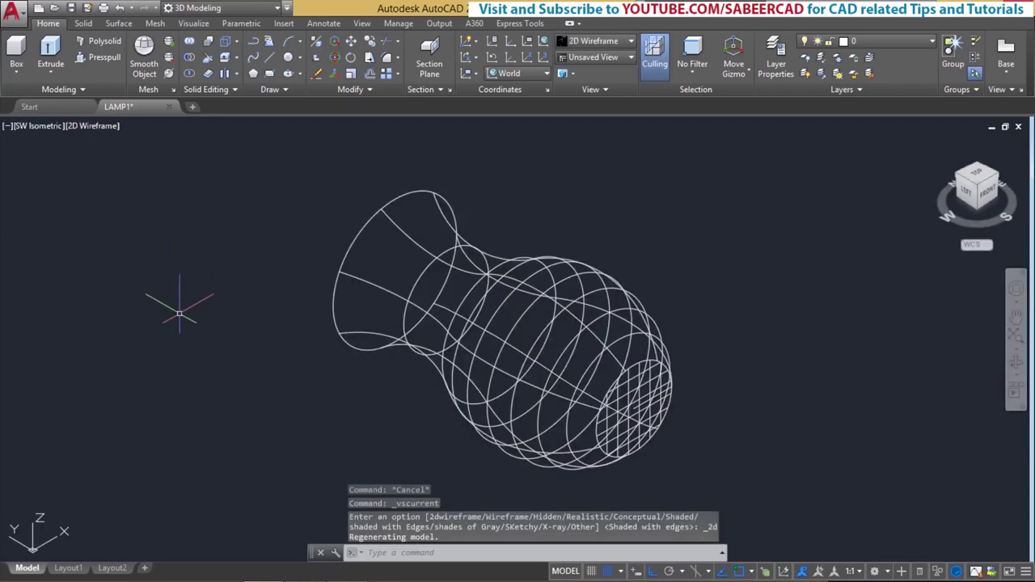
Stand the vase upright by rotating it 90 degrees about the X axis through its base centre with ROTATE3D, with Snap off.
{"action": "left_click", "coordinate": [486, 556]}
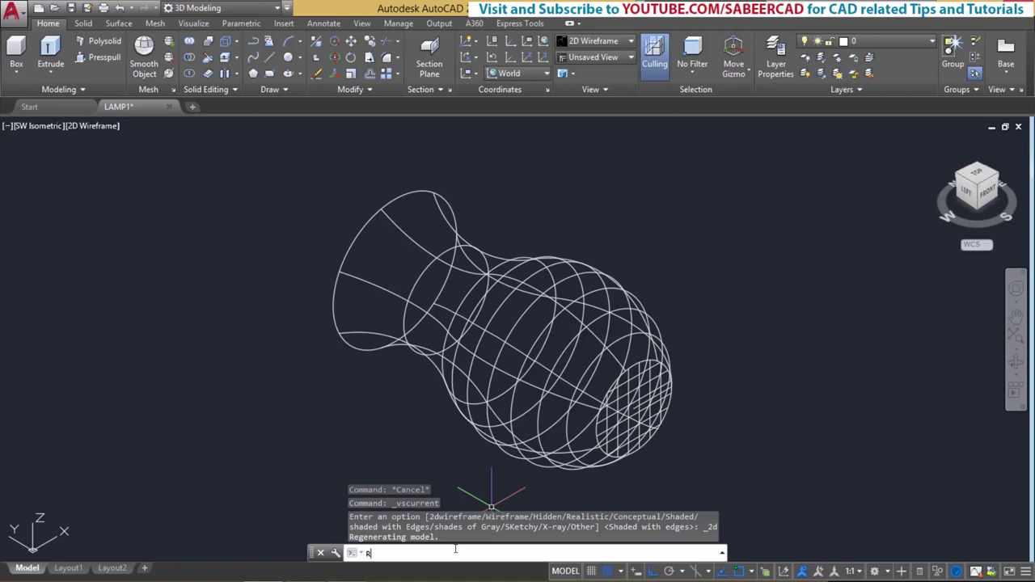
{"action": "type", "text": "ROTATE3D"}
{"action": "key", "text": "Return"}
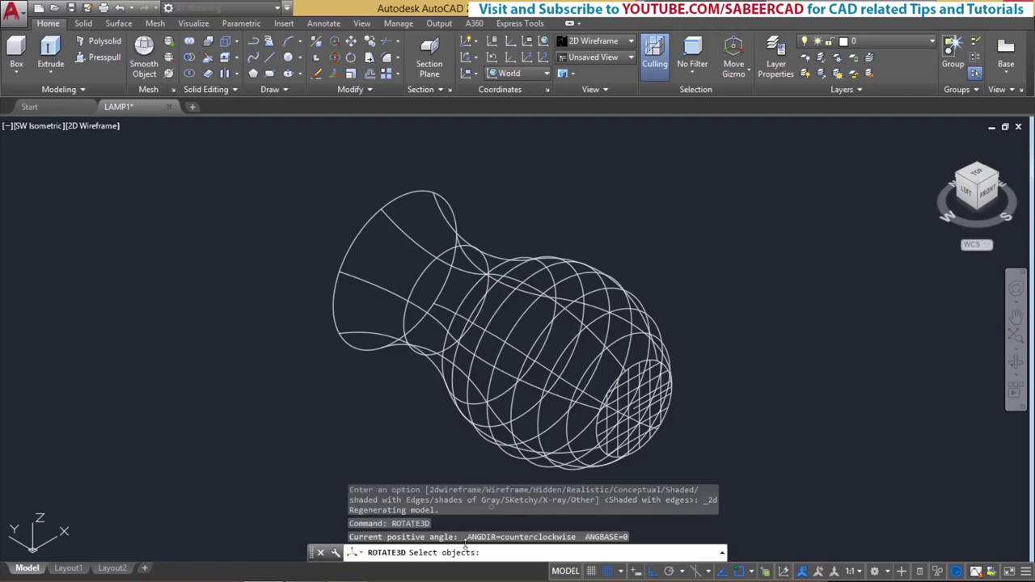
{"action": "left_click", "coordinate": [563, 350]}
{"action": "key", "text": "Return"}
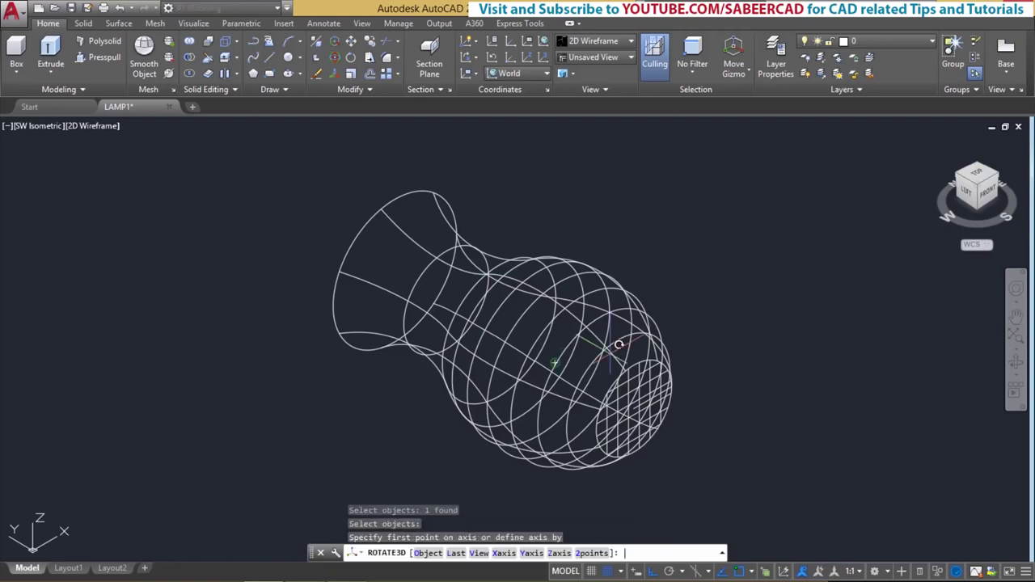
{"action": "key", "text": "F9"}
{"action": "type", "text": "X"}
{"action": "key", "text": "Return"}
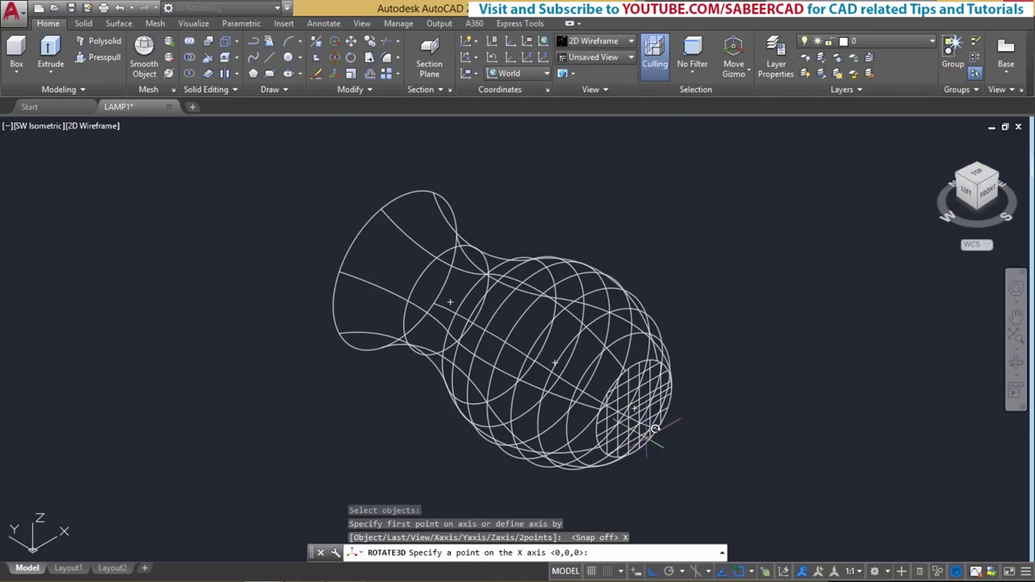
{"action": "left_click", "coordinate": [643, 399]}
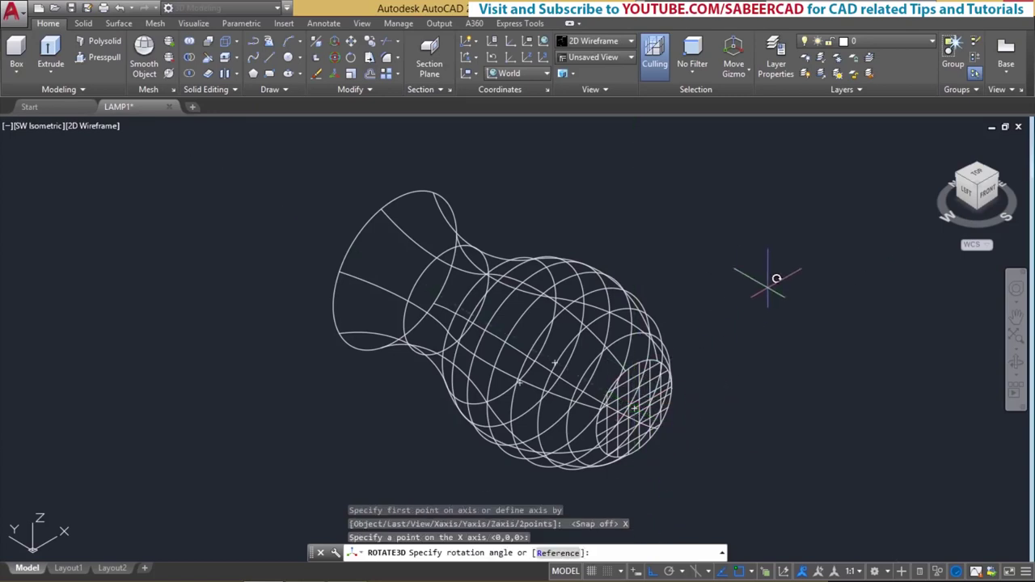
{"action": "type", "text": "90"}
{"action": "key", "text": "Return"}
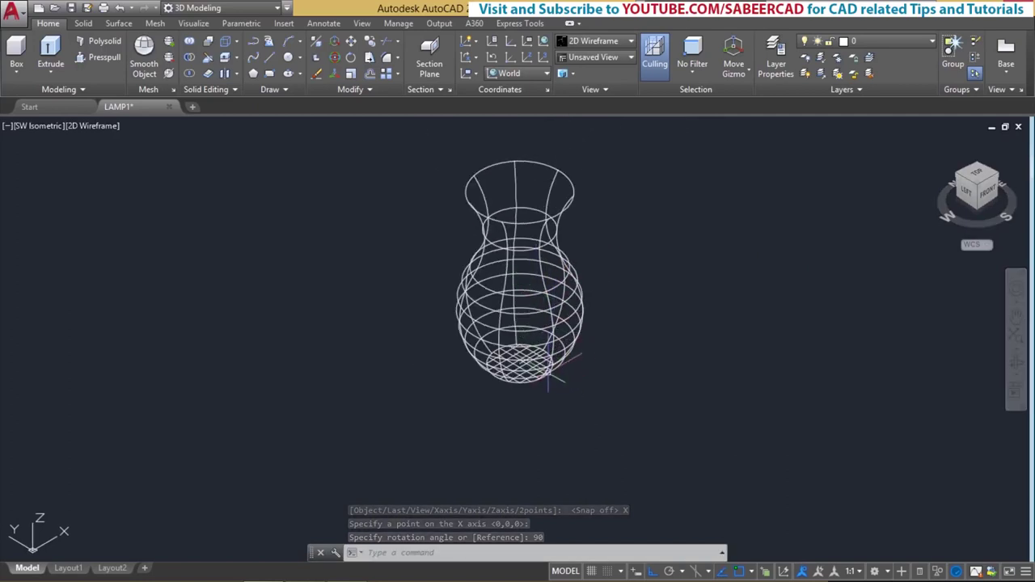
Draw a circle of radius 7 centred on the bottom of the vase.
{"action": "middle_click_drag", "start_coordinate": [546, 327], "coordinate": [566, 204], "text": "shift"}
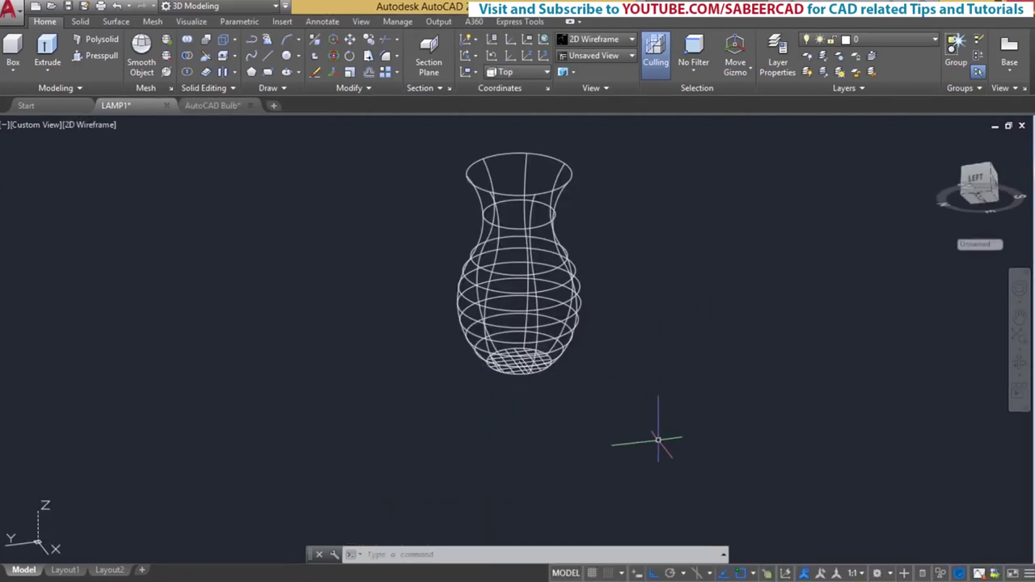
{"action": "left_click", "coordinate": [293, 57]}
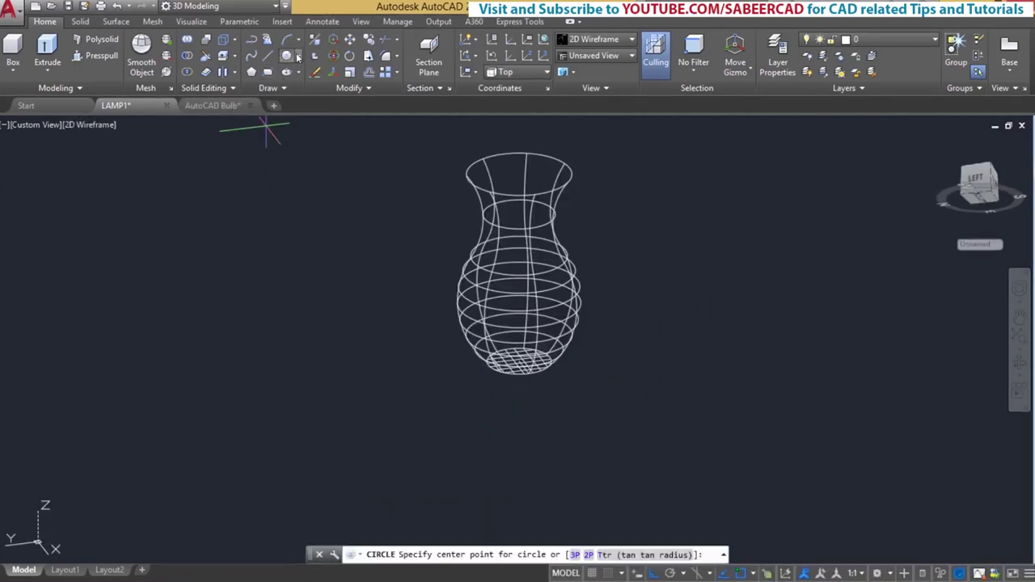
{"action": "left_click", "coordinate": [299, 57]}
{"action": "left_click", "coordinate": [324, 73]}
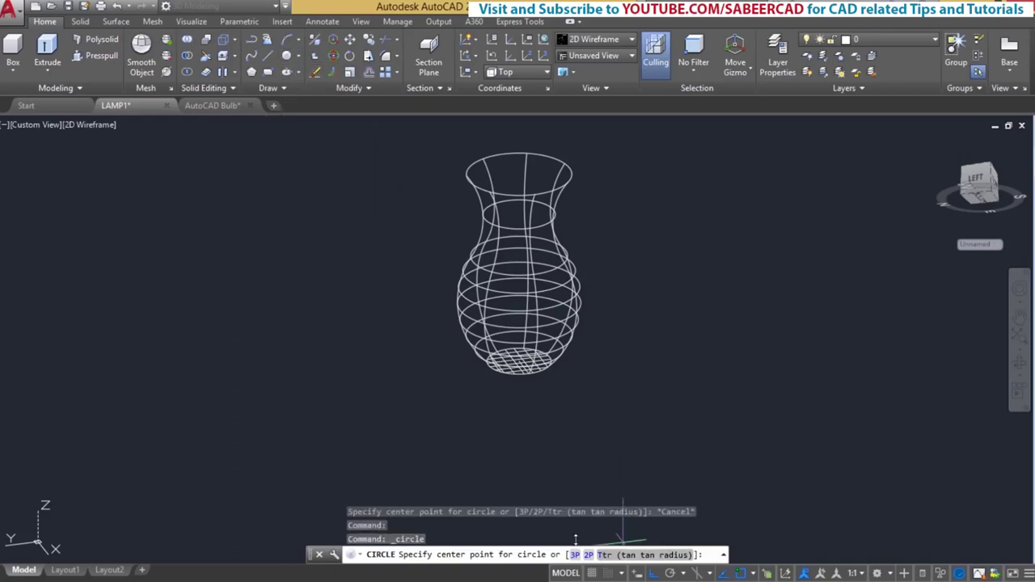
{"action": "left_click", "coordinate": [518, 361]}
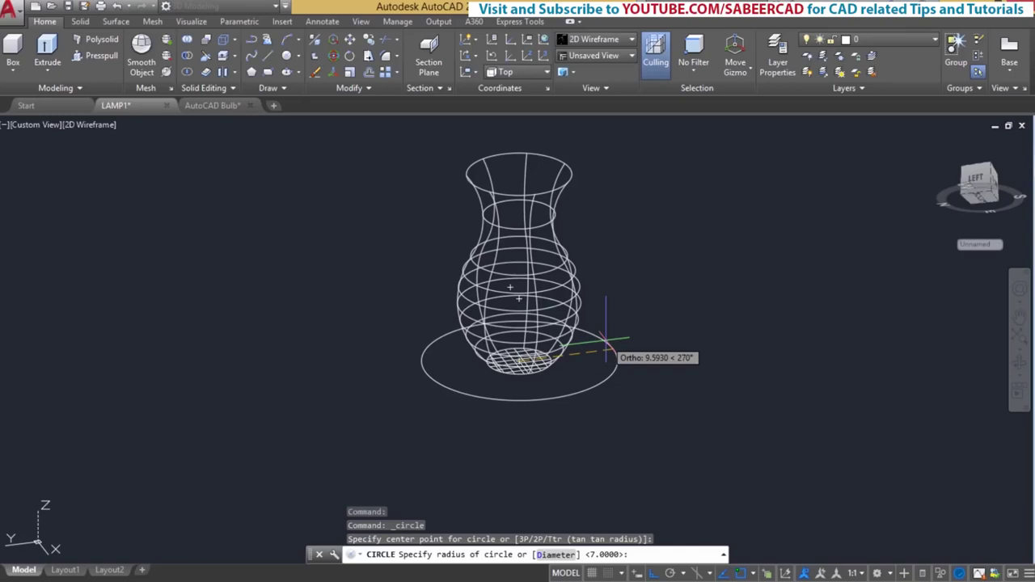
{"action": "key", "text": "Return"}
{"action": "key", "text": "Escape"}
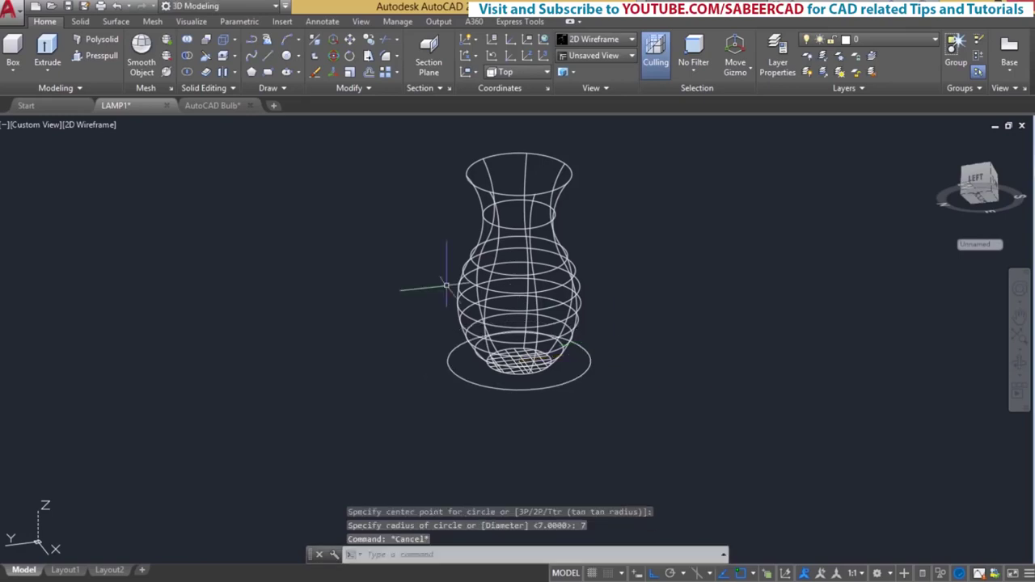
Extrude the circle under the vase by -1.6 to form a base disc.
{"action": "left_click", "coordinate": [47, 72]}
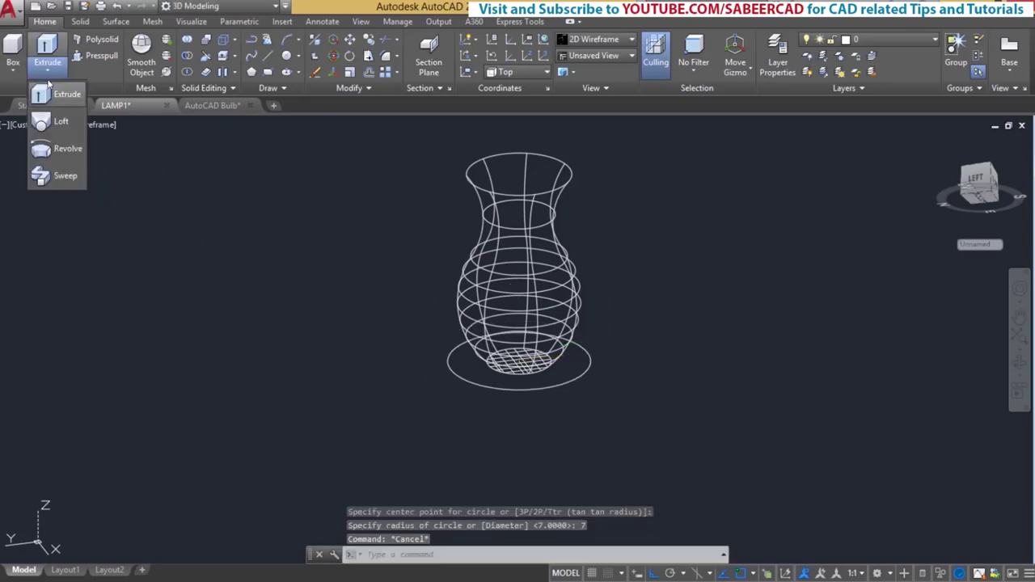
{"action": "left_click", "coordinate": [50, 94]}
{"action": "left_click", "coordinate": [580, 375]}
{"action": "key", "text": "Return"}
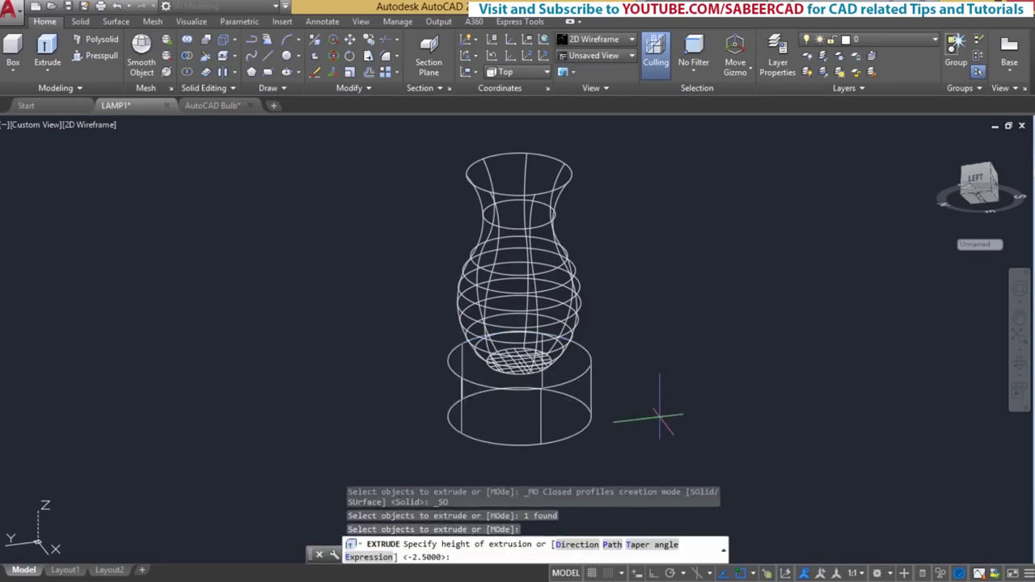
{"action": "type", "text": "-1.6"}
{"action": "key", "text": "Return"}
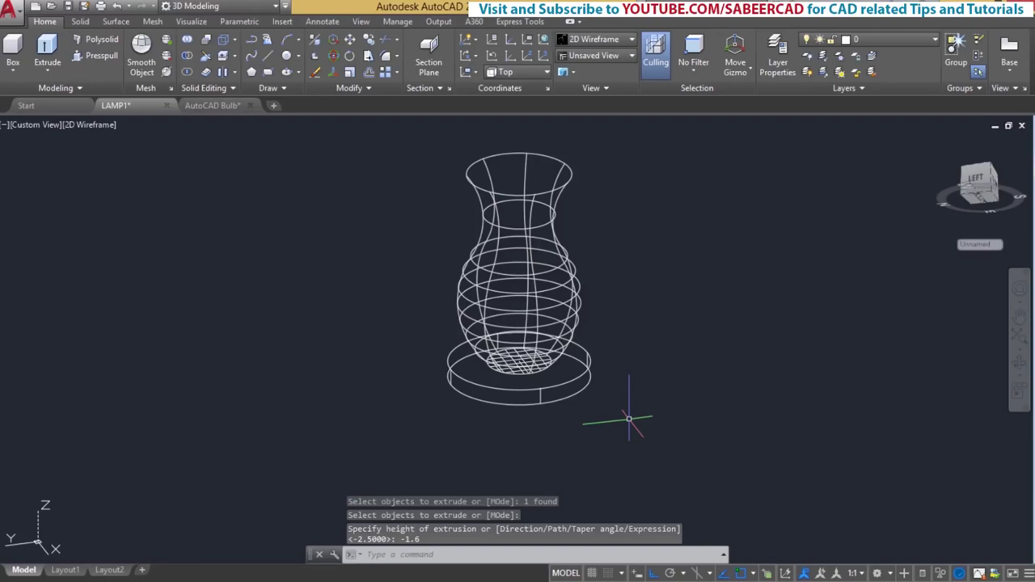
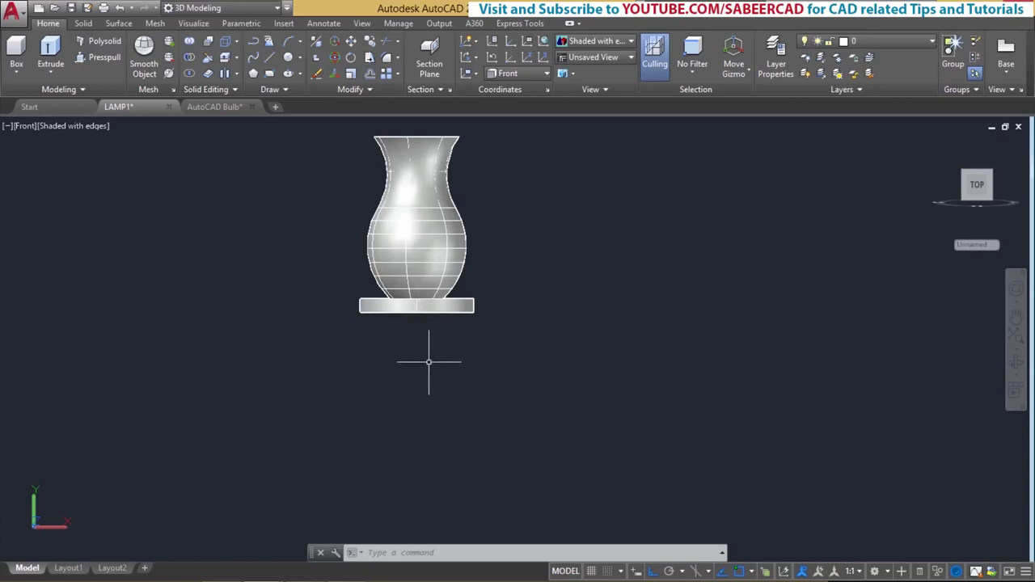
Mirror the base disc across a 45-degree line starting 10 units below its bottom centre, using polar tracking and keeping the original.
{"action": "left_click", "coordinate": [370, 91]}
{"action": "left_click", "coordinate": [385, 106]}
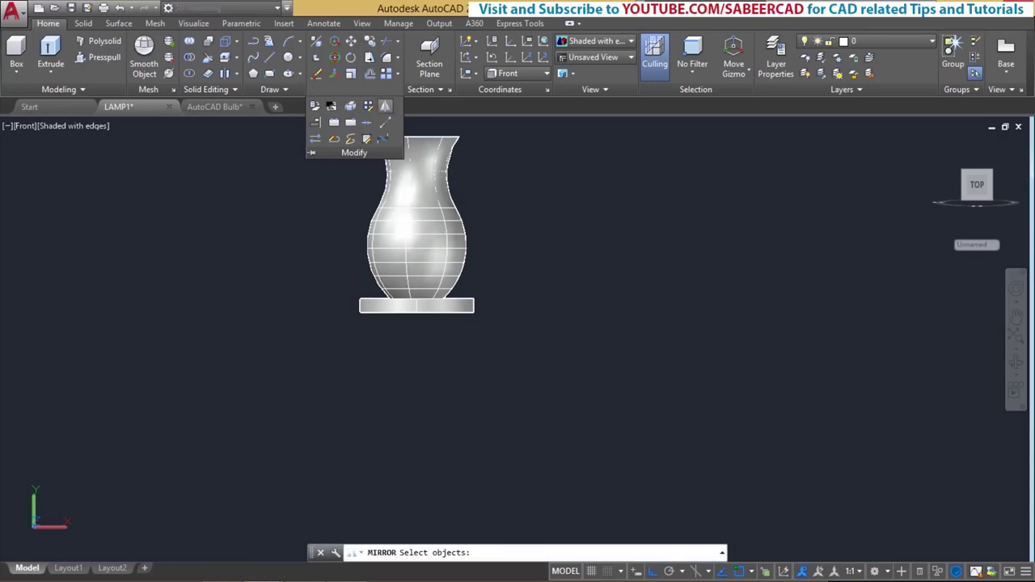
{"action": "left_click", "coordinate": [461, 307]}
{"action": "key", "text": "Return"}
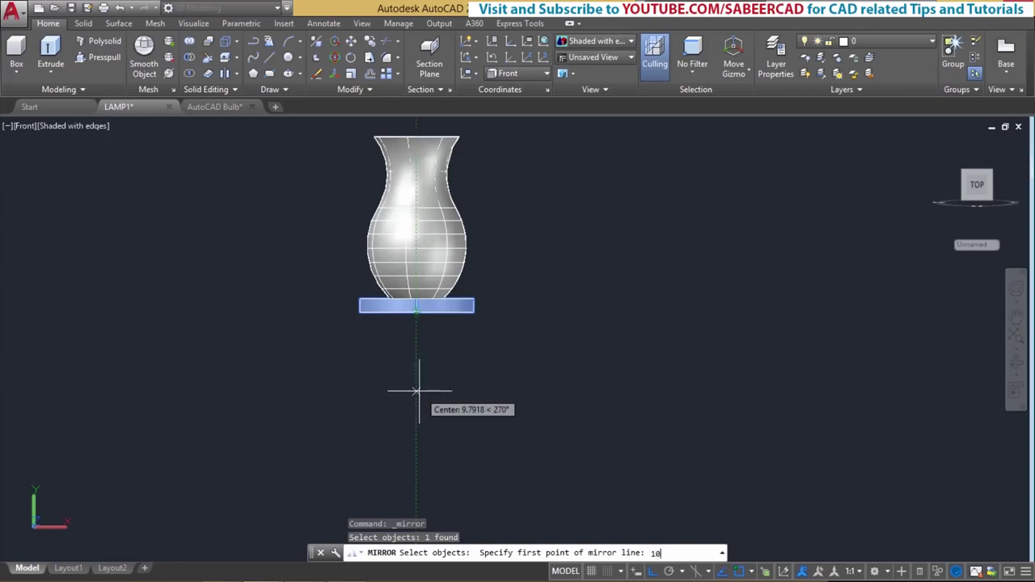
{"action": "key", "text": "Return"}
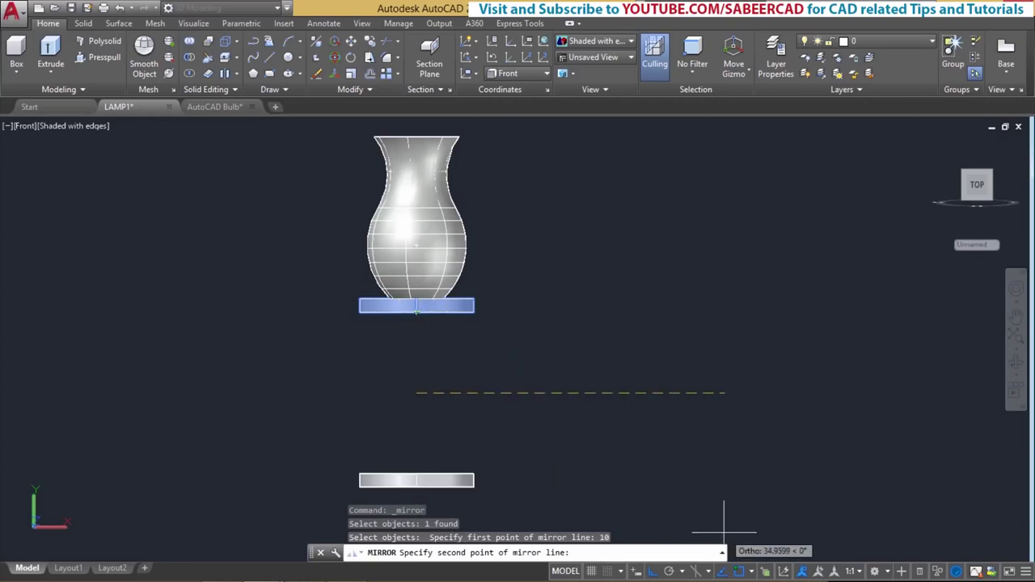
{"action": "left_click", "coordinate": [752, 571]}
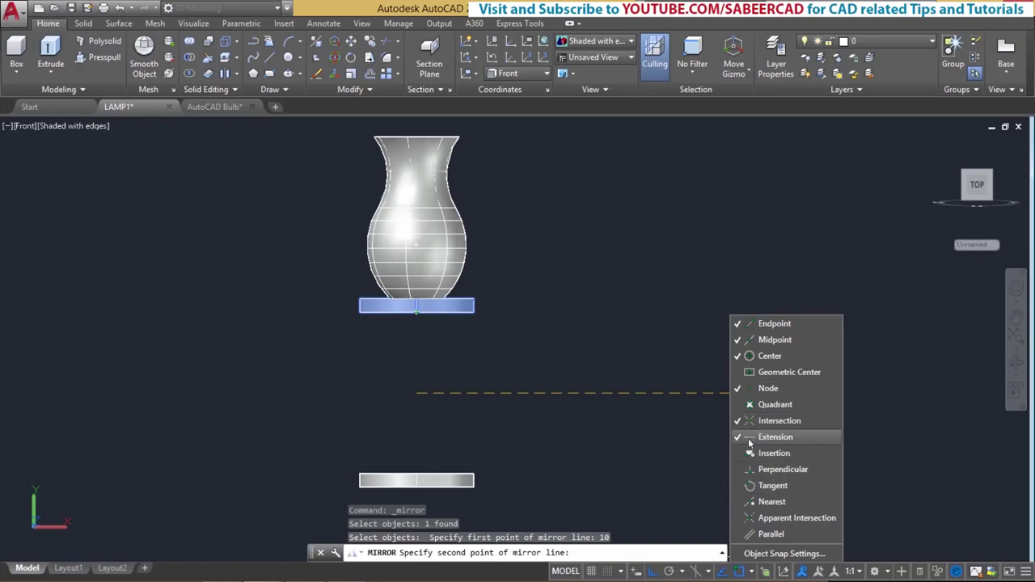
{"action": "left_click", "coordinate": [495, 372]}
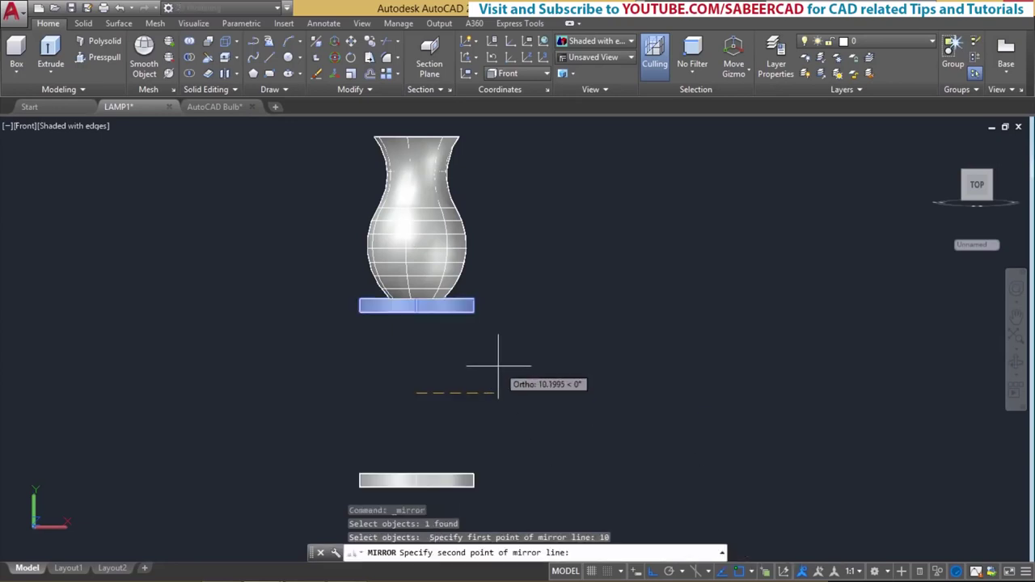
{"action": "left_click", "coordinate": [672, 572]}
{"action": "left_click", "coordinate": [682, 572]}
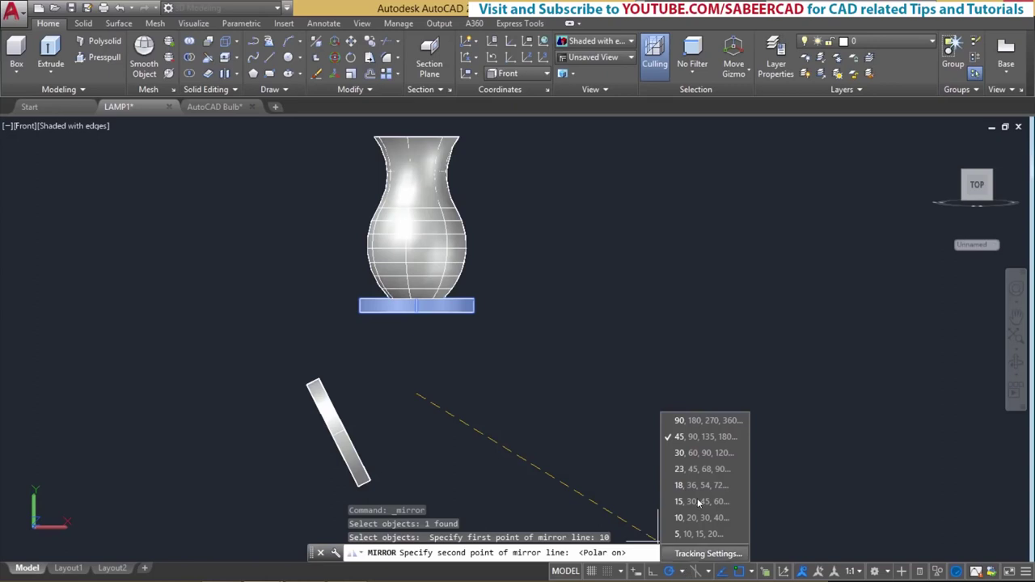
{"action": "left_click", "coordinate": [696, 441]}
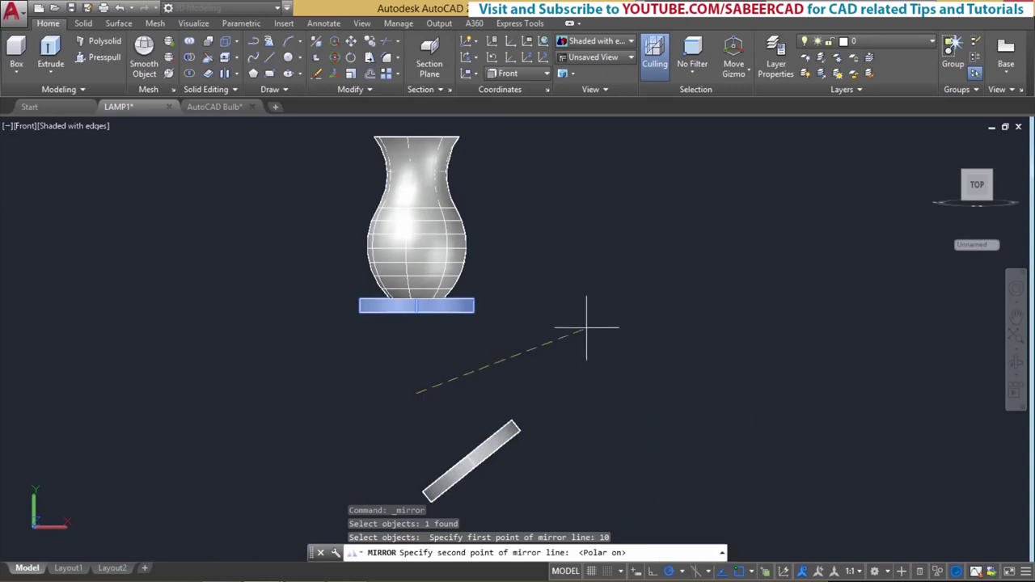
{"action": "left_click", "coordinate": [542, 260]}
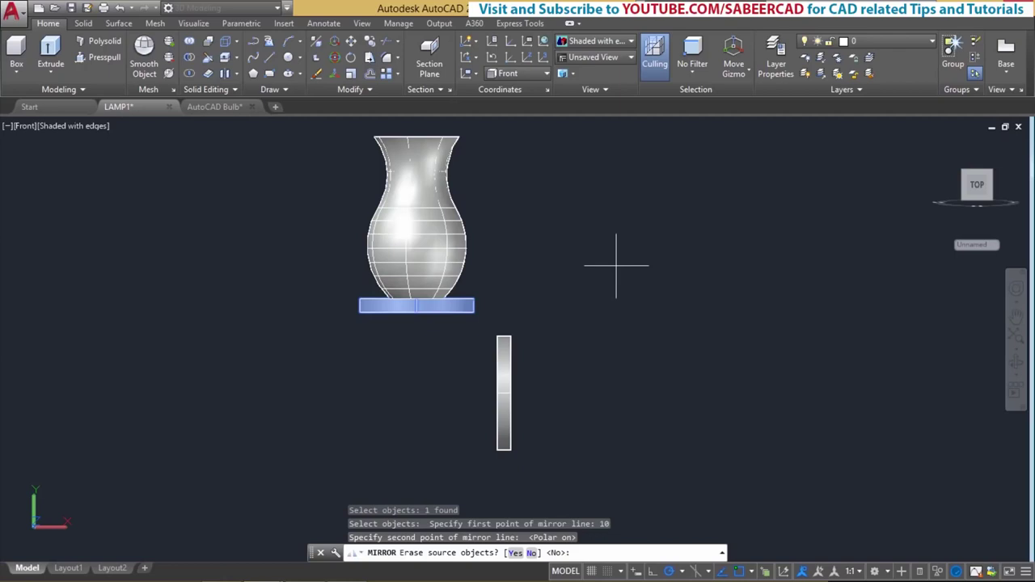
{"action": "key", "text": "Return"}
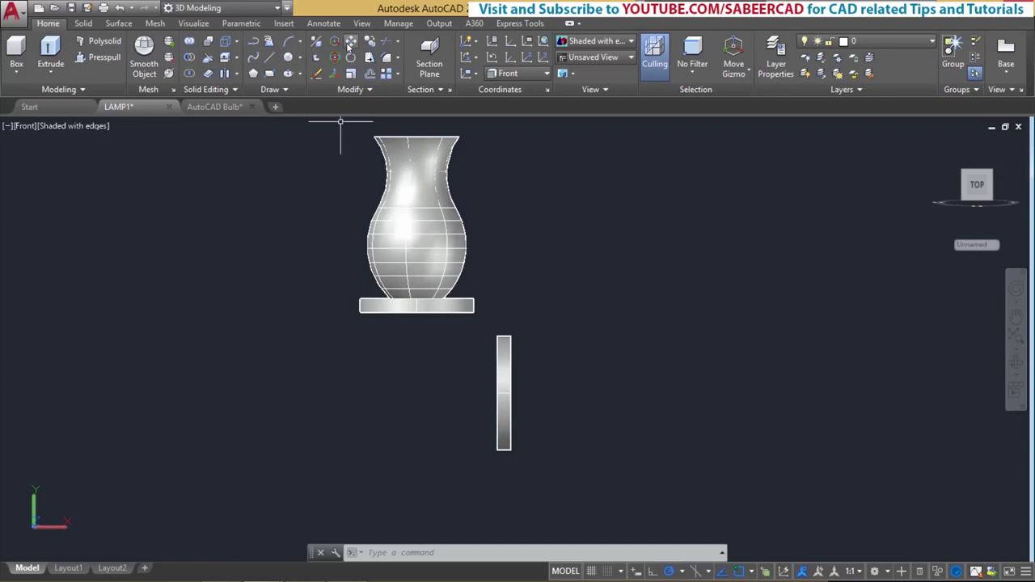
Move the upright disc 3 units horizontally away from the vase.
{"action": "left_click", "coordinate": [547, 376]}
{"action": "left_click", "coordinate": [451, 419]}
{"action": "key", "text": "Return"}
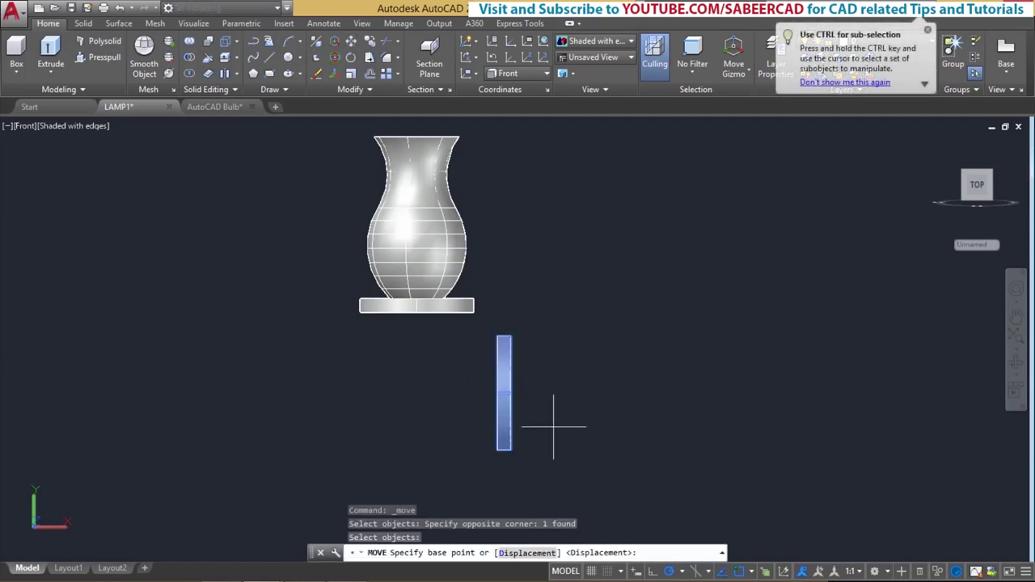
{"action": "left_click", "coordinate": [554, 427]}
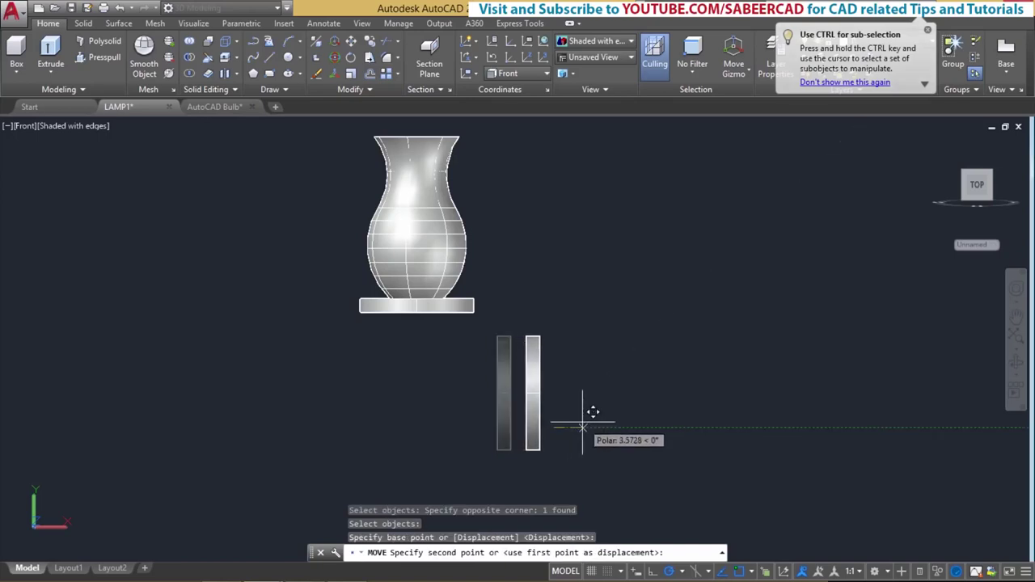
{"action": "type", "text": "3"}
{"action": "key", "text": "Return"}
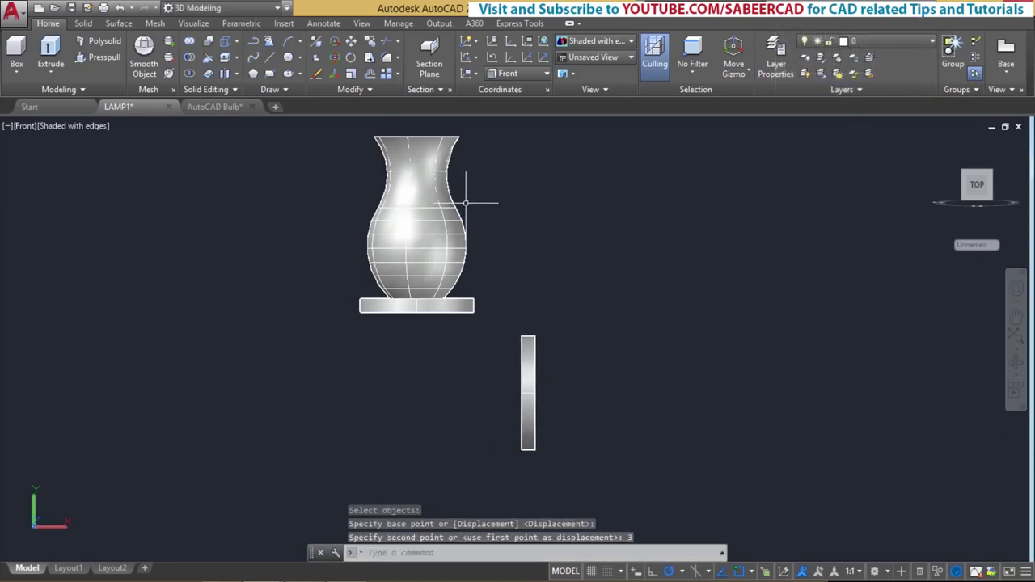
Draw a polyline arc from the base disc's bottom centre through a second point to the centre of the upright disc's near face.
{"action": "type", "text": "pl"}
{"action": "key", "text": "Return"}
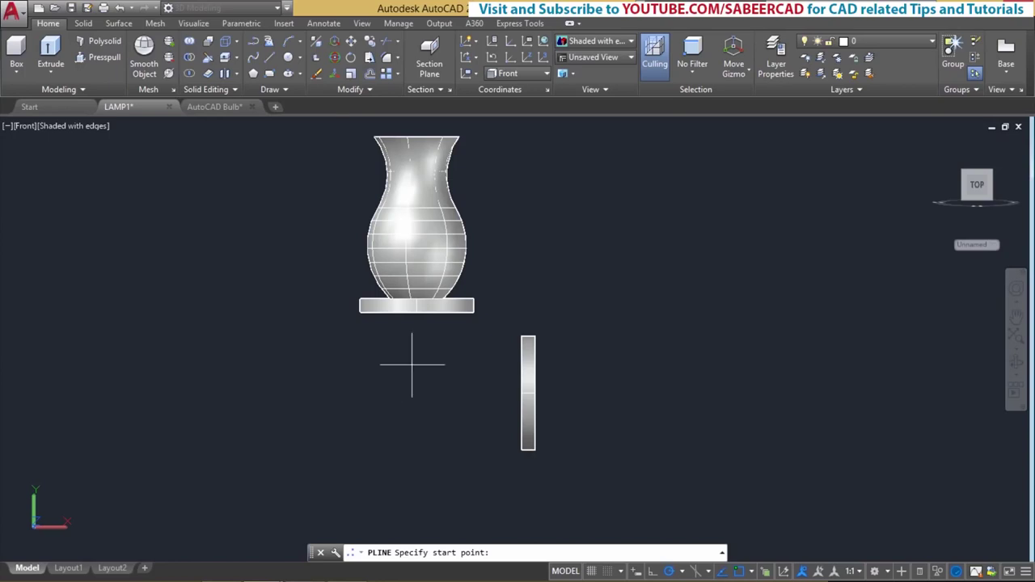
{"action": "left_click", "coordinate": [416, 312]}
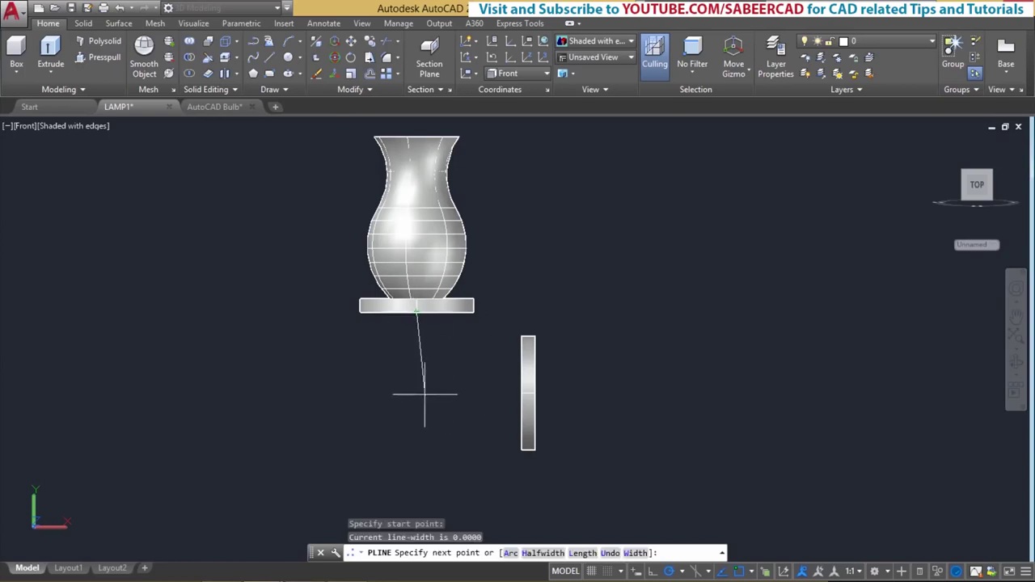
{"action": "right_click", "coordinate": [447, 369]}
{"action": "left_click", "coordinate": [480, 215]}
{"action": "right_click", "coordinate": [457, 237]}
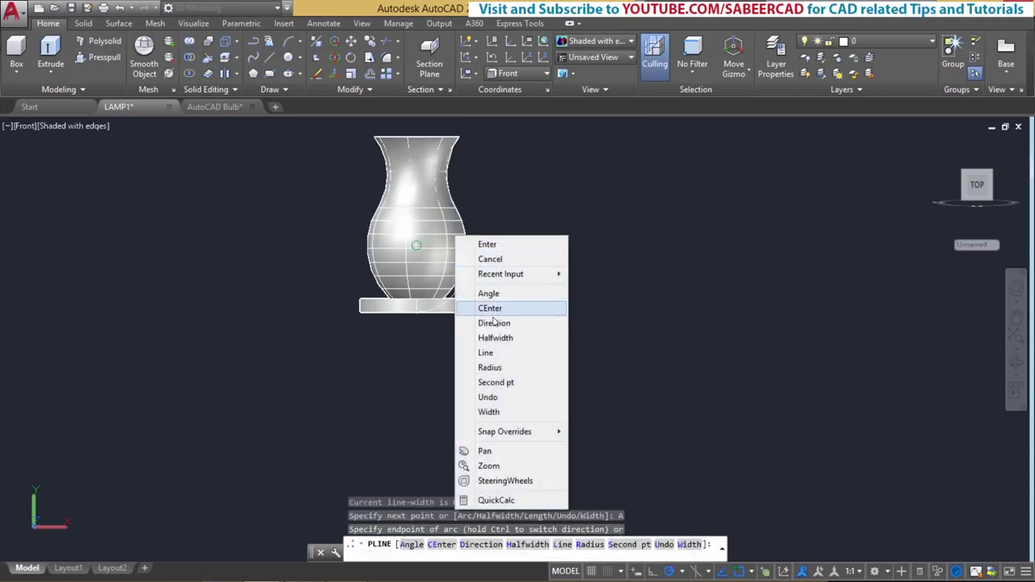
{"action": "left_click", "coordinate": [495, 381]}
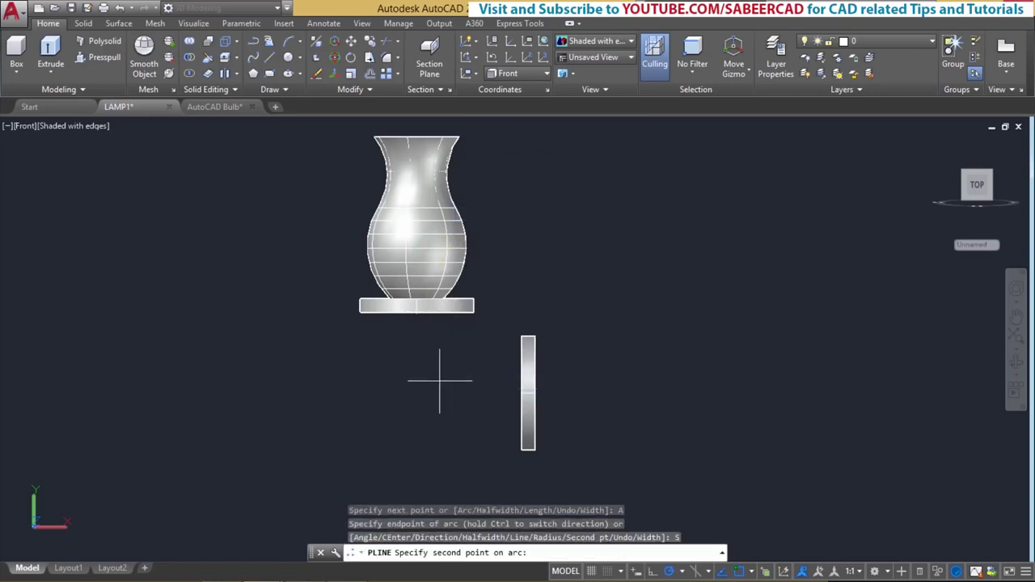
{"action": "left_click", "coordinate": [440, 383]}
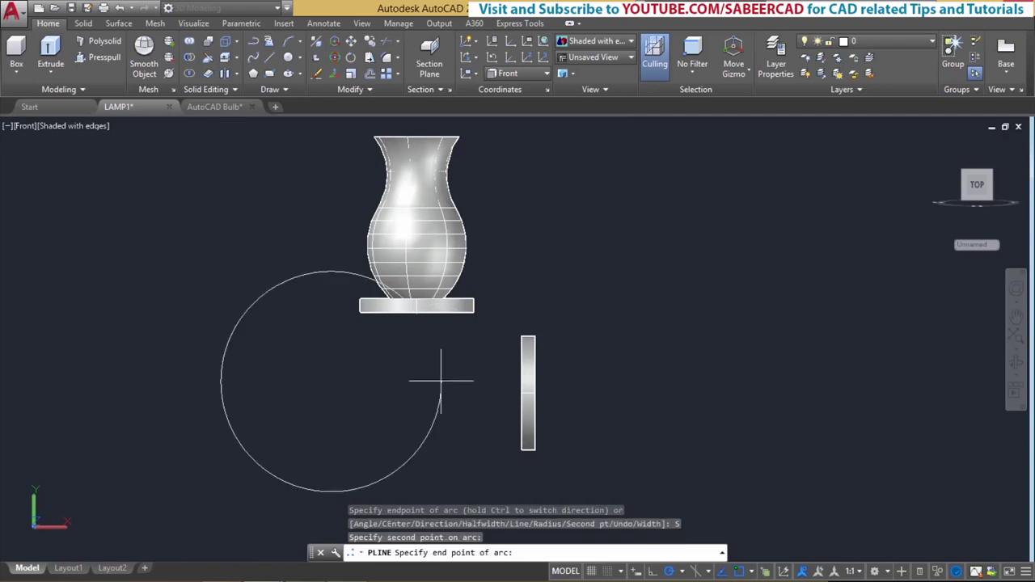
{"action": "left_click", "coordinate": [528, 396]}
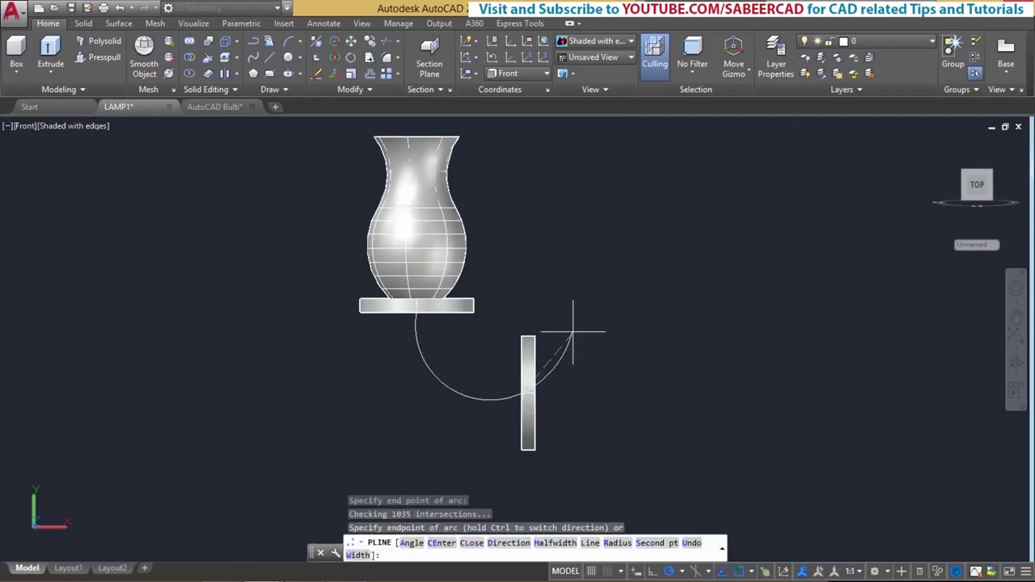
{"action": "key", "text": "Return"}
Flatten the connecting arc by stretching its midpoint inward about 0.8 units at 45 degrees.
{"action": "left_click", "coordinate": [439, 393]}
{"action": "scroll", "coordinate": [441, 388], "scroll_direction": "up", "scroll_amount": 2}
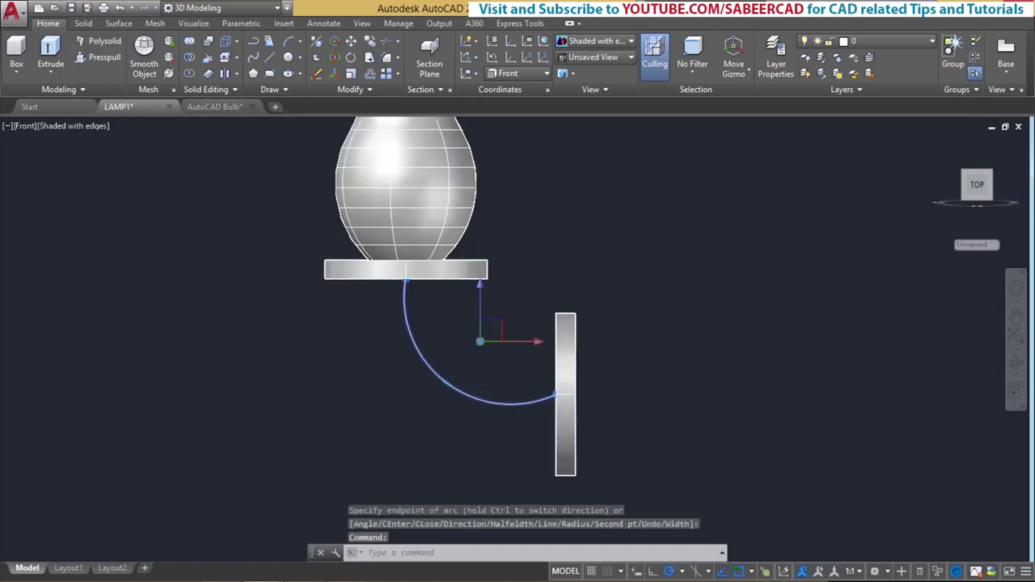
{"action": "scroll", "coordinate": [440, 382], "scroll_direction": "up", "scroll_amount": 3}
{"action": "left_click", "coordinate": [448, 372]}
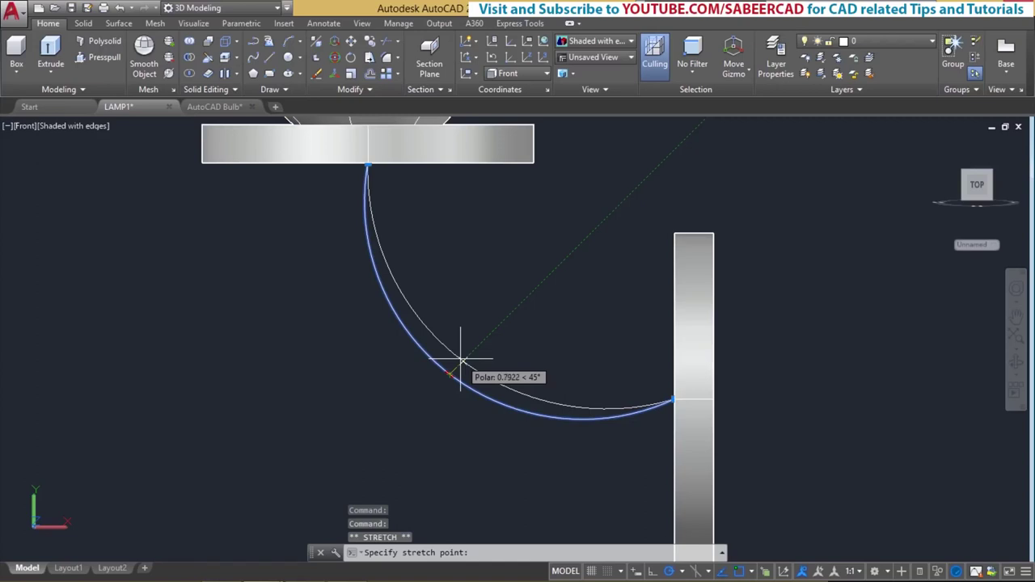
{"action": "left_click", "coordinate": [461, 358]}
{"action": "key", "text": "Escape"}
{"action": "key", "text": "Escape"}
{"action": "key", "text": "Escape"}
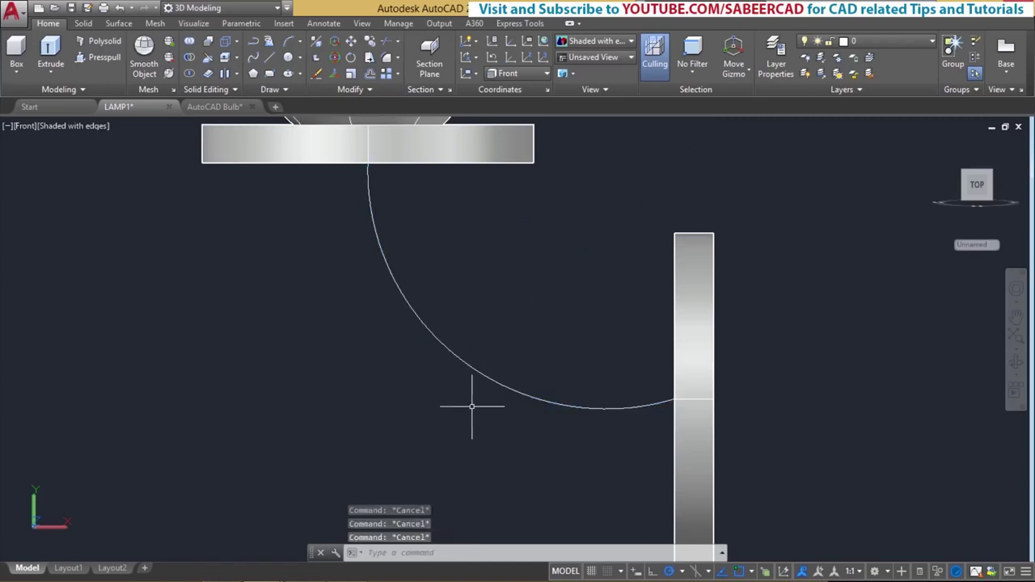
Draw a circle of radius 1 in the empty space beyond the upright disc as a sweep profile.
{"action": "scroll", "coordinate": [457, 437], "scroll_direction": "down", "scroll_amount": 4}
{"action": "left_click", "coordinate": [297, 58]}
{"action": "left_click", "coordinate": [322, 83]}
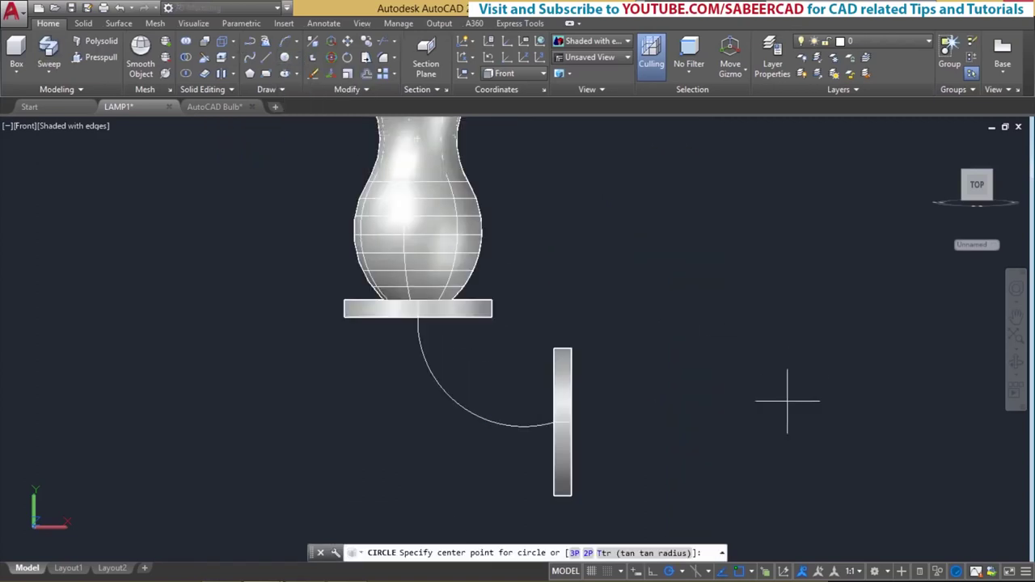
{"action": "left_click", "coordinate": [738, 336]}
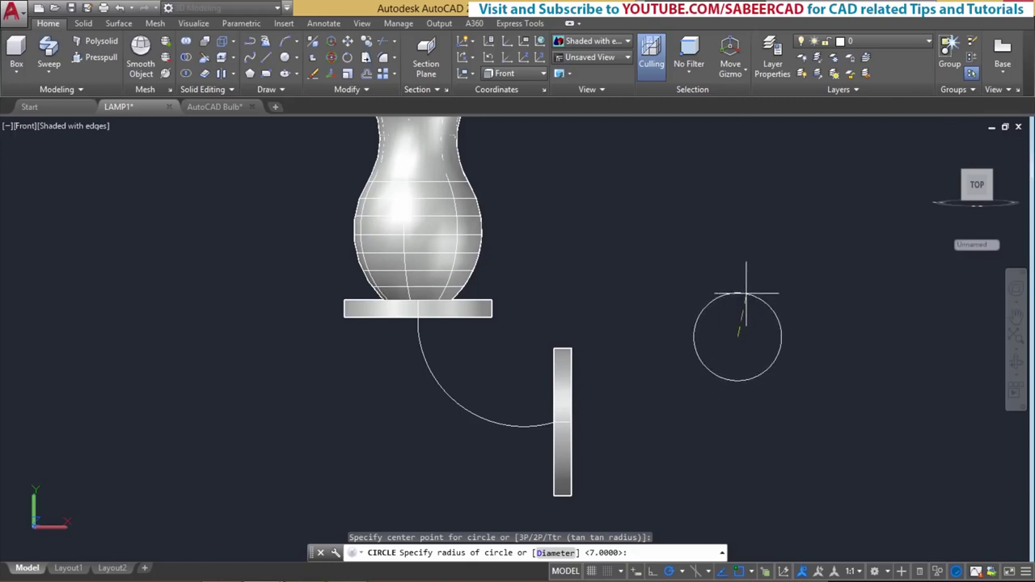
{"action": "type", "text": "1"}
{"action": "key", "text": "Return"}
{"action": "key", "text": "Escape"}
{"action": "key", "text": "Escape"}
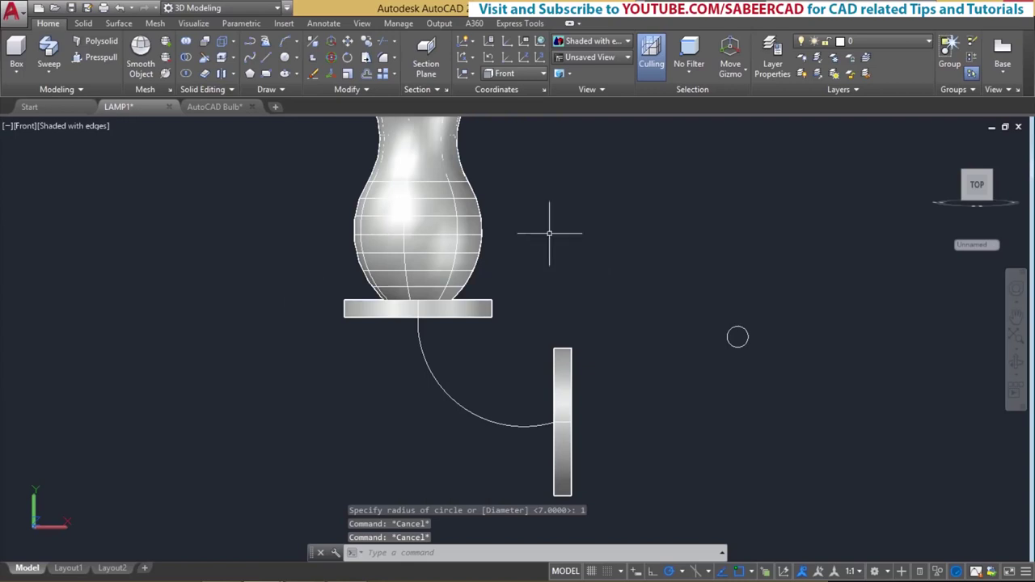
Sweep the small circle along the connecting arc to form a solid curved arm.
{"action": "left_click", "coordinate": [48, 71]}
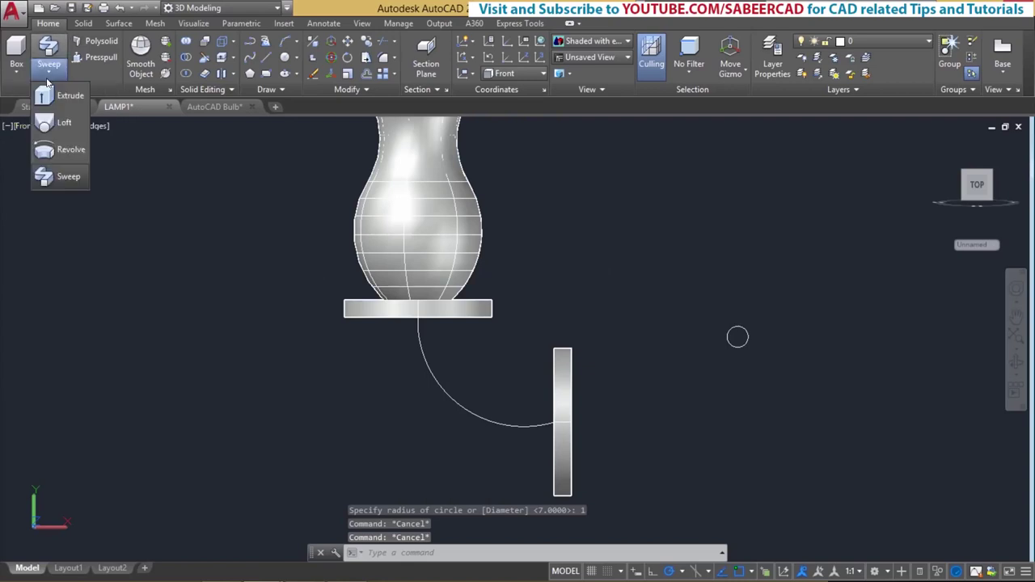
{"action": "left_click", "coordinate": [56, 176]}
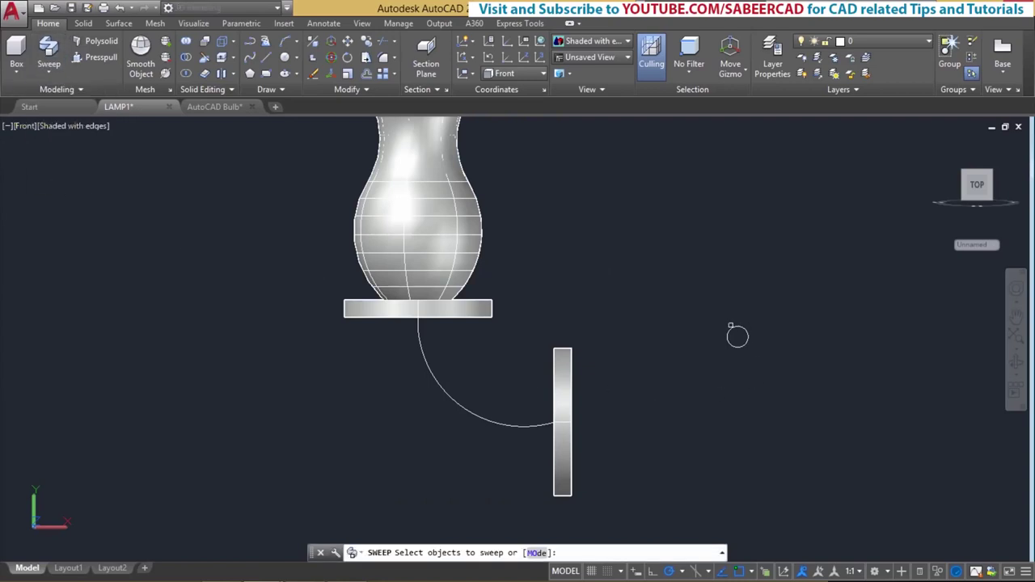
{"action": "left_click", "coordinate": [731, 329]}
{"action": "key", "text": "Return"}
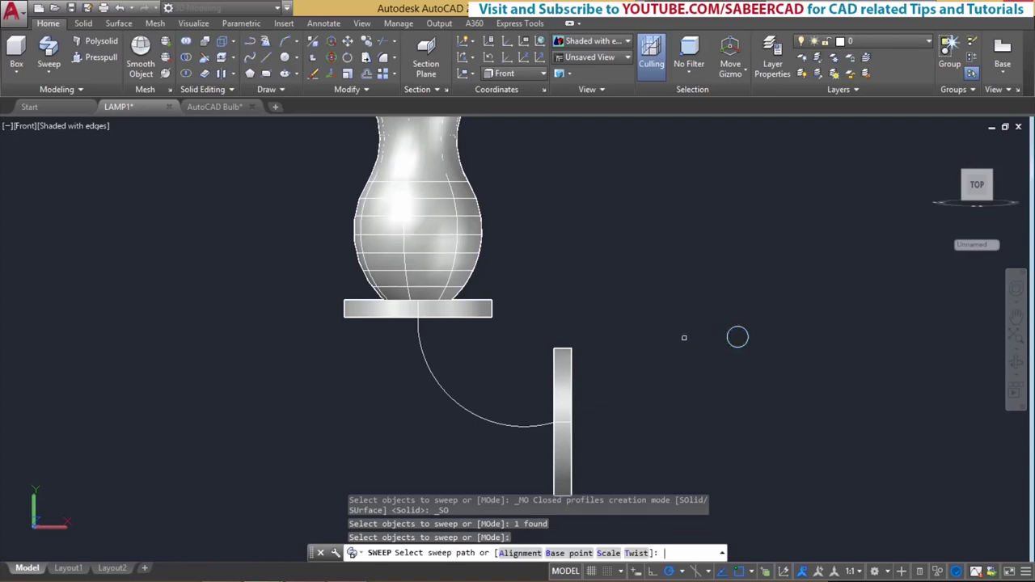
{"action": "left_click", "coordinate": [463, 407]}
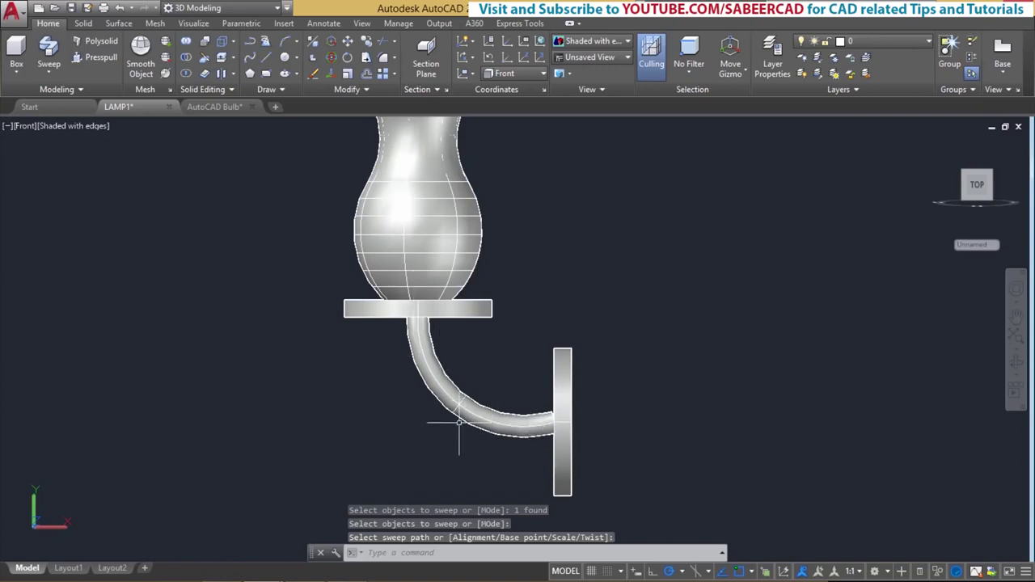
Set the FACETRES variable to 10 to smooth the display of the curved solids.
{"action": "scroll", "coordinate": [439, 423], "scroll_direction": "up", "scroll_amount": 3}
{"action": "scroll", "coordinate": [514, 366], "scroll_direction": "down", "scroll_amount": 2}
{"action": "scroll", "coordinate": [554, 381], "scroll_direction": "up", "scroll_amount": 2}
{"action": "scroll", "coordinate": [543, 439], "scroll_direction": "down", "scroll_amount": 1}
{"action": "scroll", "coordinate": [538, 393], "scroll_direction": "up", "scroll_amount": 1}
{"action": "scroll", "coordinate": [558, 396], "scroll_direction": "up", "scroll_amount": 2}
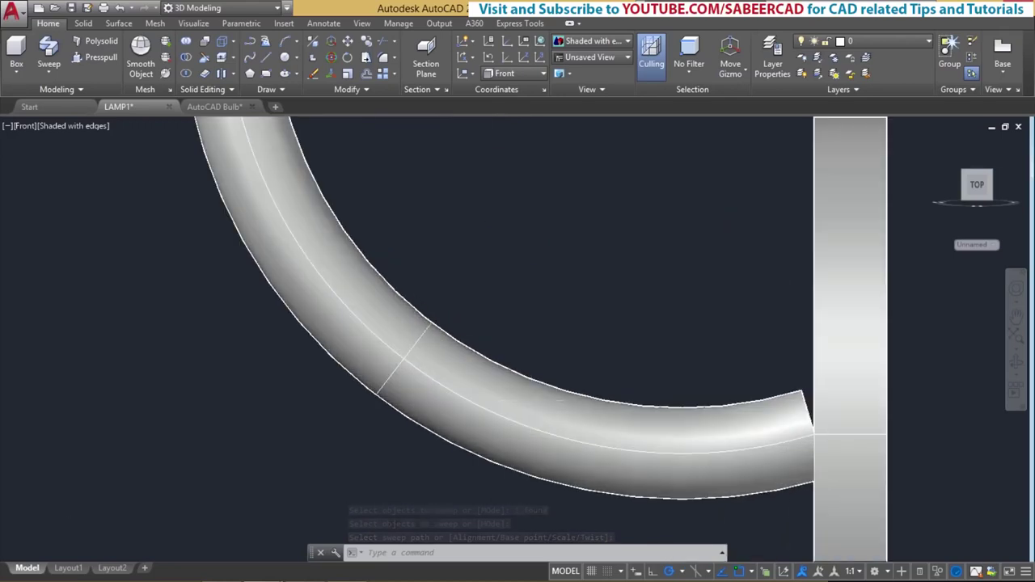
{"action": "scroll", "coordinate": [638, 407], "scroll_direction": "up", "scroll_amount": 3}
{"action": "scroll", "coordinate": [463, 341], "scroll_direction": "down", "scroll_amount": 5}
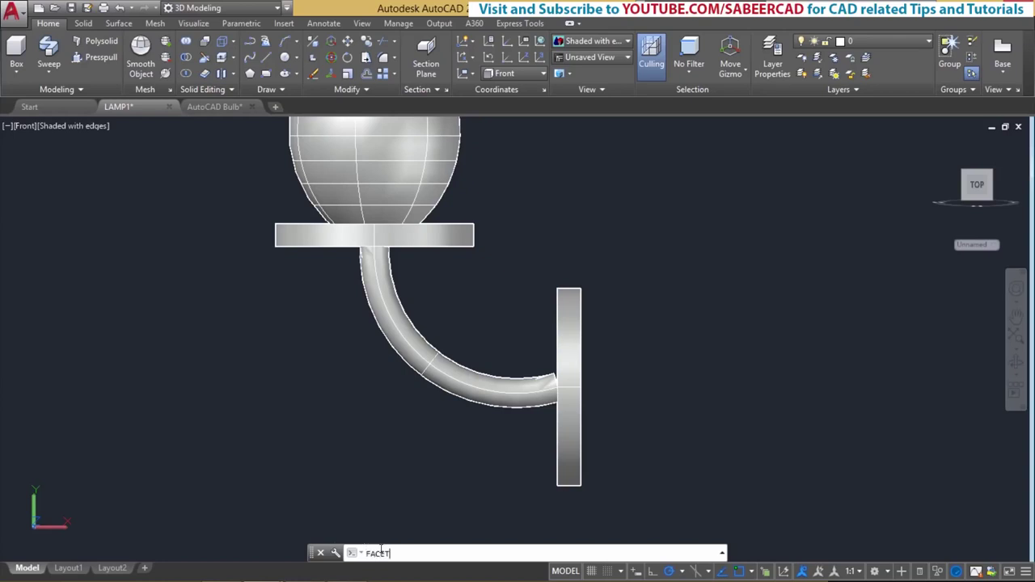
{"action": "key", "text": "Return"}
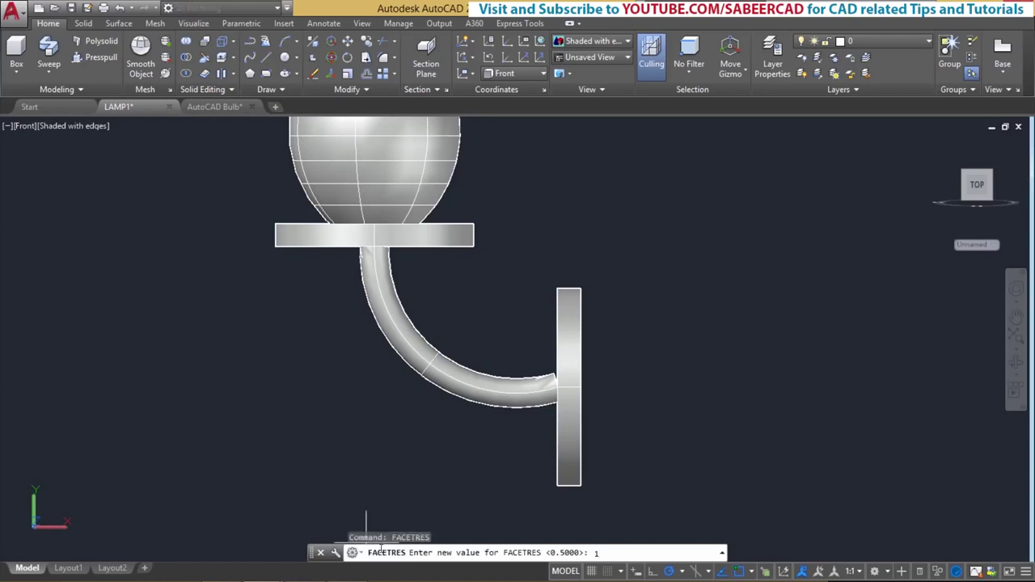
{"action": "key", "text": "Return"}
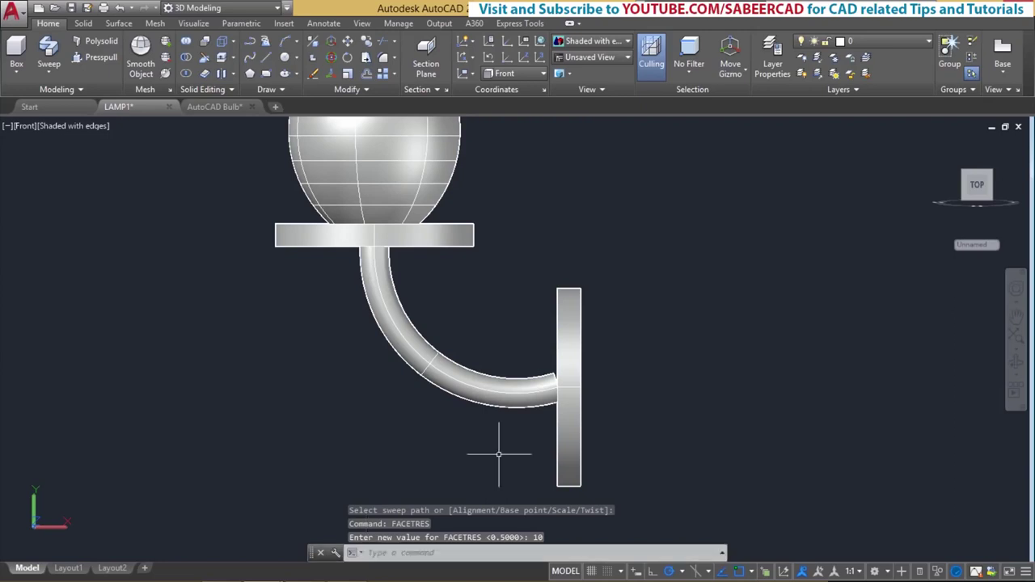
Examine the curved arm's surface and how its end meets the upright disc.
{"action": "scroll", "coordinate": [473, 361], "scroll_direction": "up", "scroll_amount": 5}
{"action": "scroll", "coordinate": [473, 362], "scroll_direction": "down", "scroll_amount": 5}
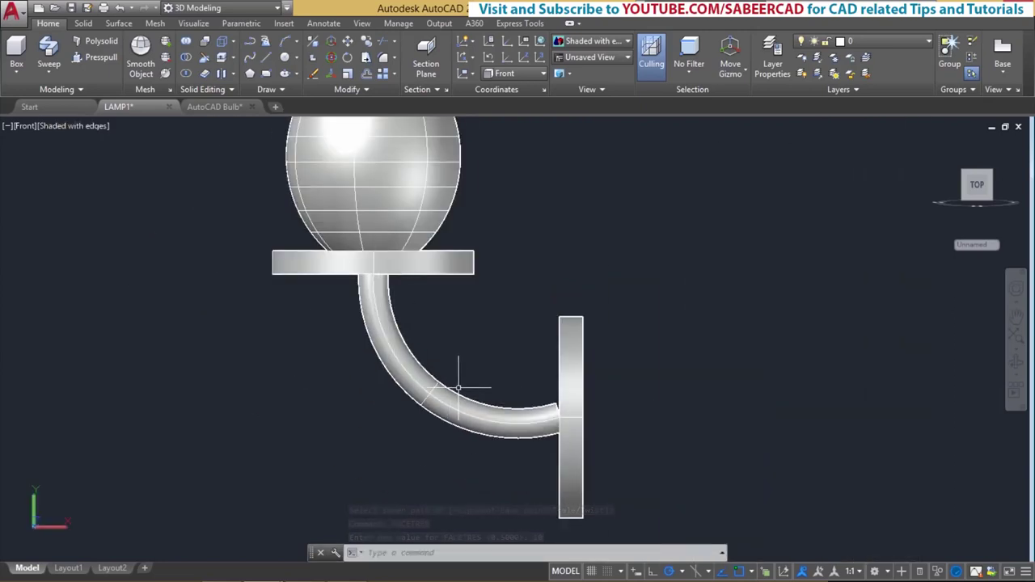
{"action": "scroll", "coordinate": [461, 369], "scroll_direction": "up", "scroll_amount": 5}
{"action": "scroll", "coordinate": [549, 363], "scroll_direction": "down", "scroll_amount": 3}
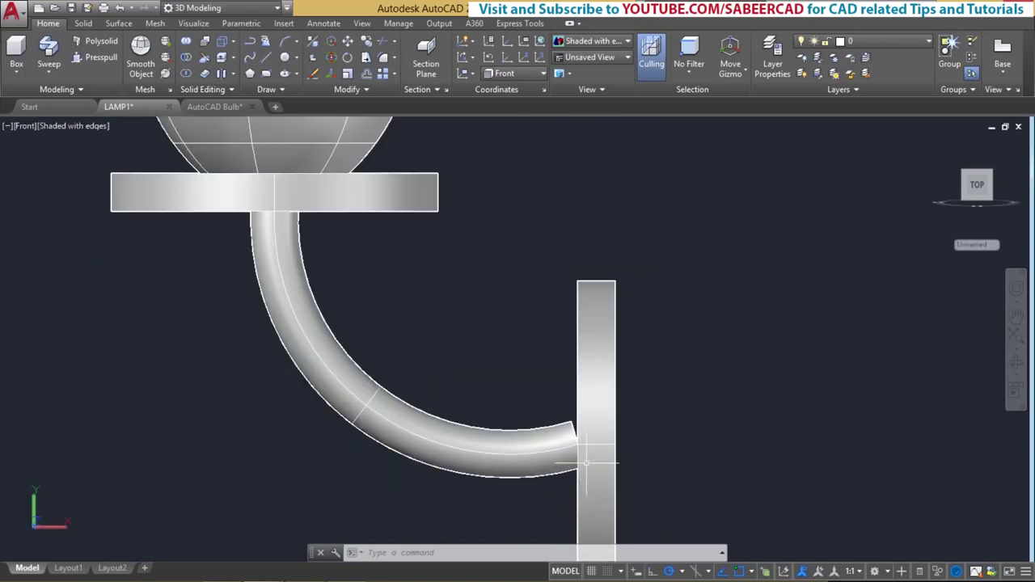
{"action": "scroll", "coordinate": [303, 211], "scroll_direction": "up", "scroll_amount": 4}
{"action": "scroll", "coordinate": [315, 206], "scroll_direction": "up", "scroll_amount": 1}
{"action": "scroll", "coordinate": [531, 269], "scroll_direction": "down", "scroll_amount": 5}
{"action": "scroll", "coordinate": [534, 277], "scroll_direction": "up", "scroll_amount": 3}
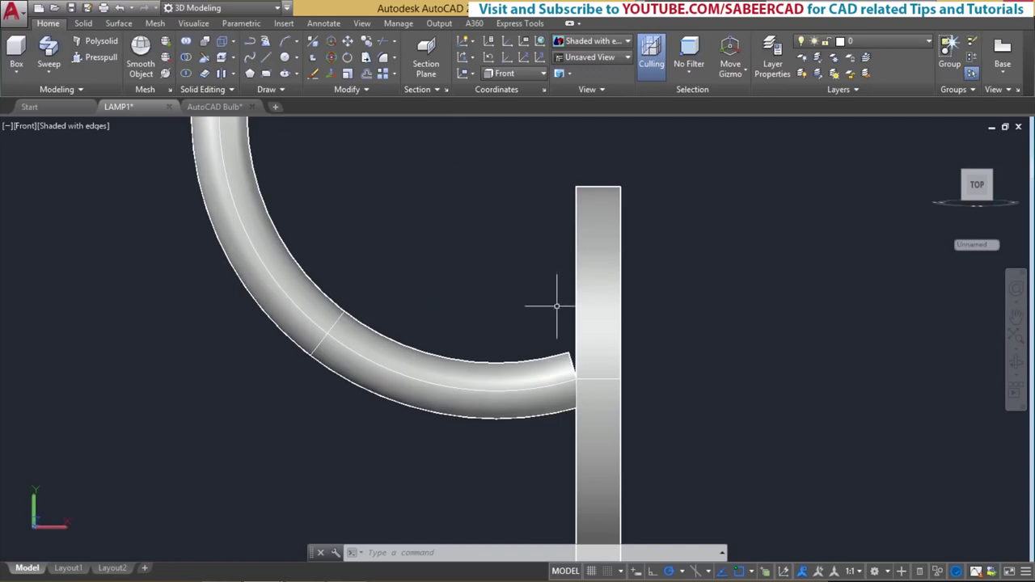
{"action": "scroll", "coordinate": [410, 388], "scroll_direction": "down", "scroll_amount": 5}
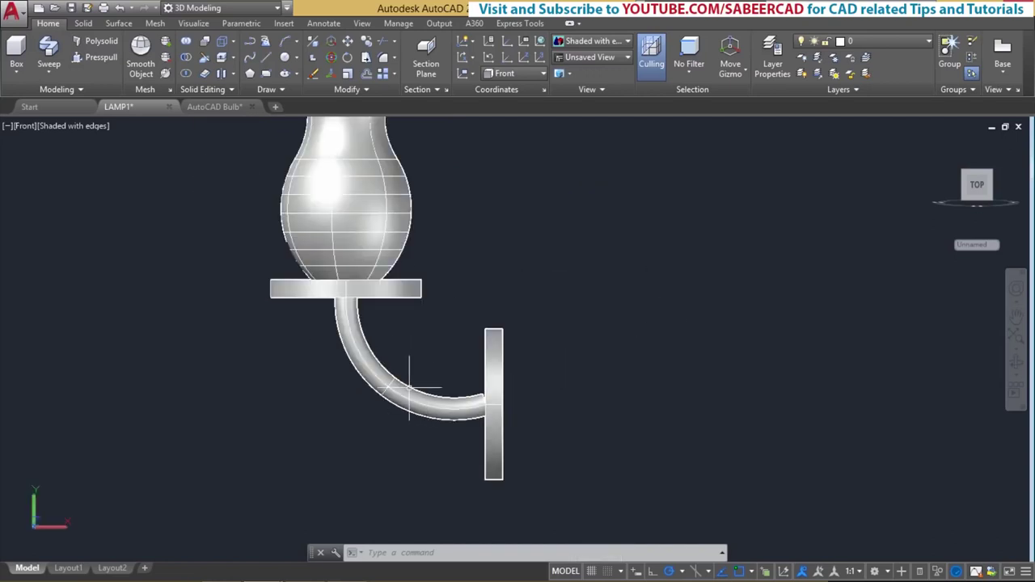
{"action": "scroll", "coordinate": [449, 380], "scroll_direction": "up", "scroll_amount": 2}
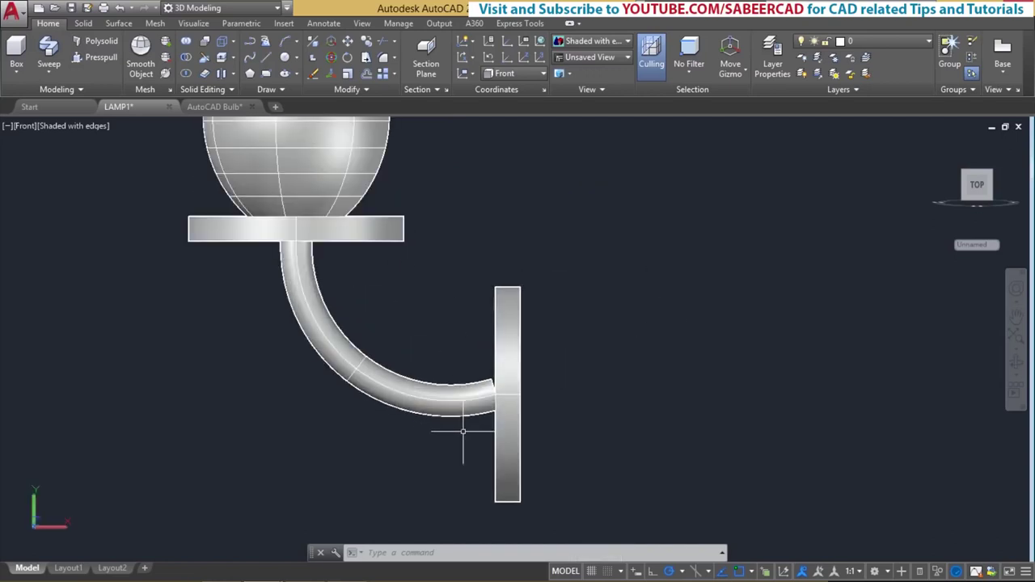
Move the upright disc 0.5 units horizontally toward the curved arm to close the gap at their joint.
{"action": "left_click", "coordinate": [347, 41]}
{"action": "left_click", "coordinate": [558, 321]}
{"action": "left_click", "coordinate": [461, 344]}
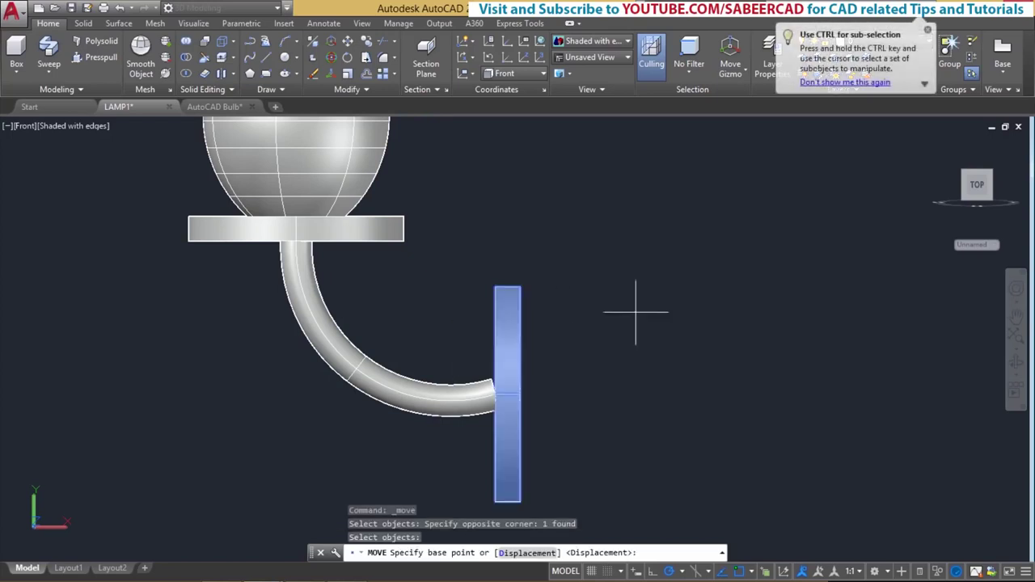
{"action": "left_click", "coordinate": [645, 264]}
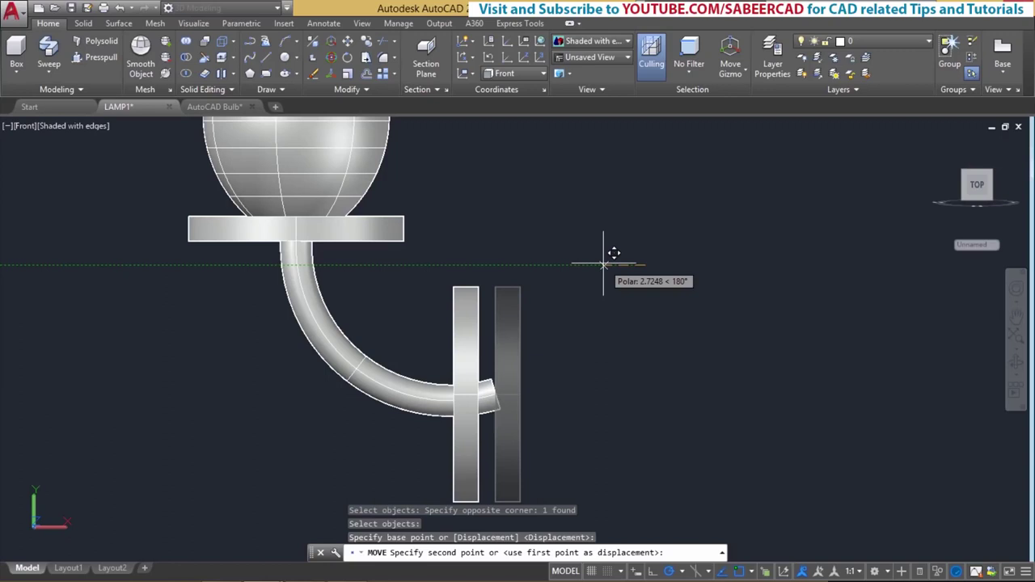
{"action": "type", "text": "0.5"}
{"action": "key", "text": "Return"}
{"action": "scroll", "coordinate": [509, 392], "scroll_direction": "up", "scroll_amount": 5}
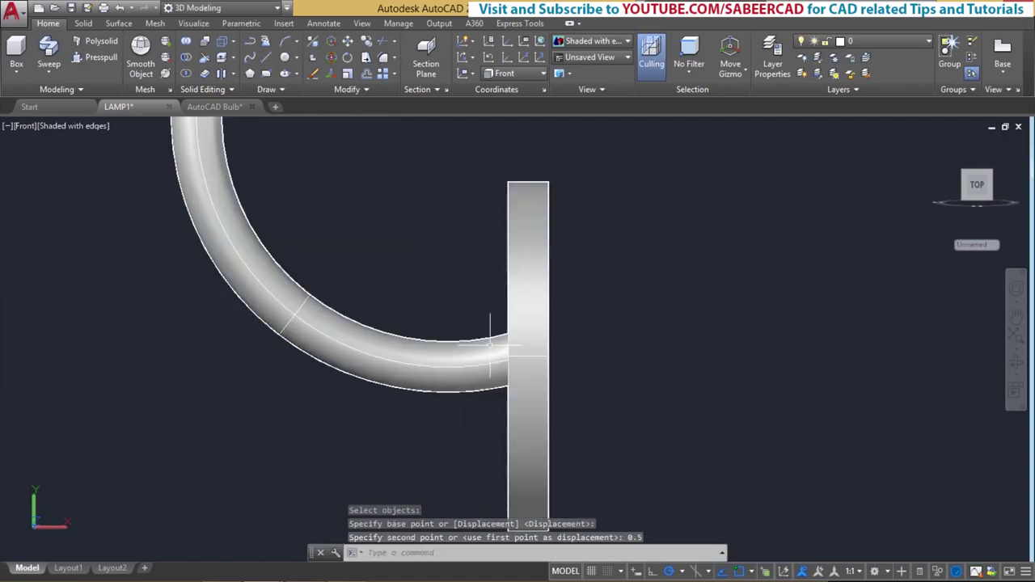
{"action": "scroll", "coordinate": [509, 392], "scroll_direction": "down", "scroll_amount": 4}
{"action": "scroll", "coordinate": [498, 372], "scroll_direction": "up", "scroll_amount": 4}
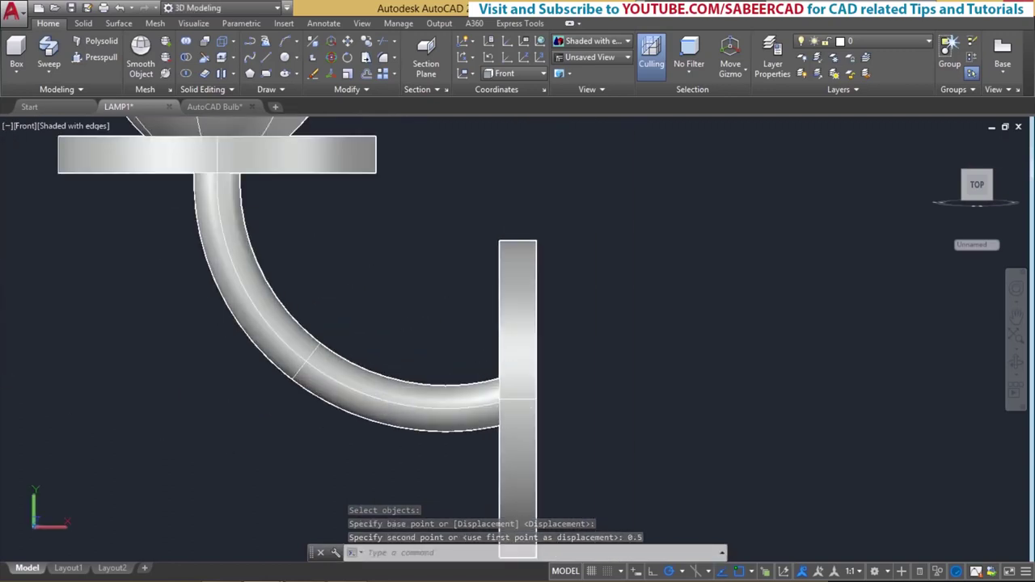
{"action": "scroll", "coordinate": [491, 365], "scroll_direction": "down", "scroll_amount": 4}
{"action": "scroll", "coordinate": [491, 365], "scroll_direction": "up", "scroll_amount": 2}
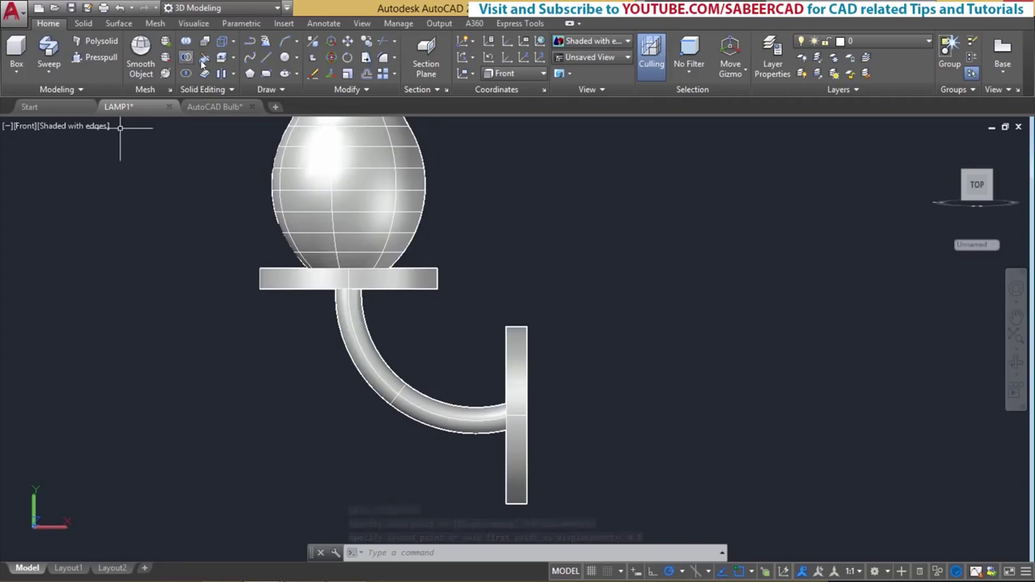
Move the curved arm and the upright disc together 0.5 units straight up into the base disc.
{"action": "left_click", "coordinate": [348, 40]}
{"action": "left_click", "coordinate": [569, 352]}
{"action": "left_click", "coordinate": [397, 471]}
{"action": "key", "text": "Return"}
{"action": "scroll", "coordinate": [429, 350], "scroll_direction": "up", "scroll_amount": 2}
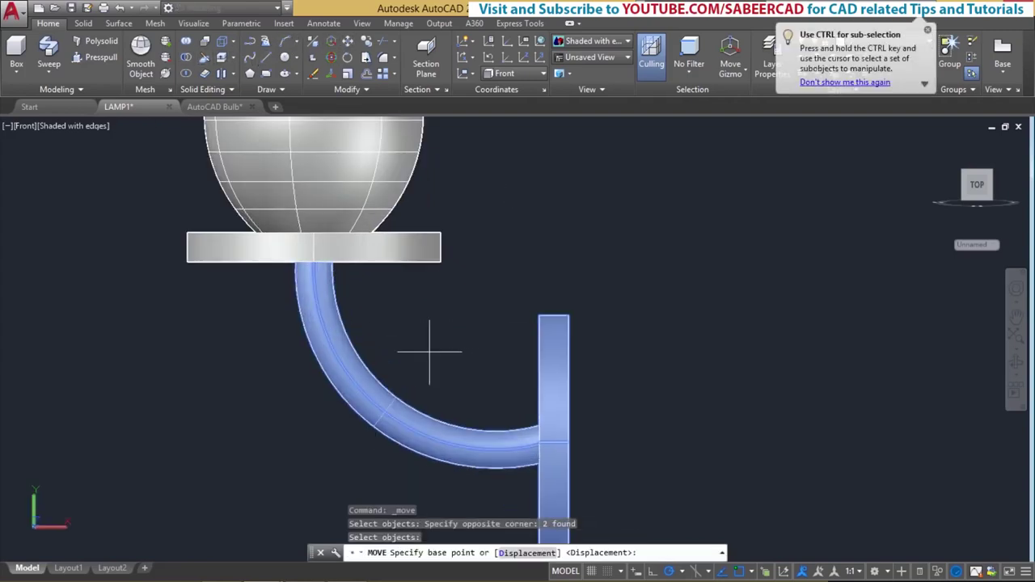
{"action": "left_click", "coordinate": [429, 350]}
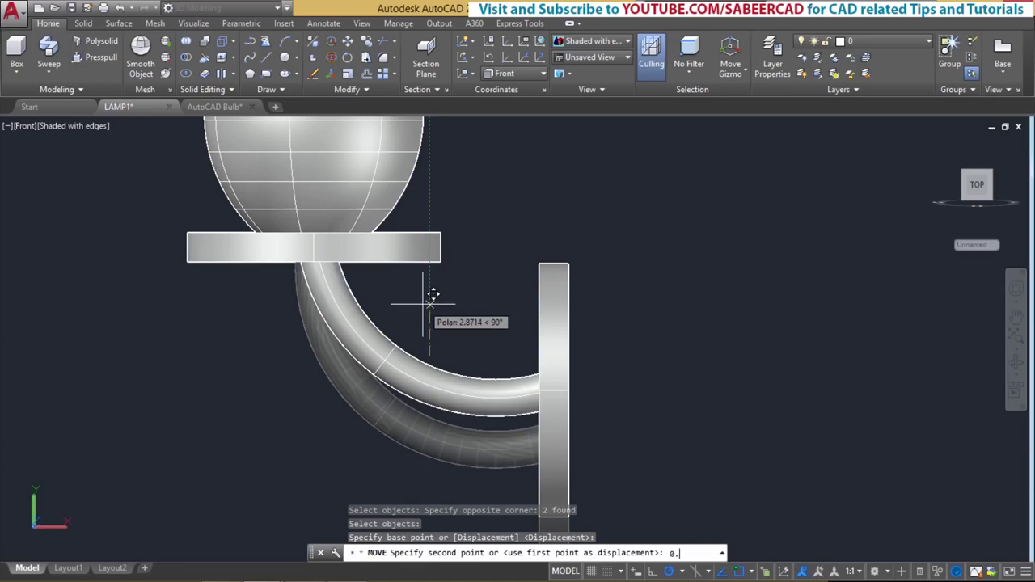
{"action": "type", "text": "5"}
{"action": "key", "text": "Return"}
{"action": "key", "text": "Escape"}
Switch to the 2D Wireframe style and union the base disc, curved arm and upright disc into one solid.
{"action": "left_click", "coordinate": [81, 125]}
{"action": "left_click", "coordinate": [133, 160]}
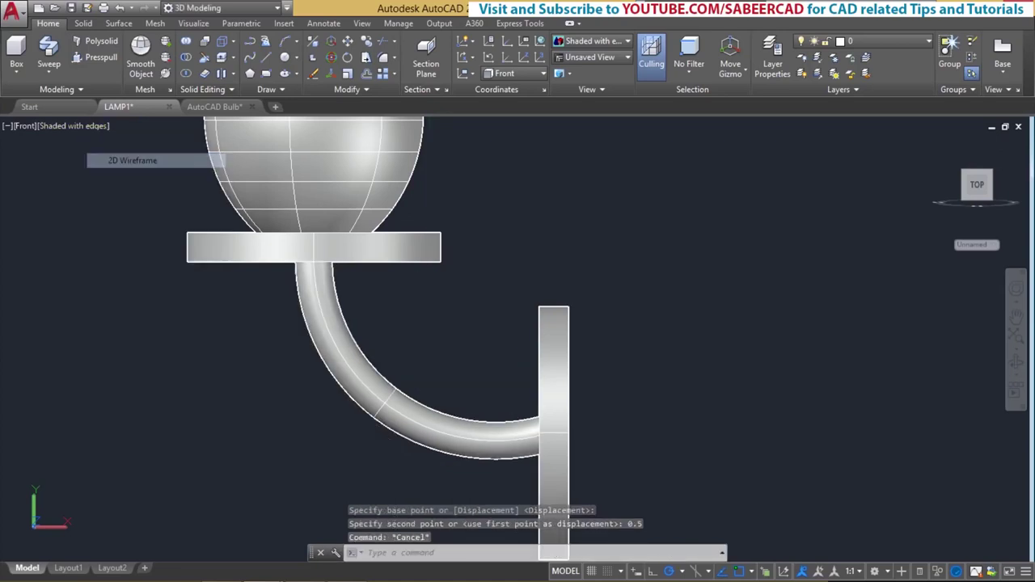
{"action": "scroll", "coordinate": [485, 416], "scroll_direction": "down", "scroll_amount": 2}
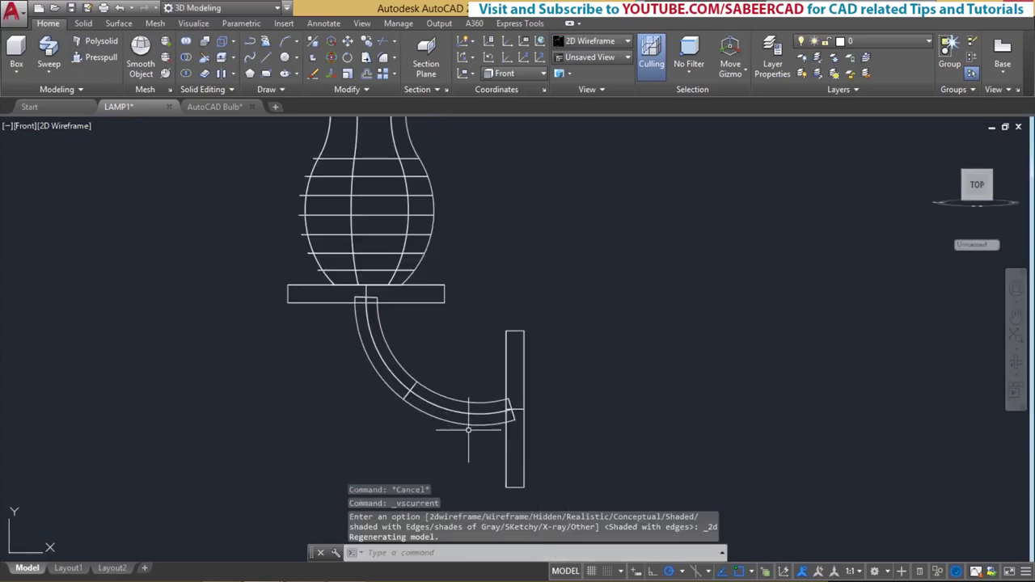
{"action": "left_click", "coordinate": [186, 40]}
{"action": "left_click", "coordinate": [433, 301]}
{"action": "left_click", "coordinate": [419, 384]}
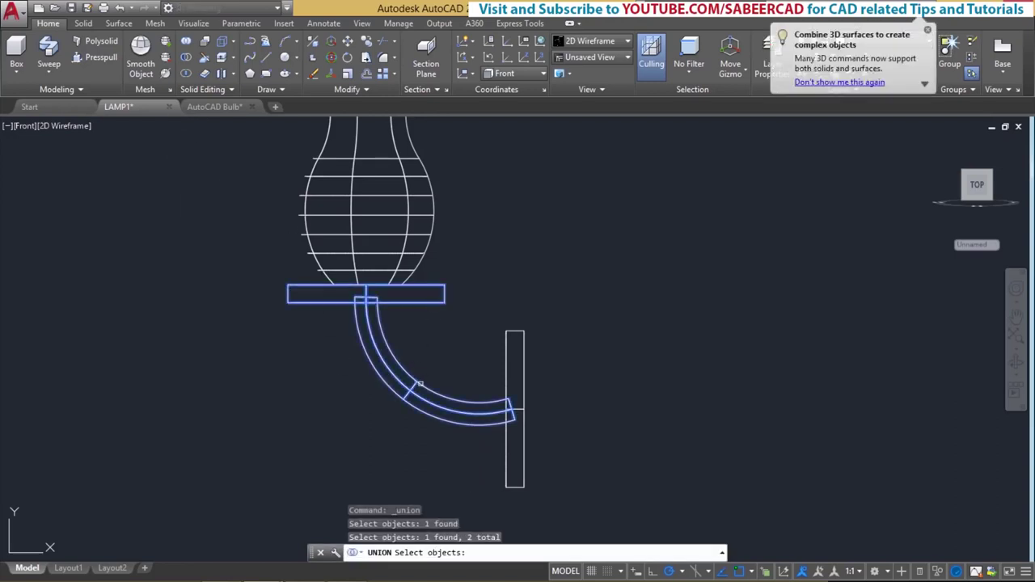
{"action": "left_click", "coordinate": [508, 375]}
{"action": "key", "text": "Return"}
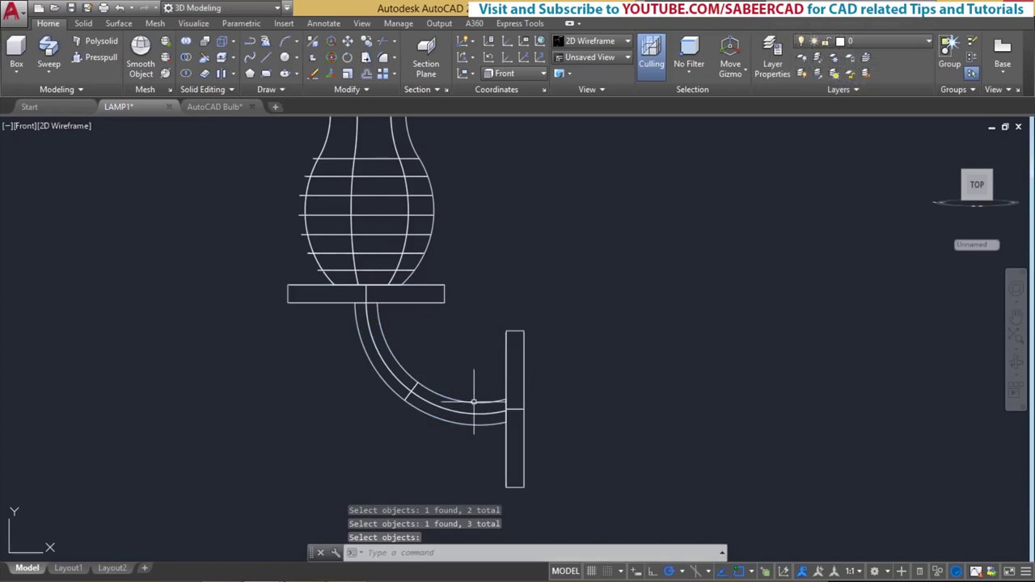
Display the lamp from the SW Isometric view in the Shaded with edges style, orbited to expose the disc edges.
{"action": "scroll", "coordinate": [488, 423], "scroll_direction": "up", "scroll_amount": 4}
{"action": "scroll", "coordinate": [429, 420], "scroll_direction": "down", "scroll_amount": 5}
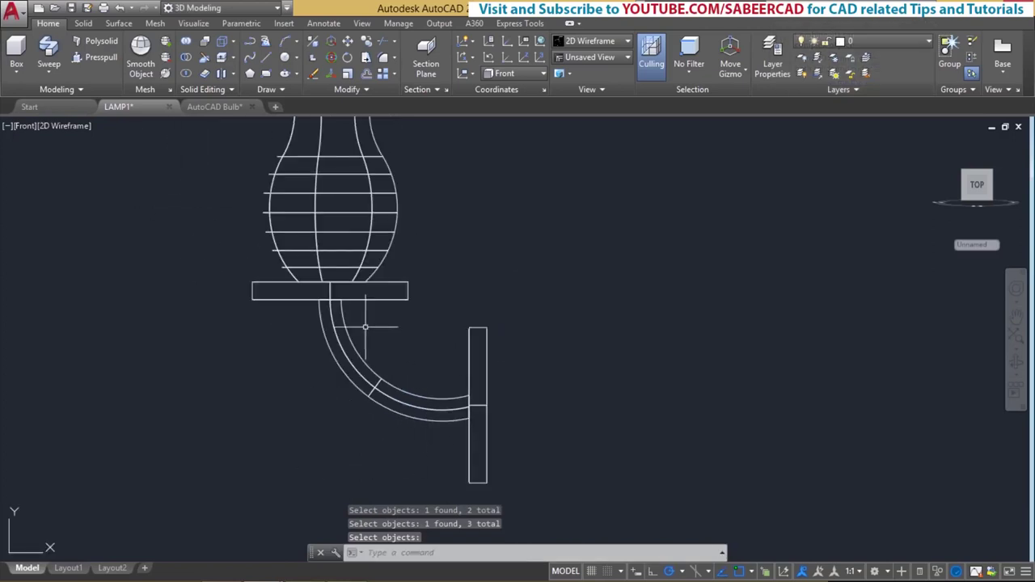
{"action": "middle_click_drag", "start_coordinate": [366, 328], "coordinate": [402, 383]}
{"action": "scroll", "coordinate": [404, 414], "scroll_direction": "up", "scroll_amount": 2}
{"action": "left_click", "coordinate": [24, 126]}
{"action": "left_click", "coordinate": [67, 249]}
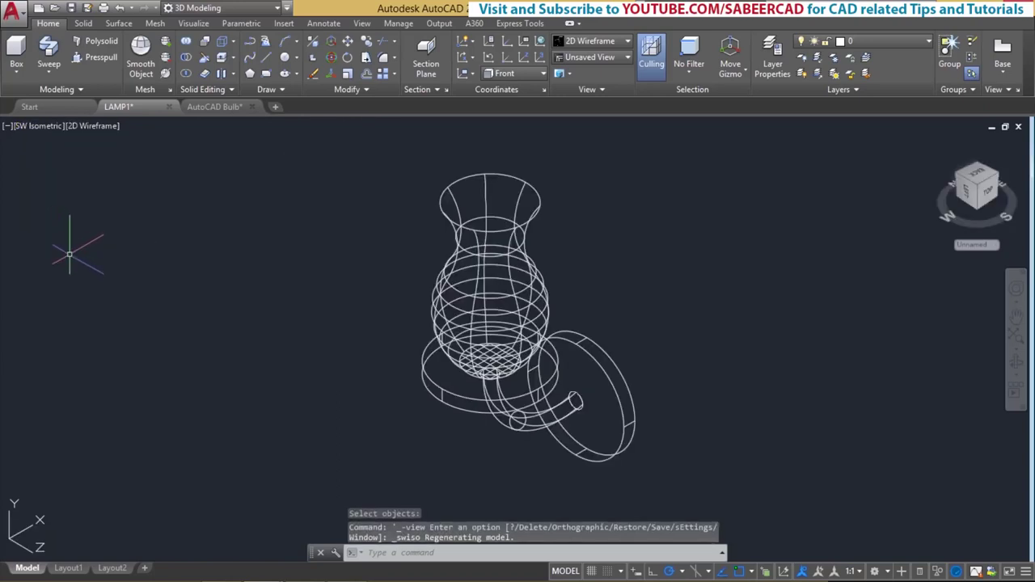
{"action": "scroll", "coordinate": [536, 440], "scroll_direction": "up", "scroll_amount": 1}
{"action": "left_click", "coordinate": [104, 126]}
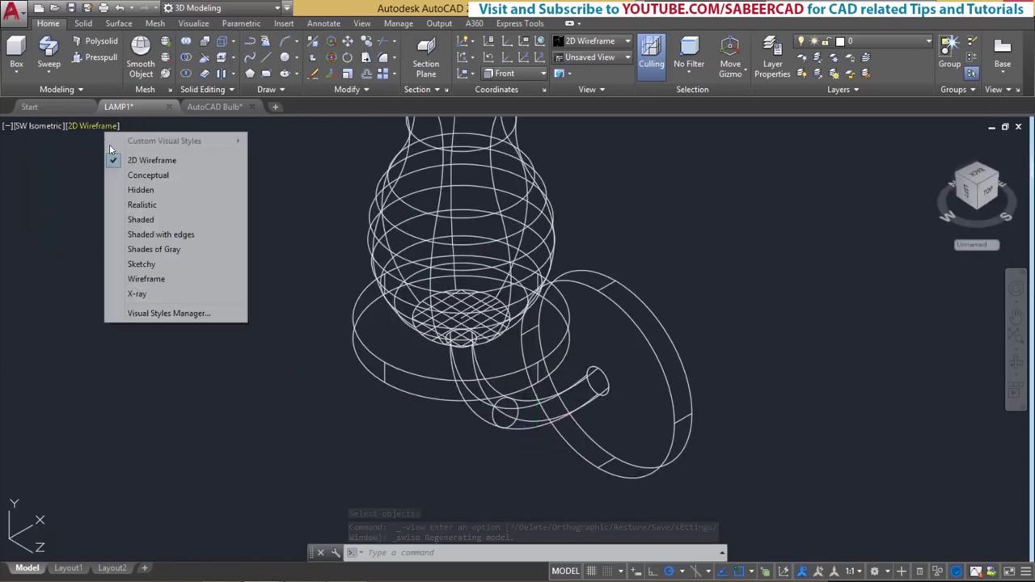
{"action": "left_click", "coordinate": [162, 234]}
{"action": "middle_click_drag", "start_coordinate": [259, 307], "coordinate": [549, 316], "text": "shift"}
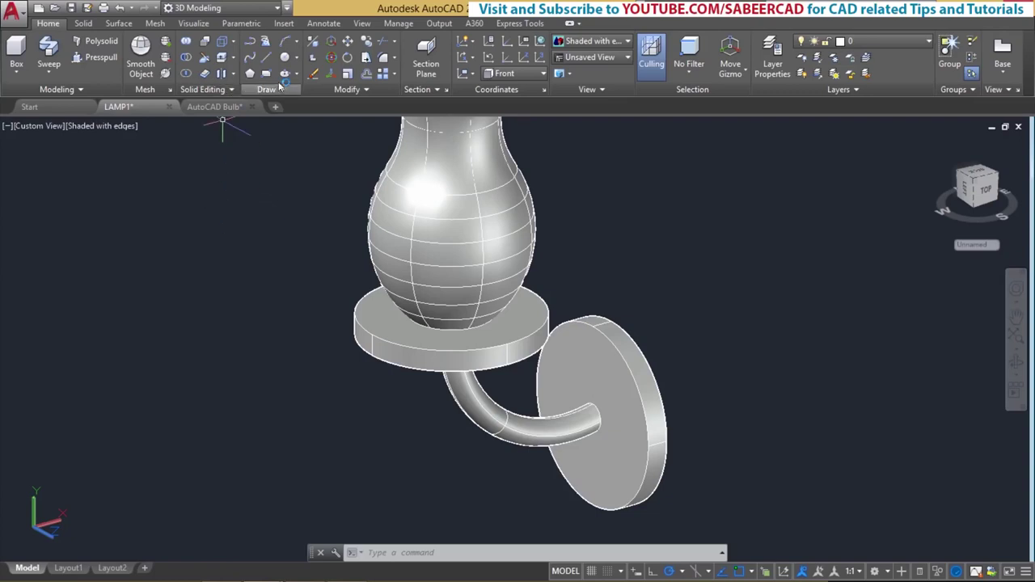
Fillet the upper and lower rims of the base disc and the arm-side rim of the upright disc with radius 1.
{"action": "left_click", "coordinate": [313, 72]}
{"action": "left_click", "coordinate": [585, 556]}
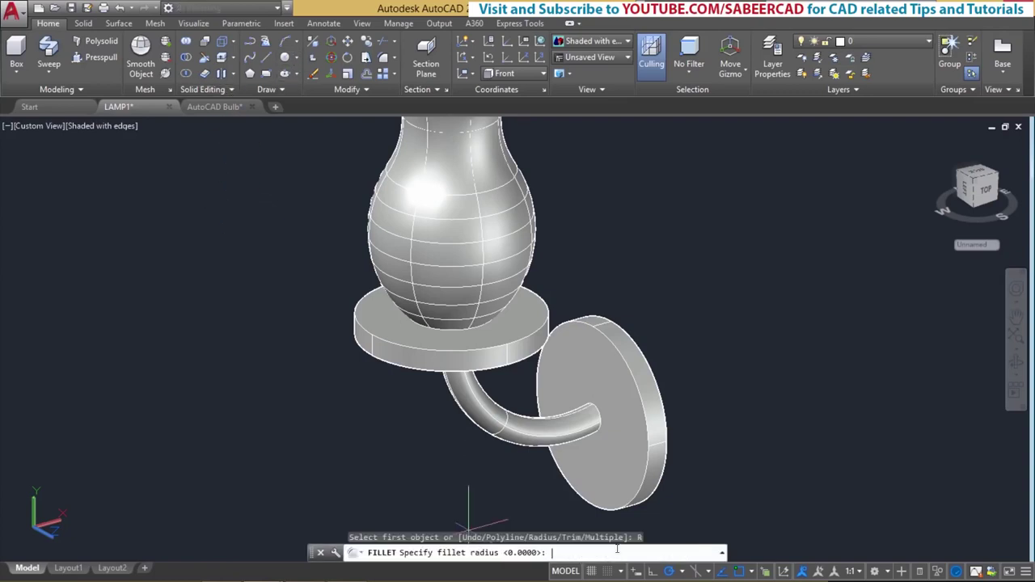
{"action": "type", "text": "1"}
{"action": "key", "text": "Return"}
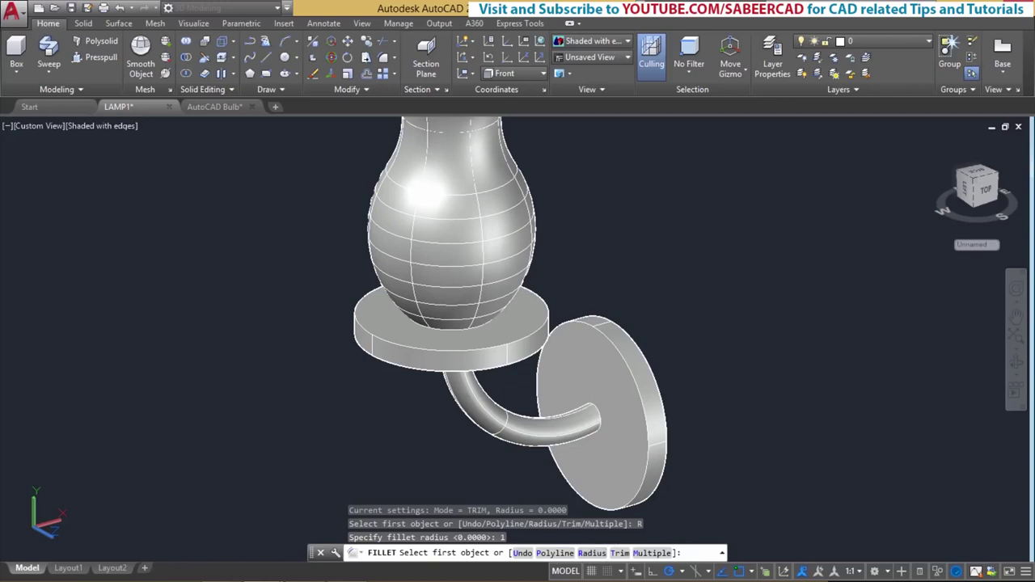
{"action": "left_click", "coordinate": [532, 326]}
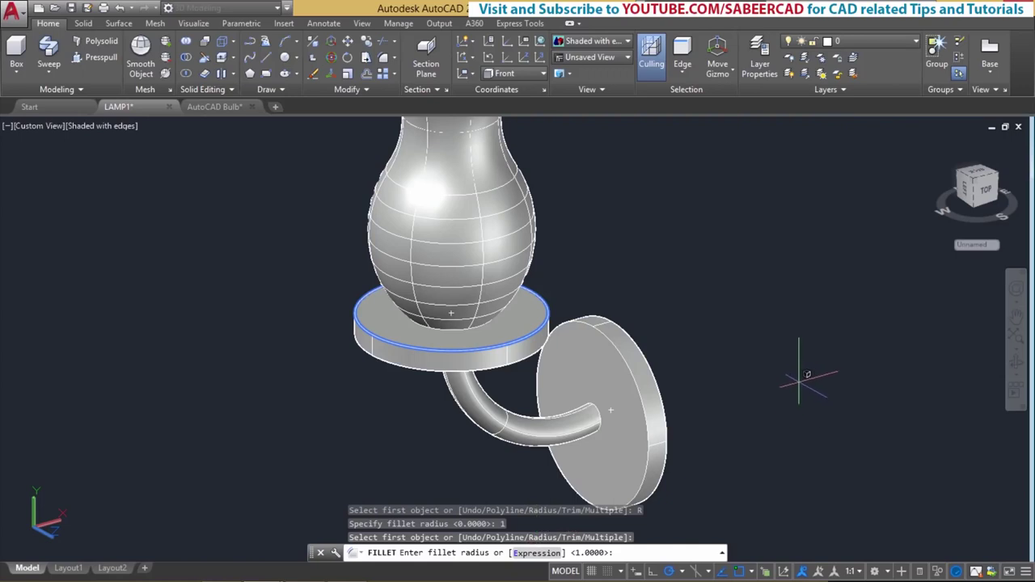
{"action": "key", "text": "Return"}
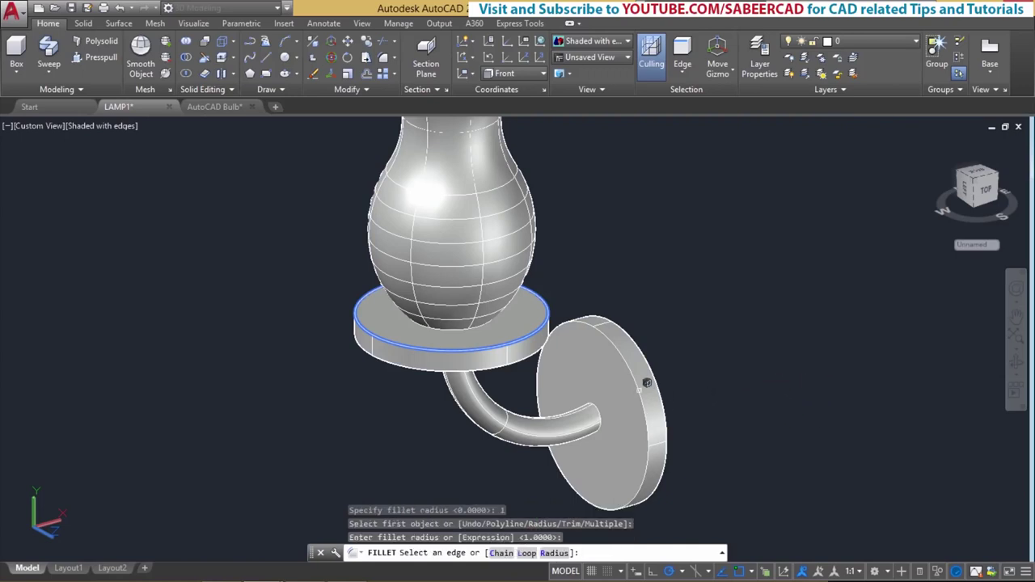
{"action": "left_click", "coordinate": [536, 354]}
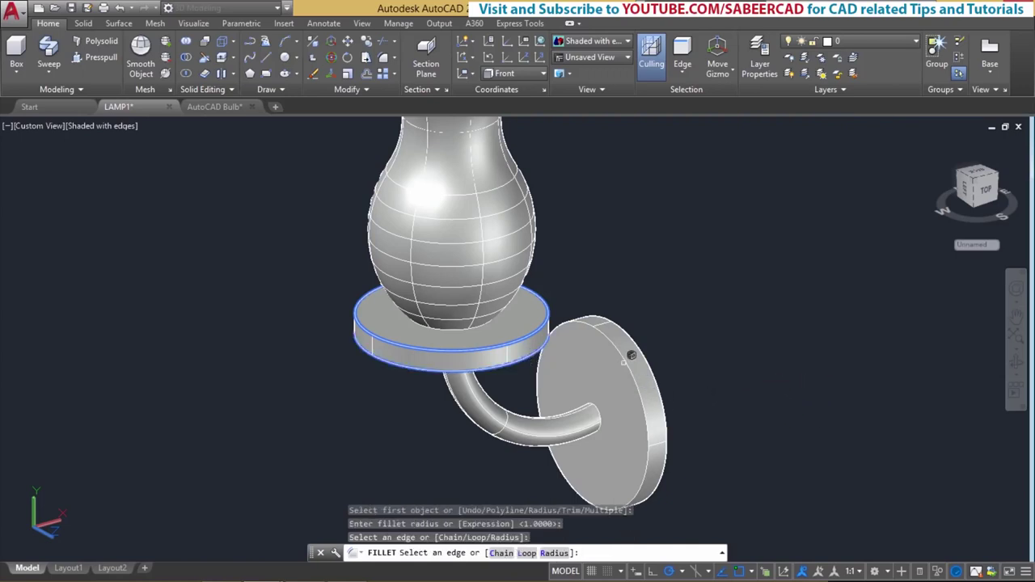
{"action": "left_click", "coordinate": [633, 358]}
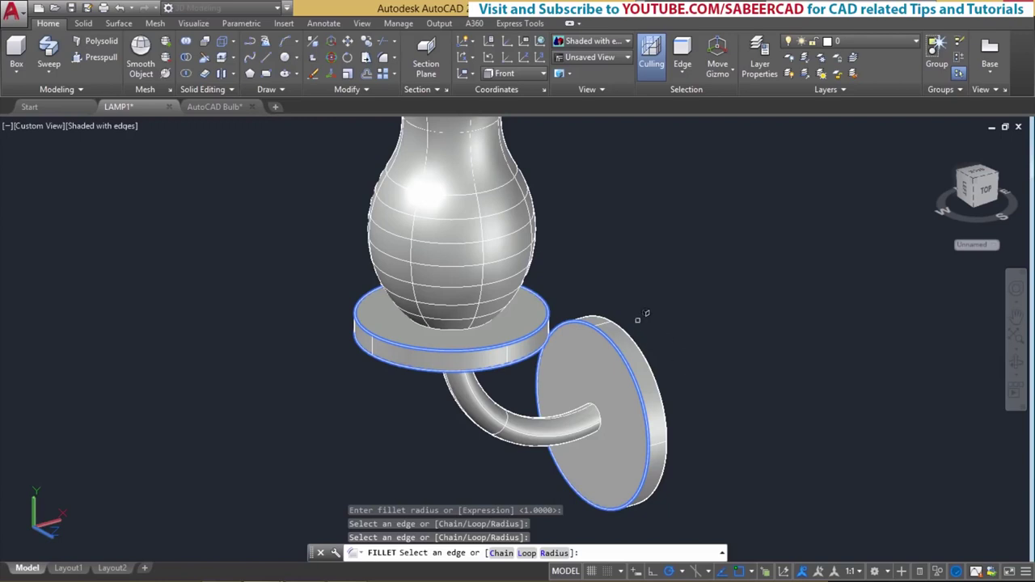
{"action": "key", "text": "Return"}
Examine the filleted lamp from several angles, including the flat back face of the upright disc.
{"action": "middle_click_drag", "start_coordinate": [647, 300], "coordinate": [485, 364], "text": "shift"}
{"action": "scroll", "coordinate": [553, 374], "scroll_direction": "down", "scroll_amount": 3}
{"action": "scroll", "coordinate": [552, 374], "scroll_direction": "up", "scroll_amount": 3}
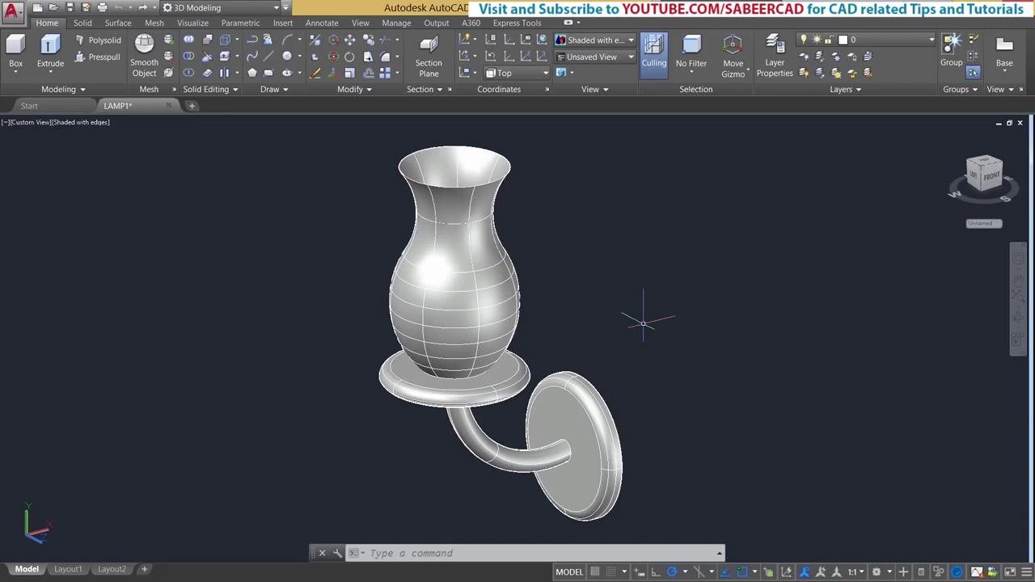
{"action": "middle_click_drag", "start_coordinate": [662, 398], "coordinate": [517, 420], "text": "shift"}
{"action": "scroll", "coordinate": [517, 421], "scroll_direction": "down", "scroll_amount": 5}
{"action": "scroll", "coordinate": [538, 402], "scroll_direction": "up", "scroll_amount": 3}
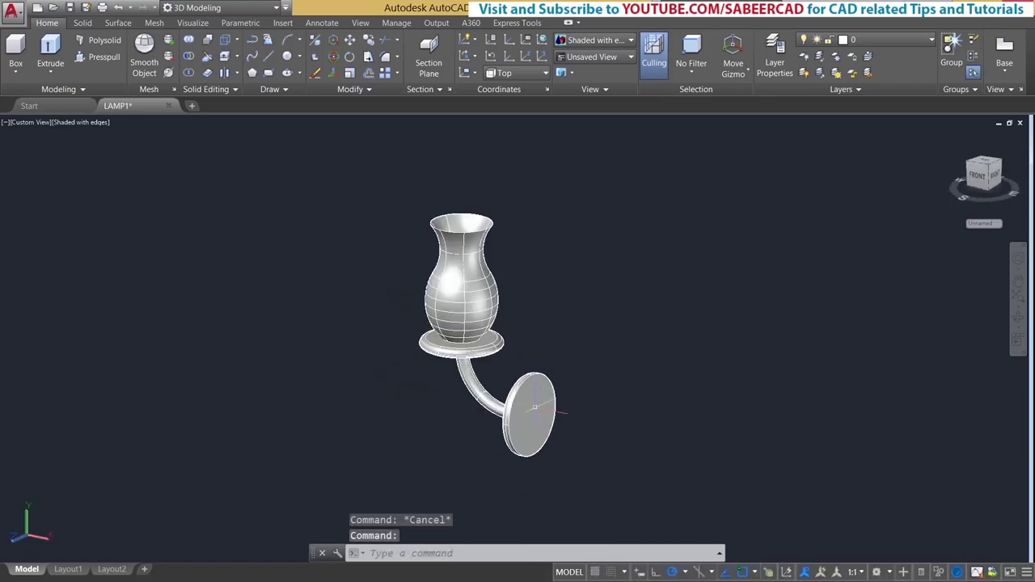
{"action": "scroll", "coordinate": [535, 407], "scroll_direction": "up", "scroll_amount": 3}
{"action": "scroll", "coordinate": [515, 418], "scroll_direction": "down", "scroll_amount": 2}
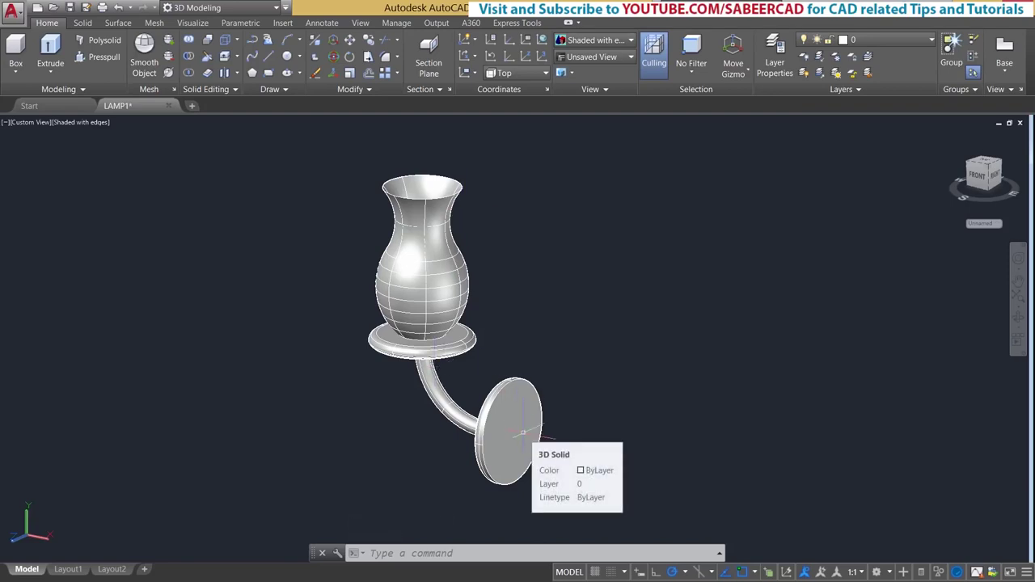
{"action": "scroll", "coordinate": [556, 443], "scroll_direction": "down", "scroll_amount": 1}
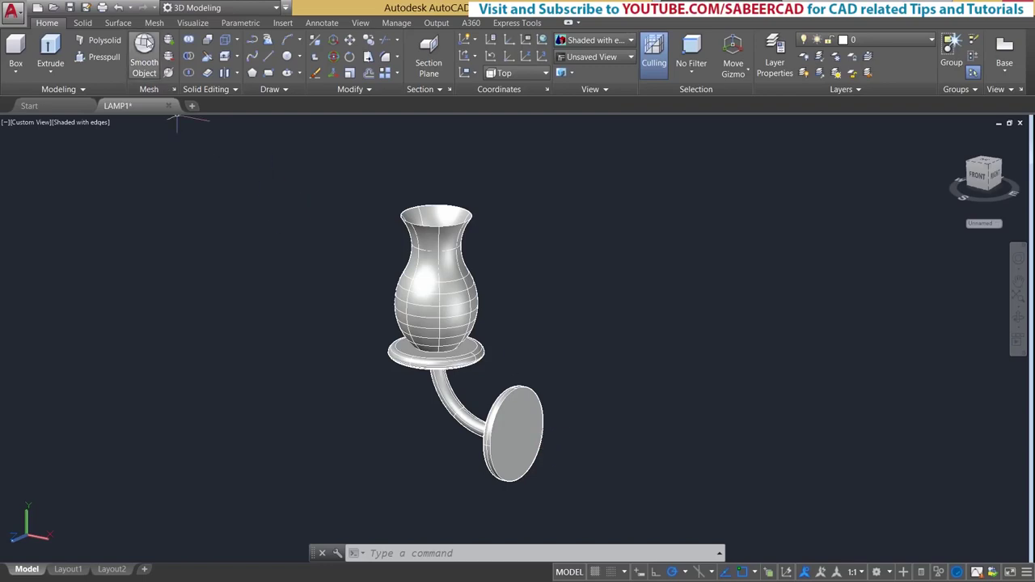
Set the coordinate system to the Left orientation, parallel to the upright disc's back face.
{"action": "left_click", "coordinate": [192, 23]}
{"action": "left_click", "coordinate": [187, 73]}
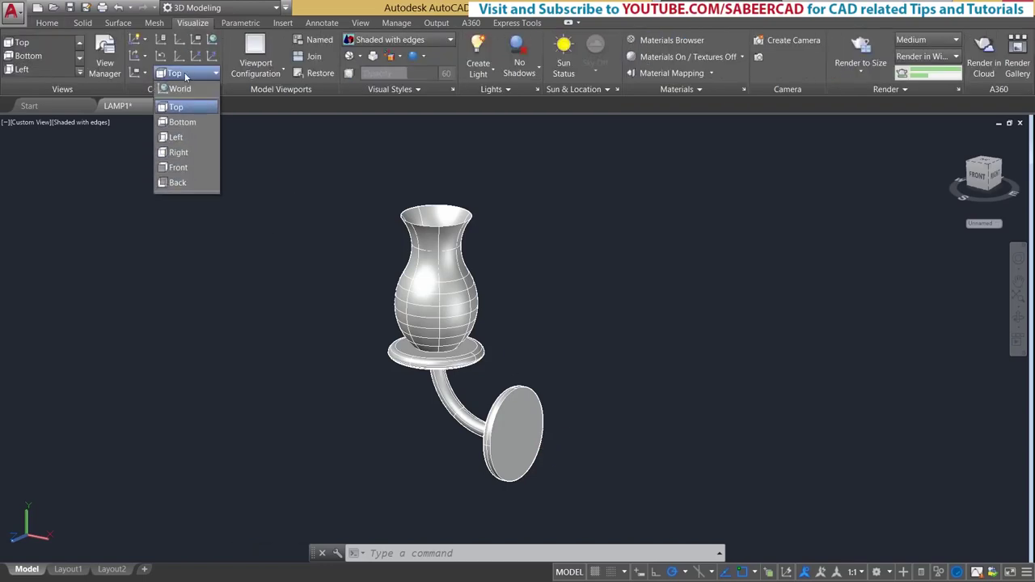
{"action": "left_click", "coordinate": [180, 137]}
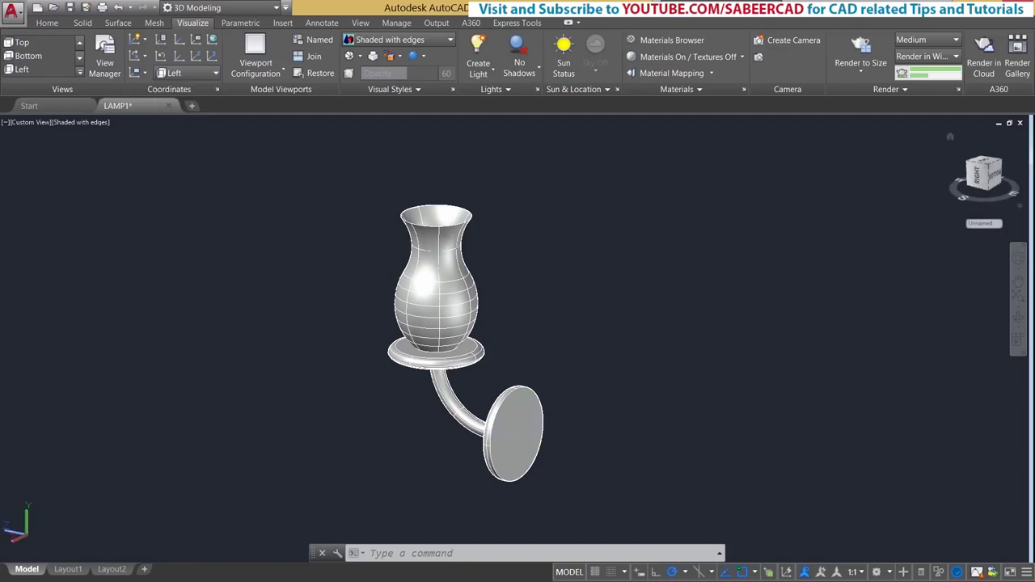
{"action": "type", "text": "u"}
{"action": "key", "text": "Return"}
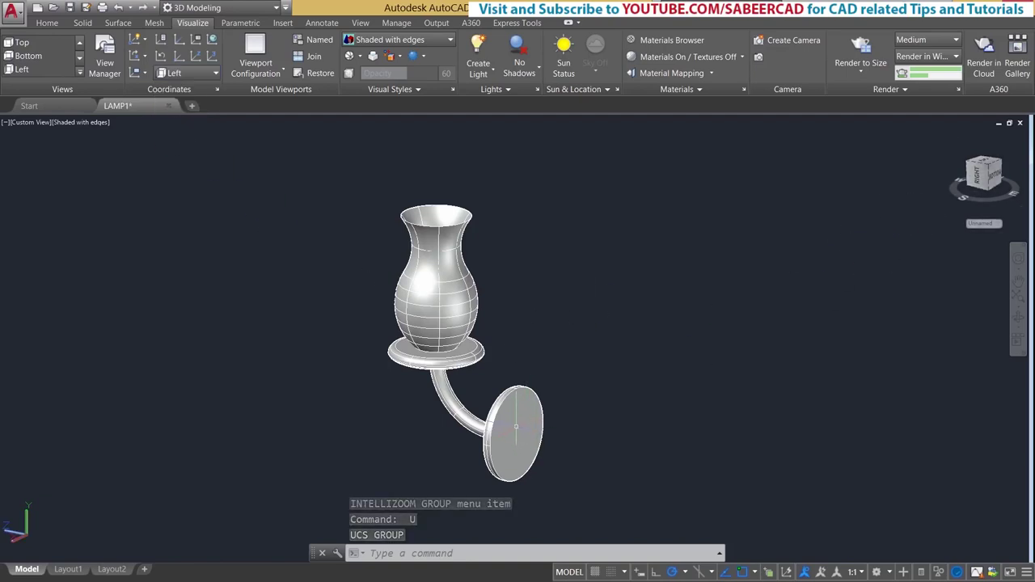
Draw a large upright rectangle for the wall, starting at the centre of the upright disc's back face.
{"action": "left_click", "coordinate": [50, 23]}
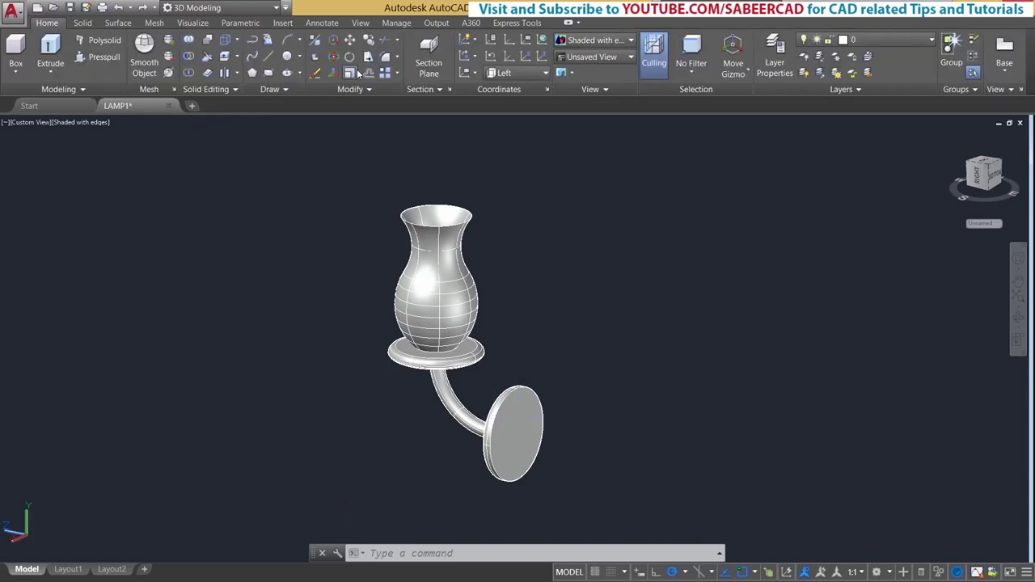
{"action": "left_click", "coordinate": [268, 72]}
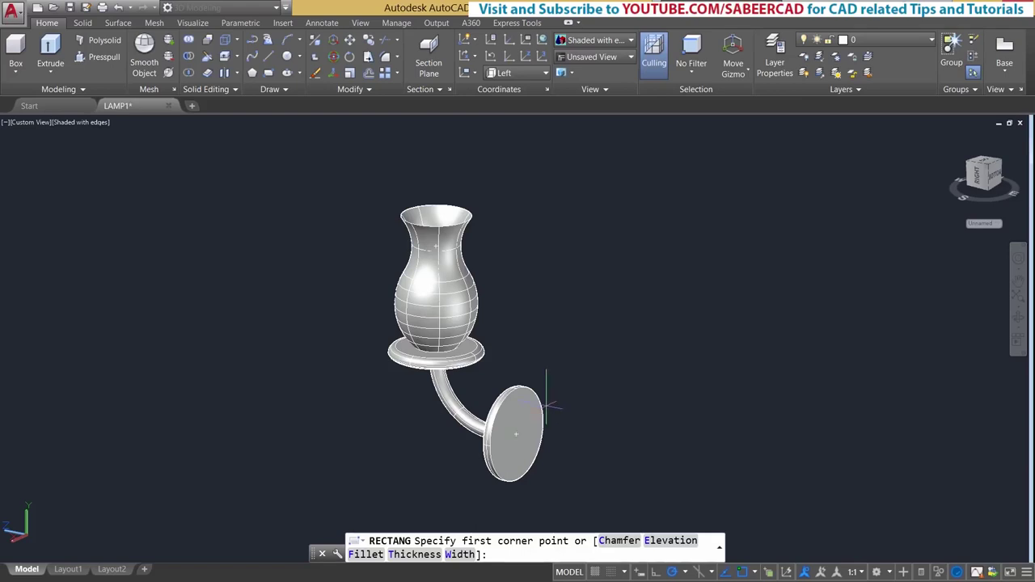
{"action": "left_click", "coordinate": [547, 404]}
{"action": "scroll", "coordinate": [418, 436], "scroll_direction": "down", "scroll_amount": 4}
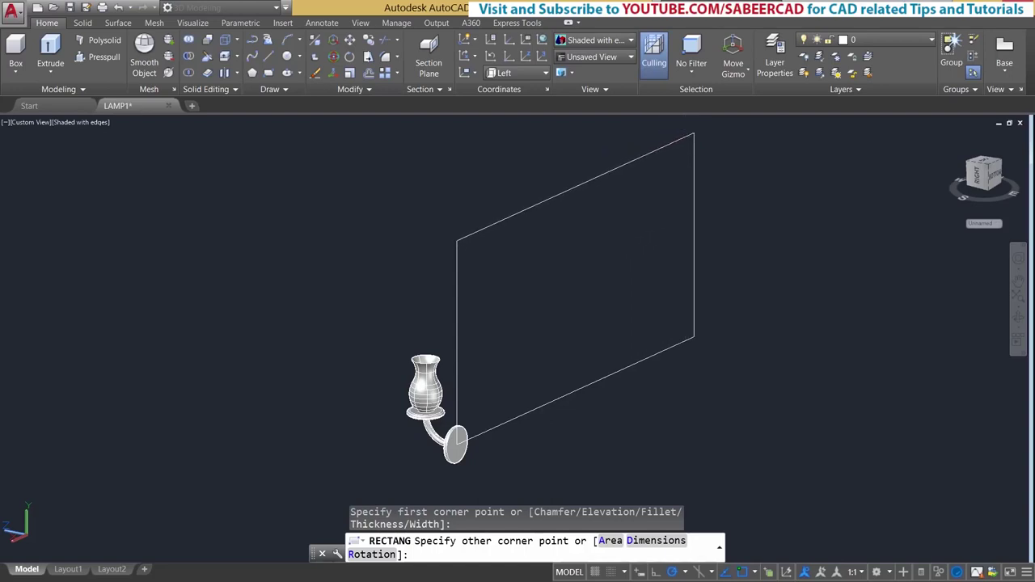
{"action": "left_click", "coordinate": [694, 133]}
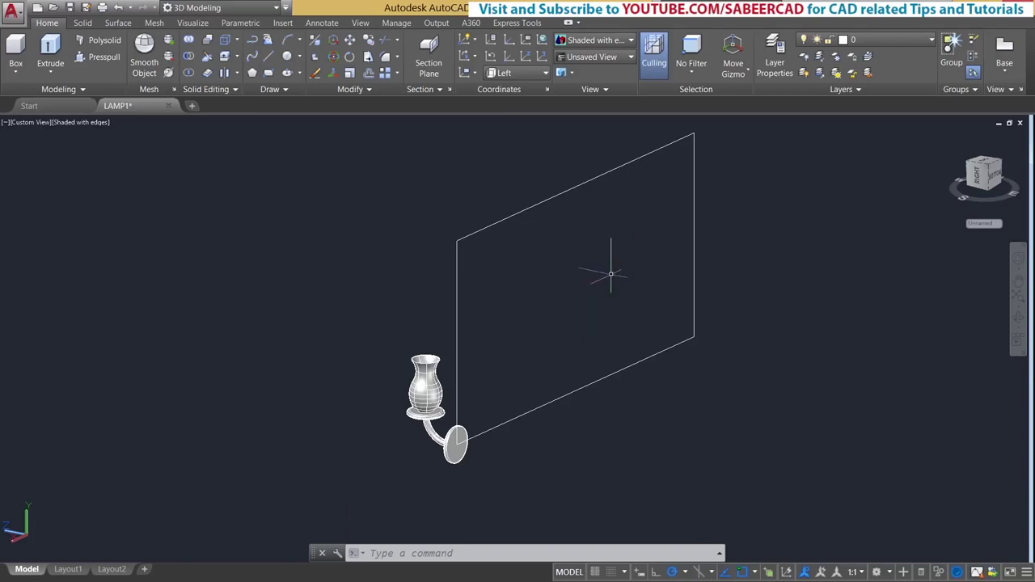
Convert the large wall rectangle into a region.
{"action": "type", "text": "region"}
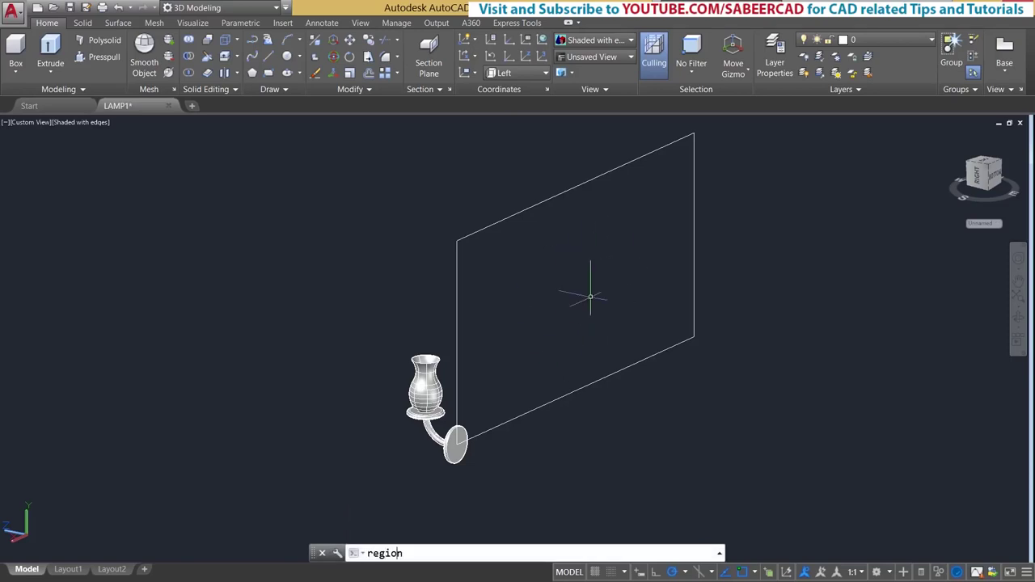
{"action": "key", "text": "Return"}
{"action": "left_click", "coordinate": [617, 373]}
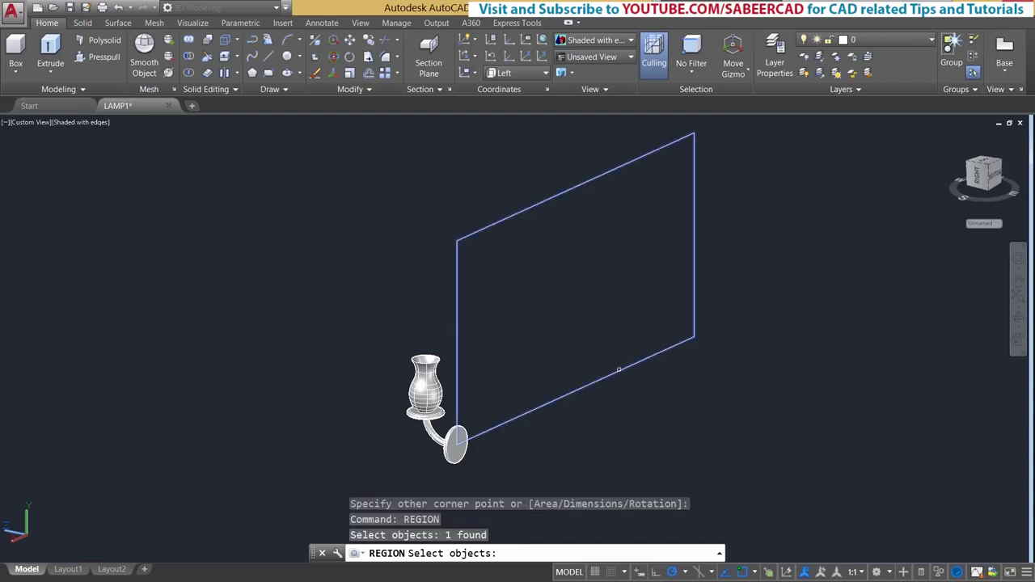
{"action": "key", "text": "Return"}
{"action": "left_click", "coordinate": [28, 122]}
{"action": "key", "text": "Escape"}
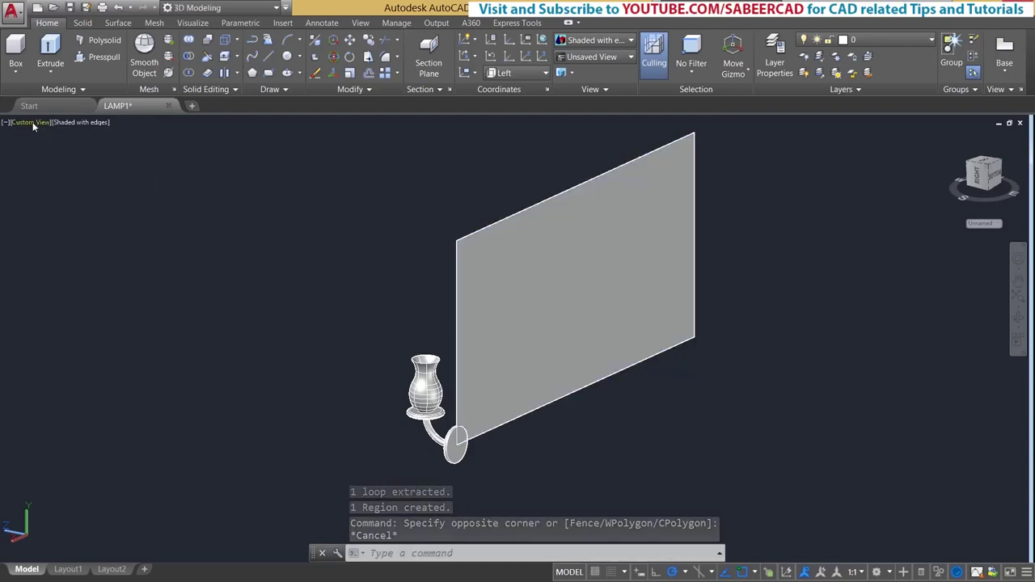
In the Left view, move the wall region with object snap off so the lamp sits near its middle.
{"action": "left_click", "coordinate": [39, 122]}
{"action": "left_click", "coordinate": [57, 171]}
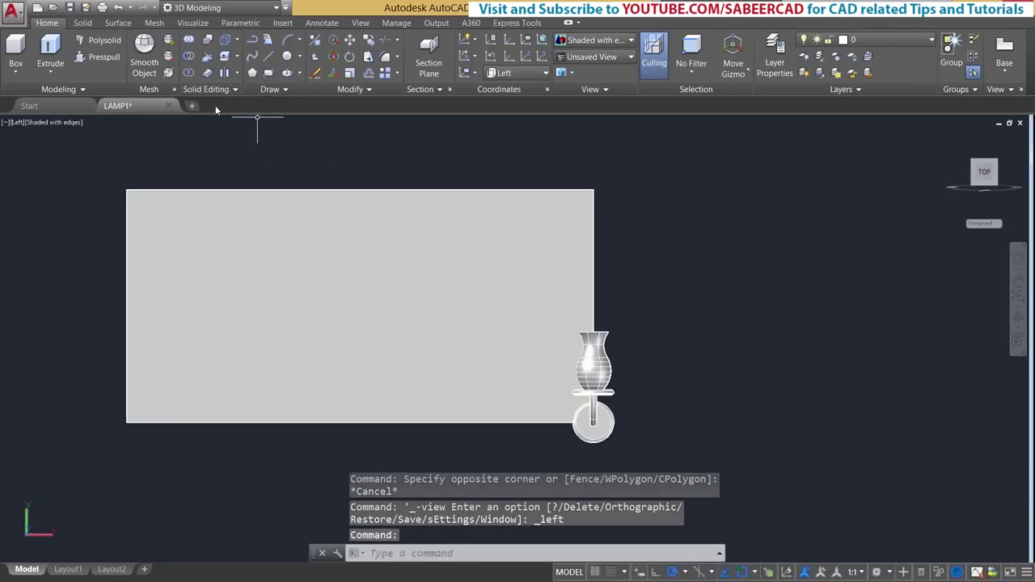
{"action": "type", "text": "m"}
{"action": "key", "text": "Return"}
{"action": "left_click", "coordinate": [543, 175]}
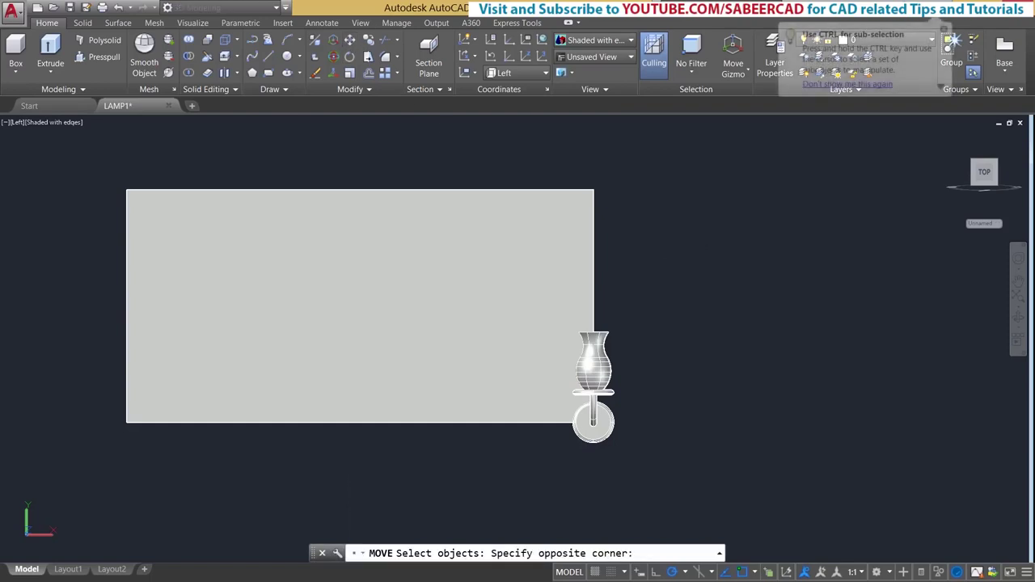
{"action": "left_click", "coordinate": [348, 264]}
{"action": "key", "text": "Return"}
{"action": "left_click", "coordinate": [349, 266]}
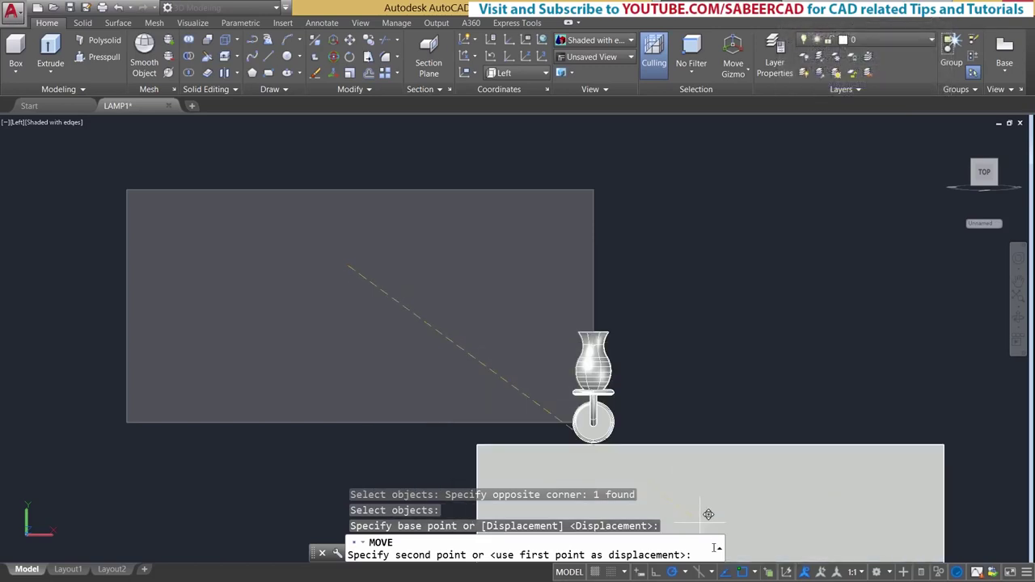
{"action": "left_click", "coordinate": [741, 572]}
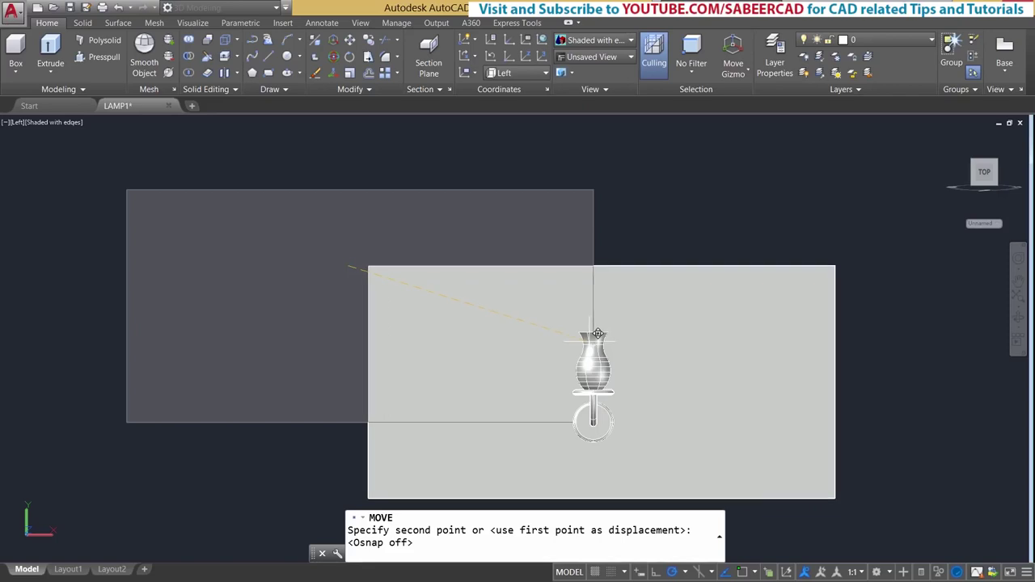
{"action": "left_click", "coordinate": [595, 334]}
Switch to the SW Isometric view and examine the lamp in front of the wall from a closer angle.
{"action": "left_click", "coordinate": [21, 123]}
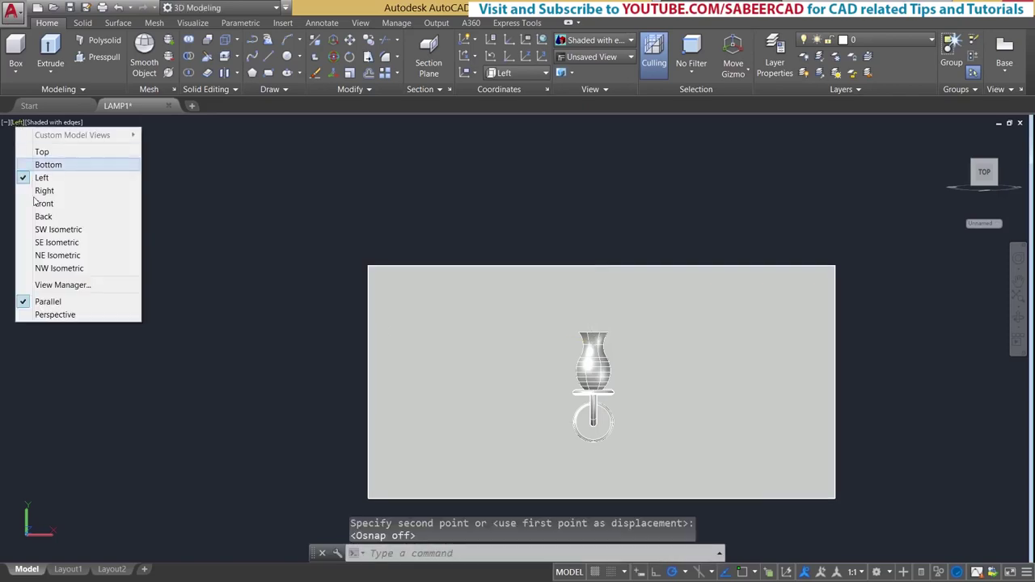
{"action": "left_click", "coordinate": [40, 177]}
{"action": "left_click", "coordinate": [996, 161]}
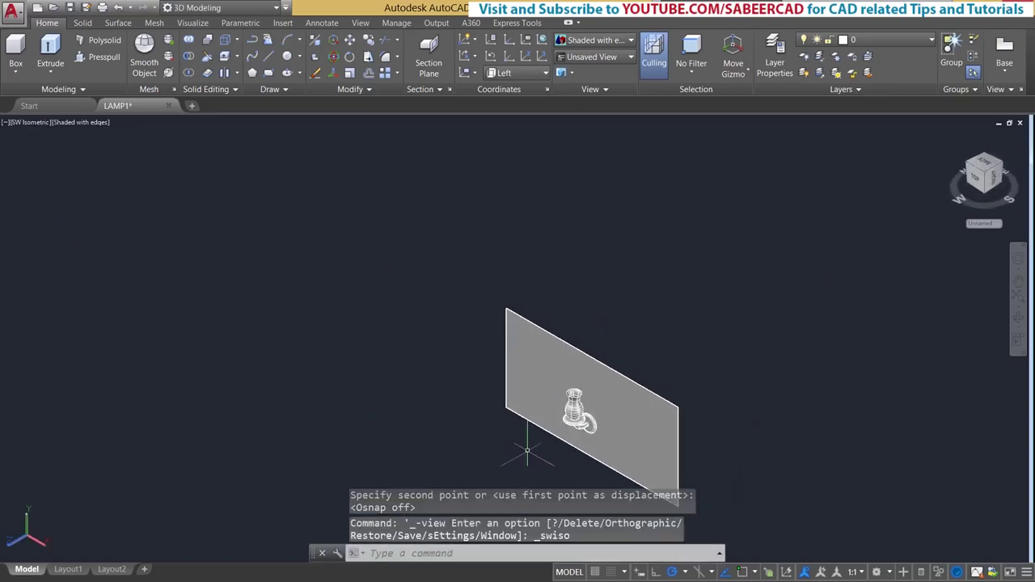
{"action": "scroll", "coordinate": [660, 378], "scroll_direction": "down", "scroll_amount": 3}
{"action": "scroll", "coordinate": [625, 353], "scroll_direction": "up", "scroll_amount": 8}
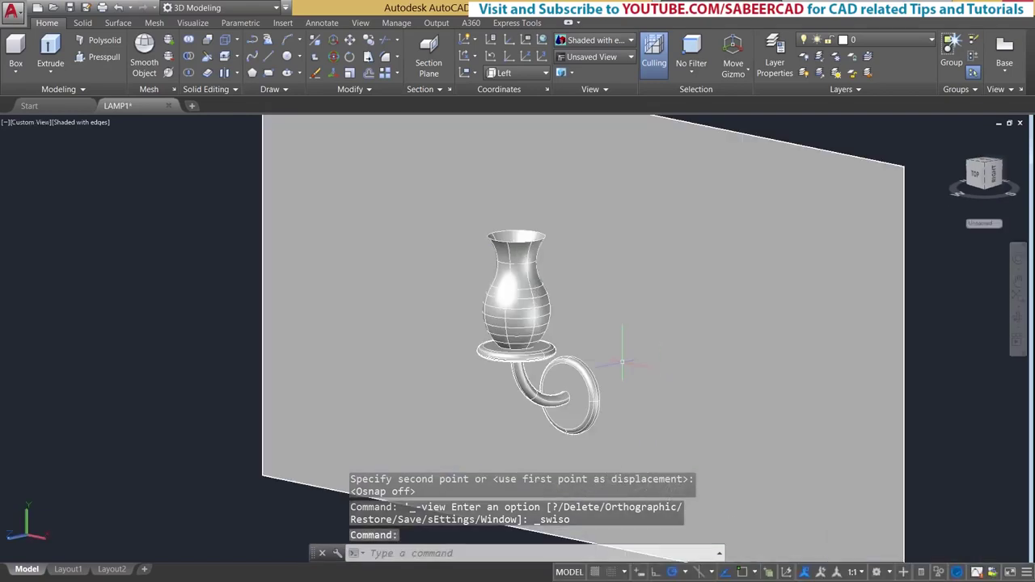
{"action": "scroll", "coordinate": [539, 363], "scroll_direction": "down", "scroll_amount": 4}
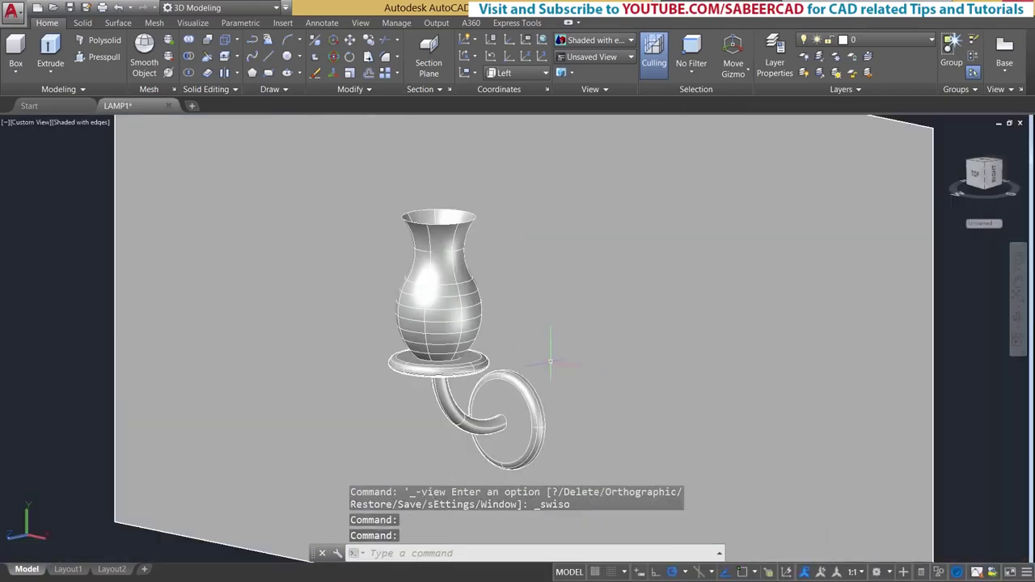
{"action": "scroll", "coordinate": [513, 353], "scroll_direction": "up", "scroll_amount": 4}
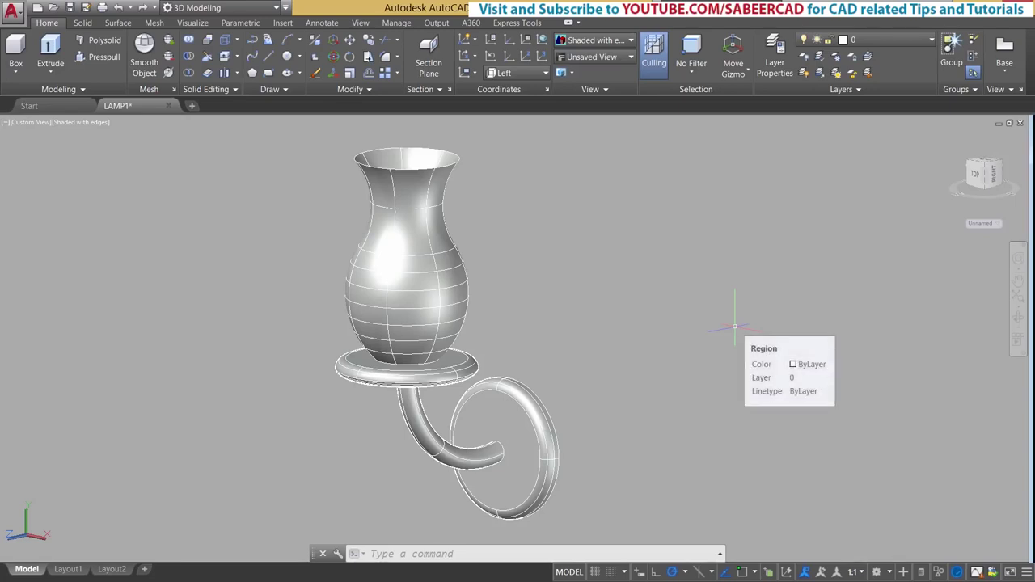
Open the Materials Browser and show the Granite materials of the Stone category in the Autodesk Library.
{"action": "left_click", "coordinate": [193, 23]}
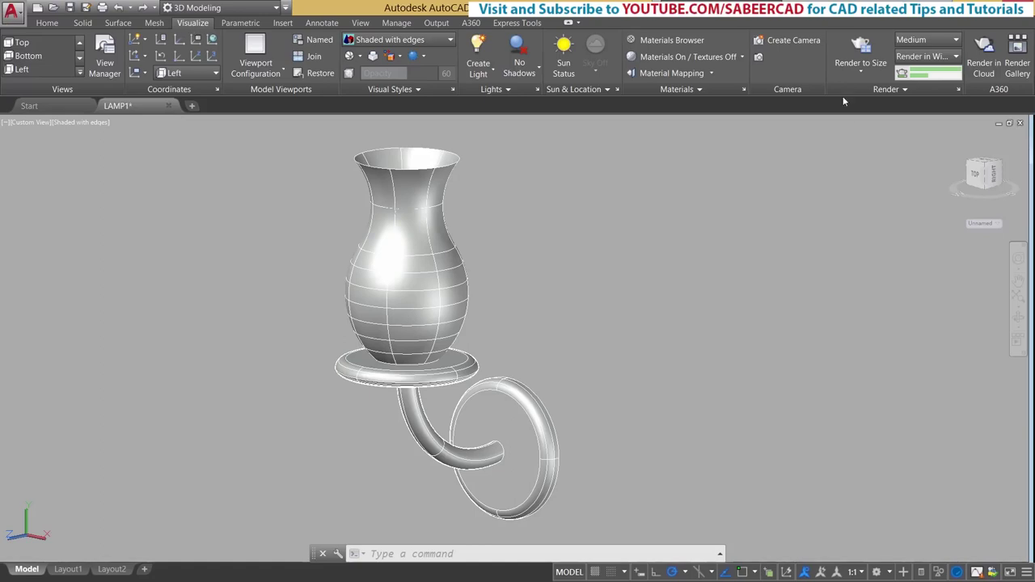
{"action": "left_click", "coordinate": [682, 44]}
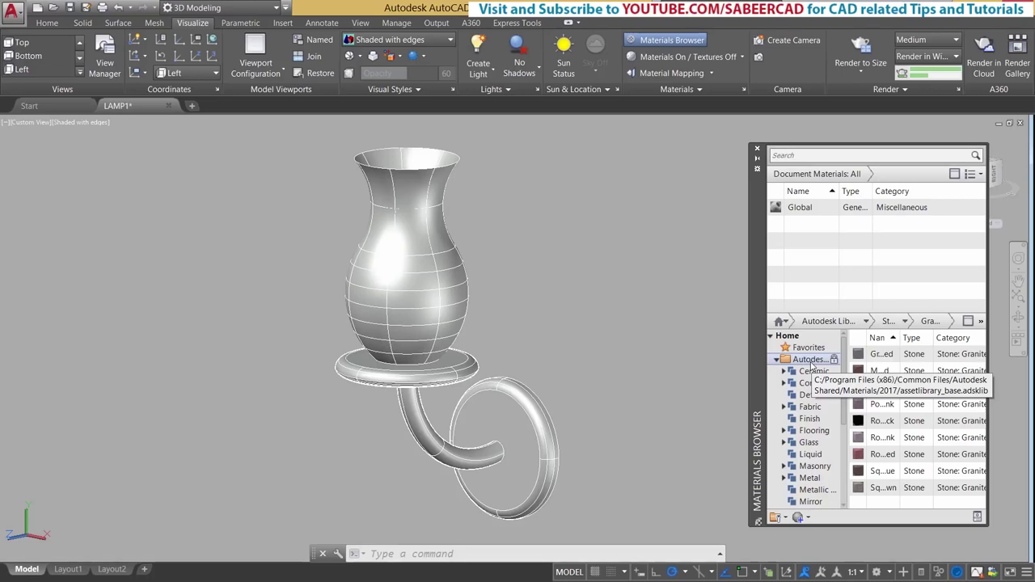
{"action": "left_click", "coordinate": [777, 360]}
{"action": "left_click", "coordinate": [777, 360]}
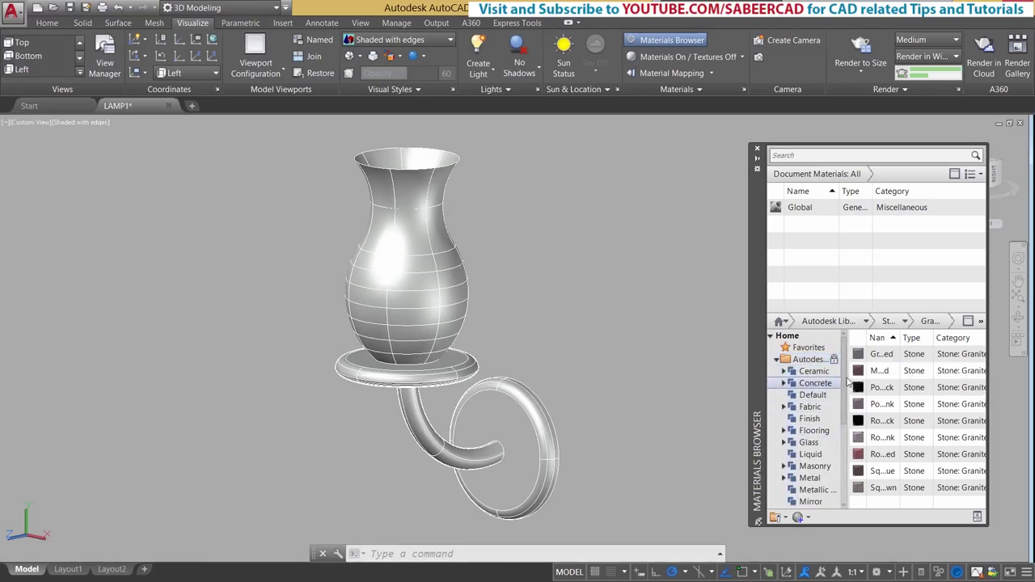
{"action": "left_click_drag", "start_coordinate": [848, 388], "coordinate": [847, 473]}
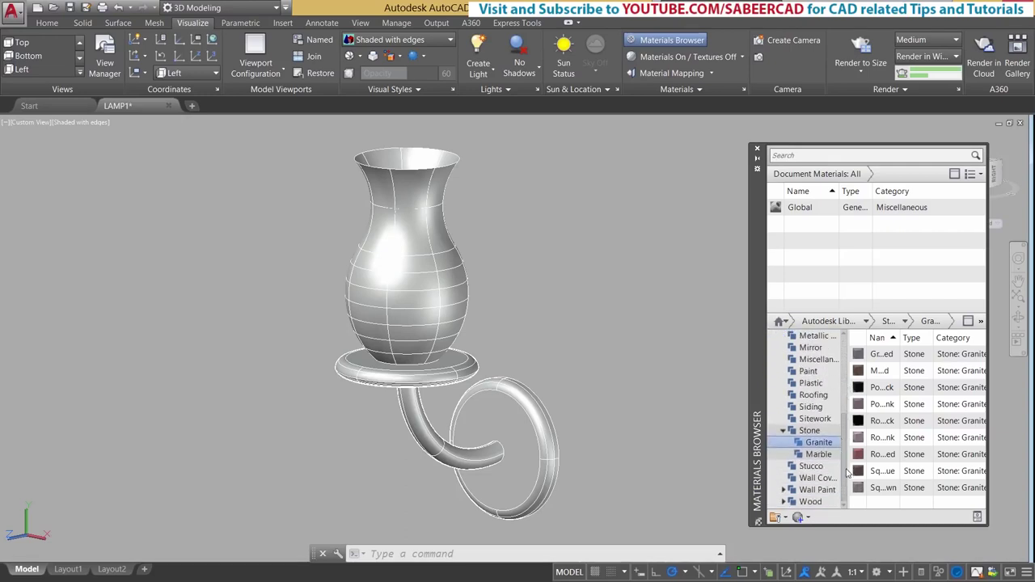
{"action": "left_click", "coordinate": [793, 433]}
{"action": "scroll", "coordinate": [787, 434], "scroll_direction": "up", "scroll_amount": 1}
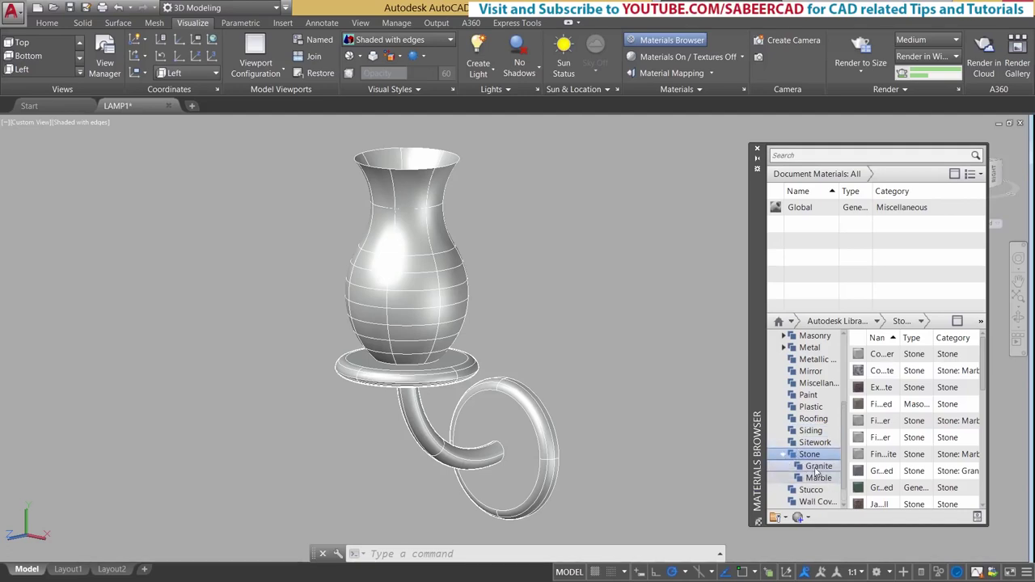
{"action": "left_click", "coordinate": [820, 468]}
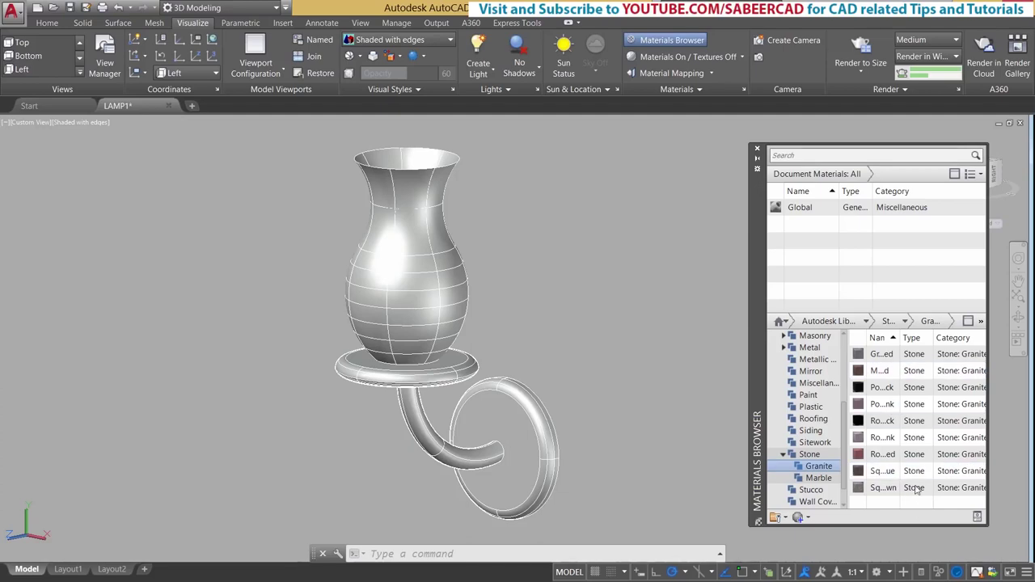
Set the library's material thumbnail size to 64 x 64 and look through the enlarged previews.
{"action": "left_click", "coordinate": [981, 322]}
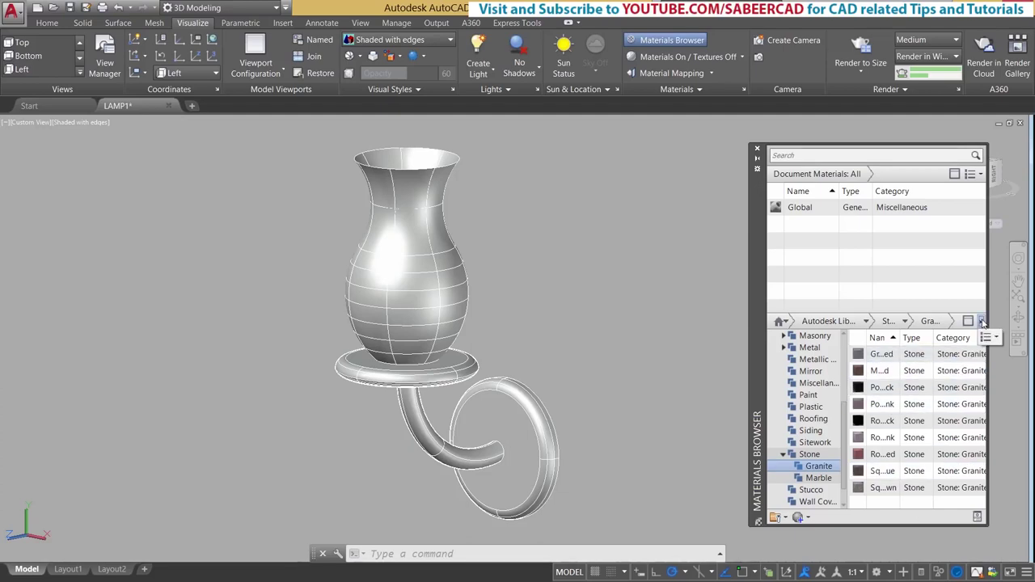
{"action": "left_click", "coordinate": [988, 337]}
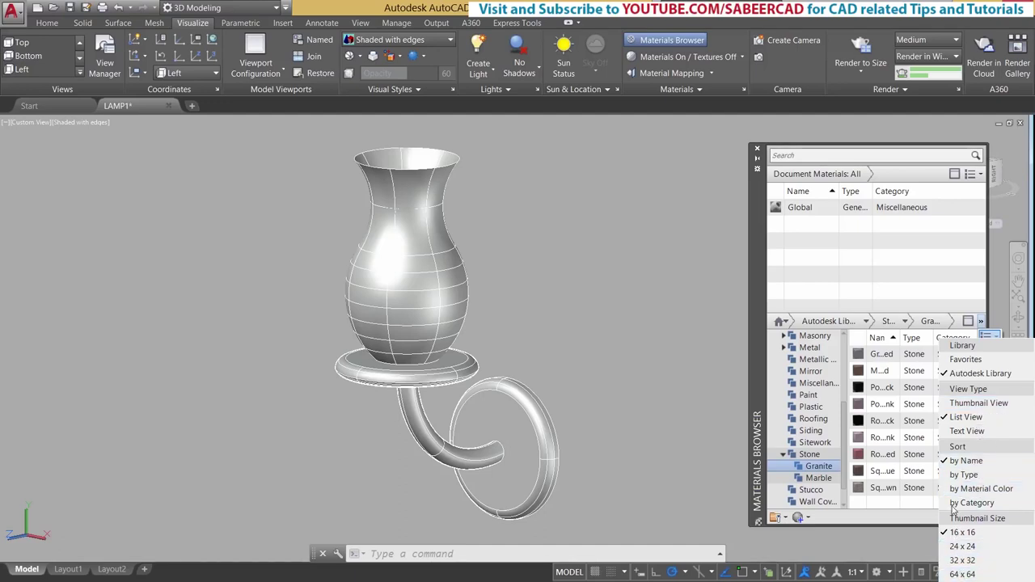
{"action": "left_click", "coordinate": [963, 574]}
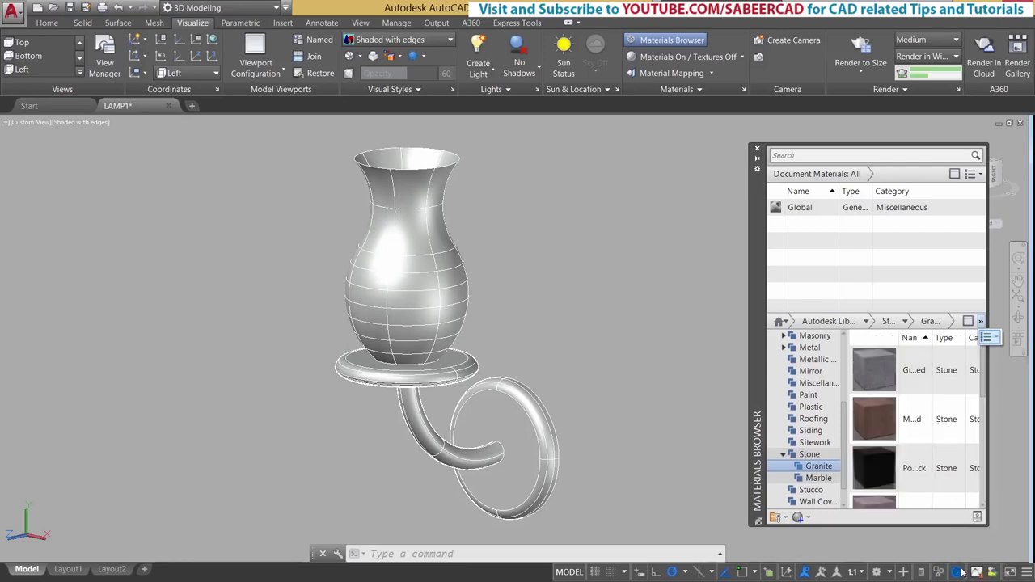
{"action": "scroll", "coordinate": [985, 368], "scroll_direction": "down", "scroll_amount": 3}
{"action": "scroll", "coordinate": [985, 367], "scroll_direction": "up", "scroll_amount": 3}
{"action": "scroll", "coordinate": [809, 421], "scroll_direction": "up", "scroll_amount": 4}
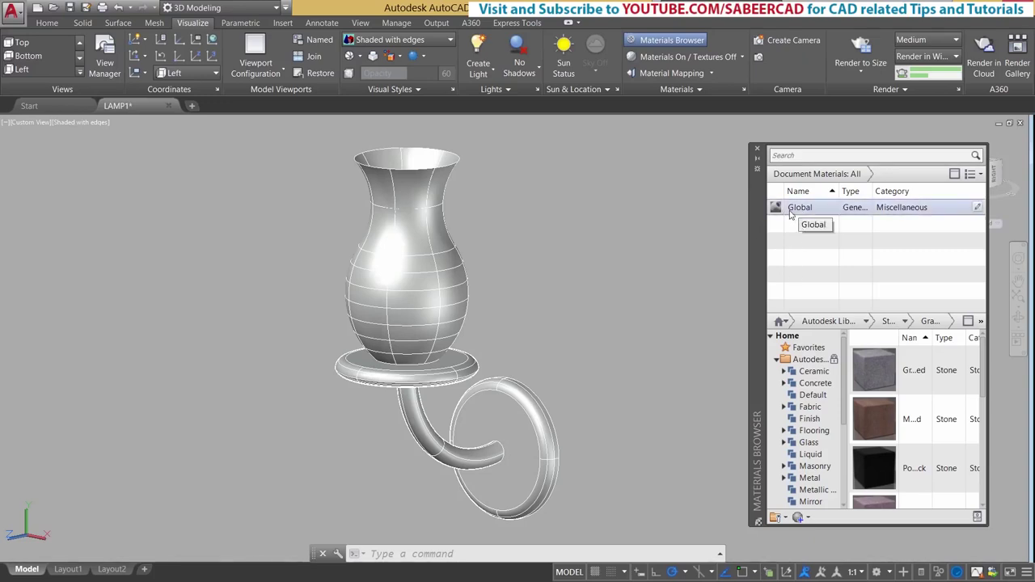
Duplicate the Global material and name the copy LAMP BULB.
{"action": "right_click", "coordinate": [790, 213]}
{"action": "left_click", "coordinate": [824, 266]}
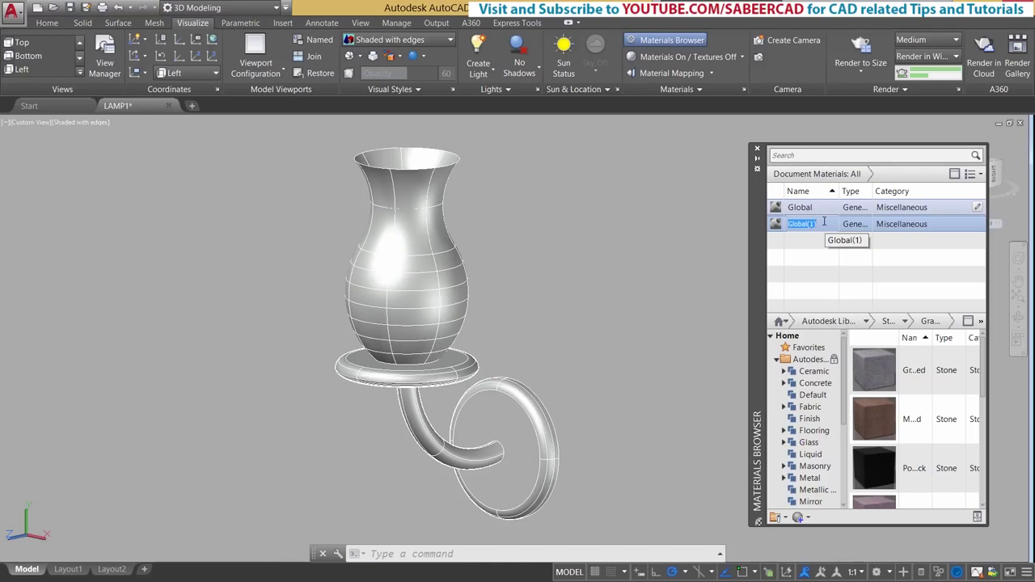
{"action": "type", "text": "LAMP"}
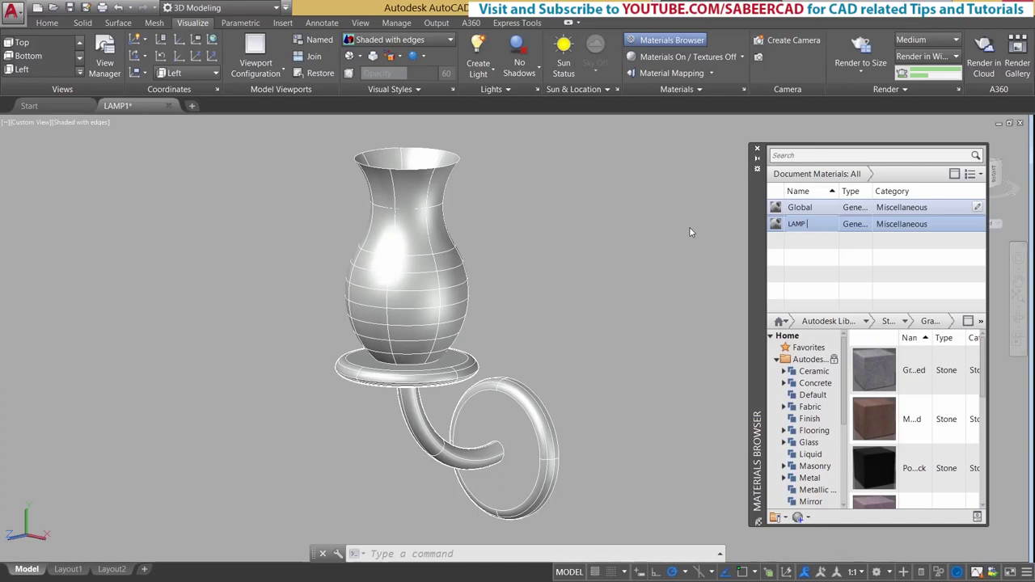
{"action": "key", "text": "Return"}
{"action": "type", "text": "BULB"}
{"action": "key", "text": "Return"}
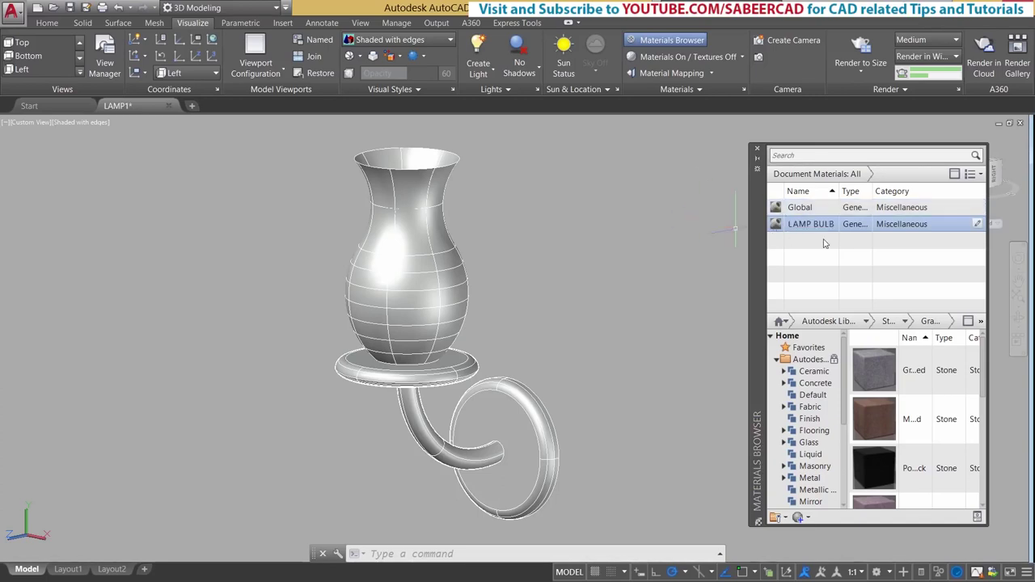
Give the LAMP BULB material its own light orange colour, RGB 247,186,136, instead of the object's colour.
{"action": "double_click", "coordinate": [813, 224]}
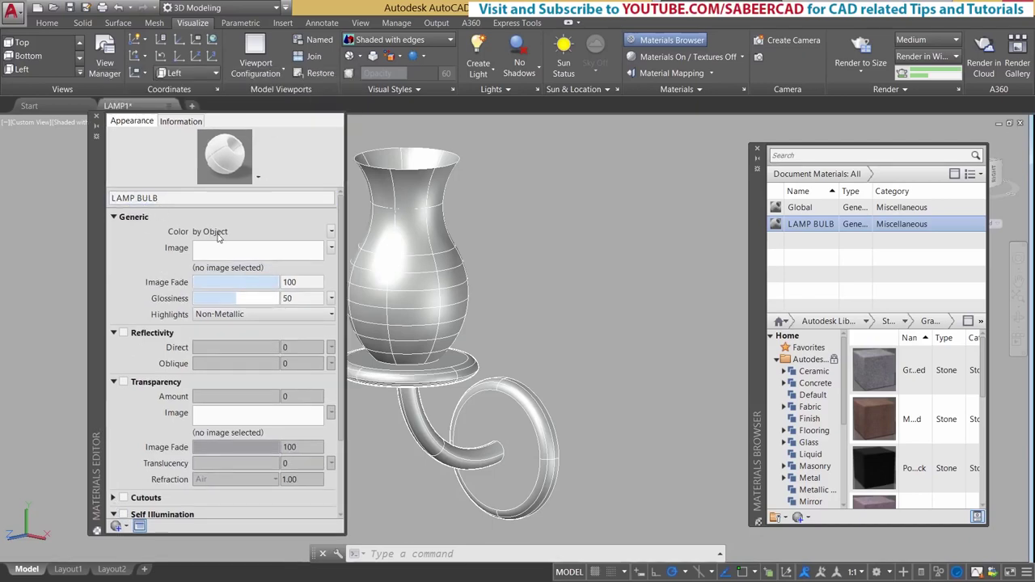
{"action": "left_click", "coordinate": [330, 232]}
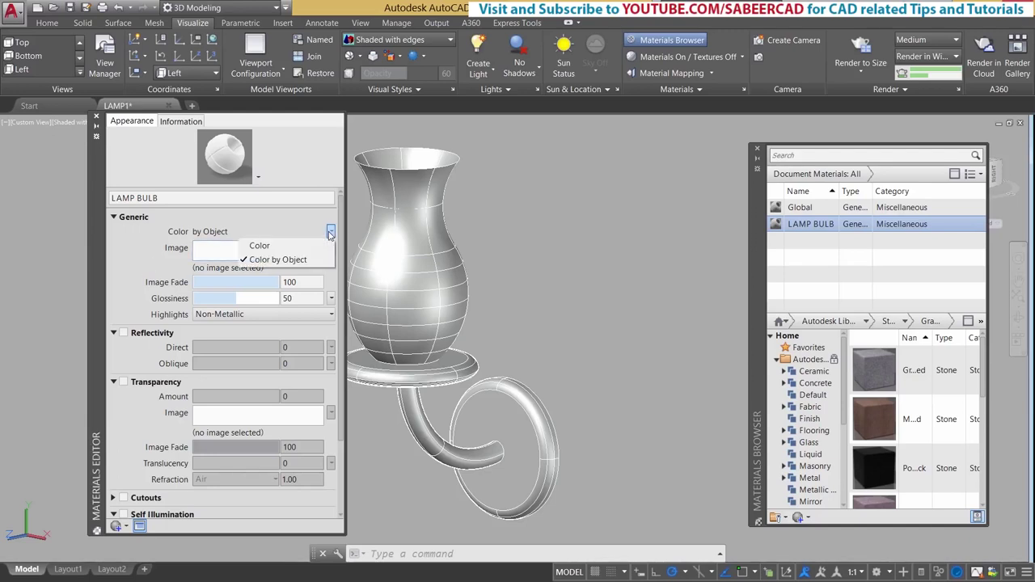
{"action": "left_click", "coordinate": [272, 247]}
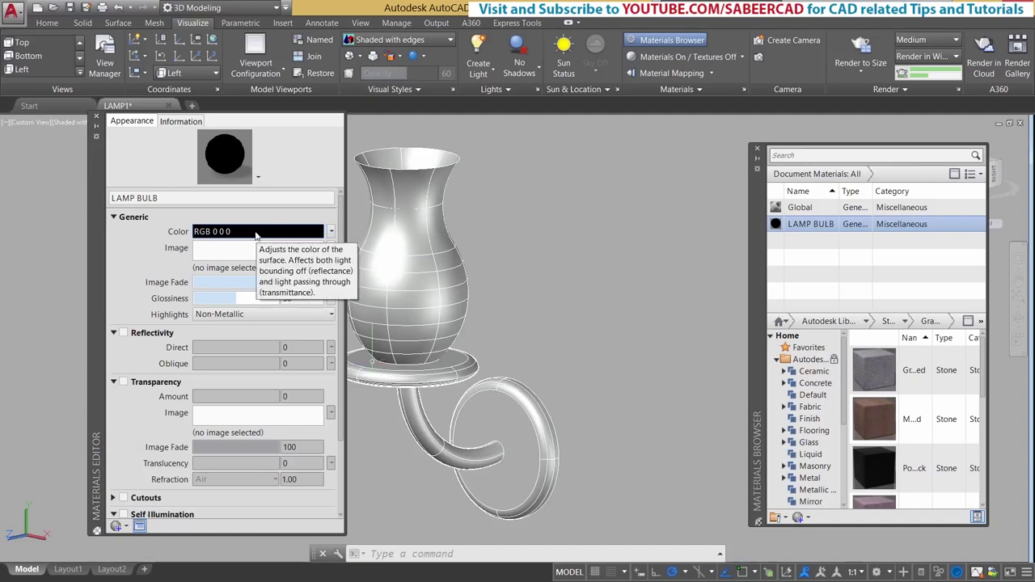
{"action": "left_click", "coordinate": [255, 232]}
{"action": "left_click", "coordinate": [441, 260]}
{"action": "left_click_drag", "start_coordinate": [595, 308], "coordinate": [585, 283]}
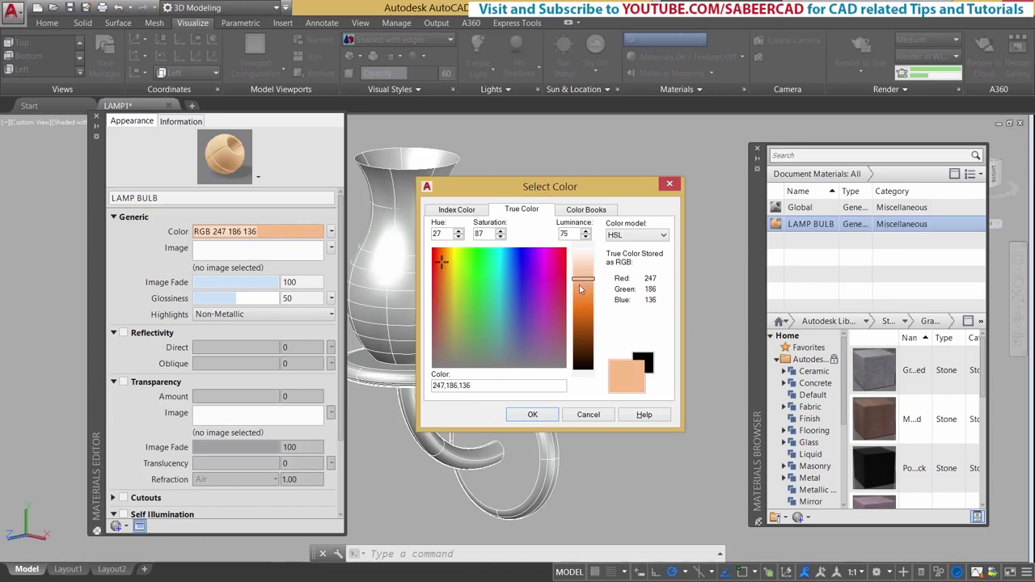
{"action": "key", "text": "Return"}
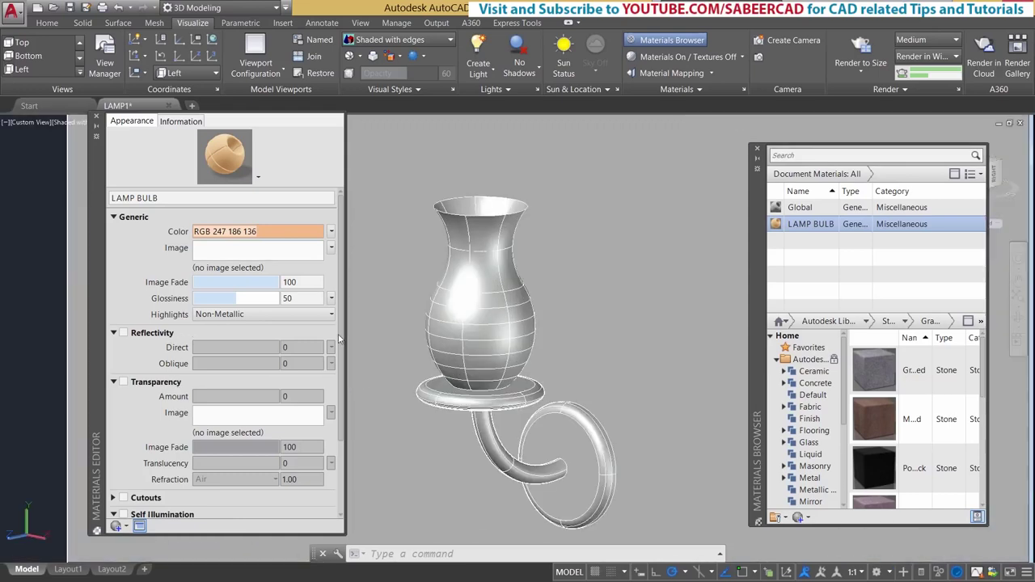
Enable self illumination for LAMP BULB with Lamp Shade Interior luminance and Incandescent Bulb colour temperature.
{"action": "left_click_drag", "start_coordinate": [339, 340], "coordinate": [338, 440]}
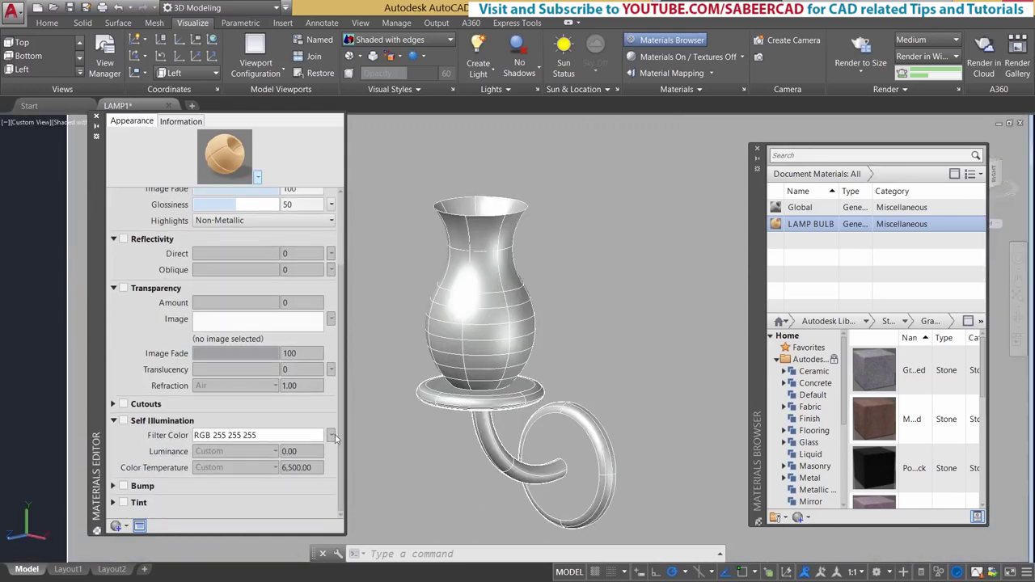
{"action": "left_click", "coordinate": [124, 421]}
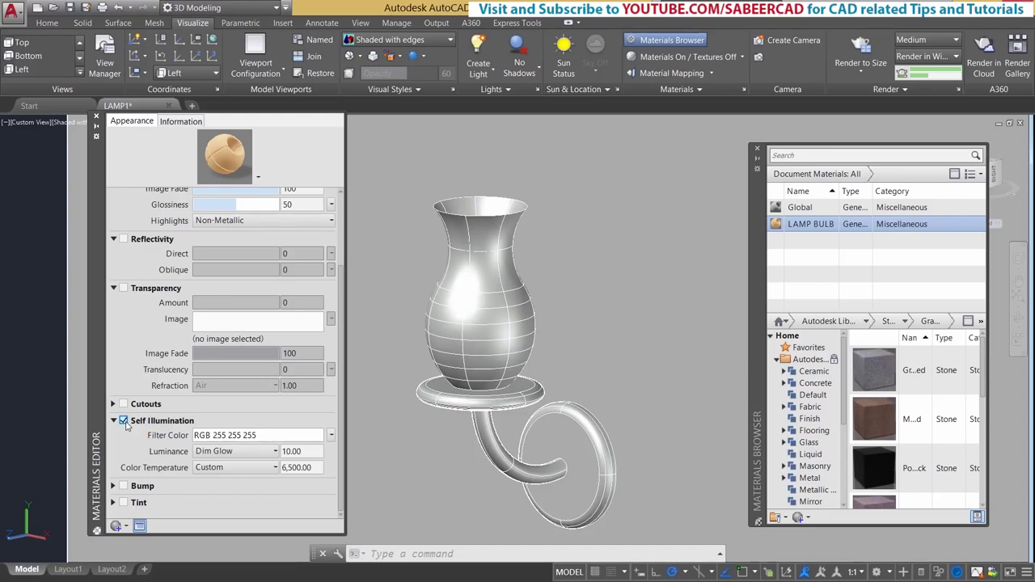
{"action": "left_click", "coordinate": [257, 452]}
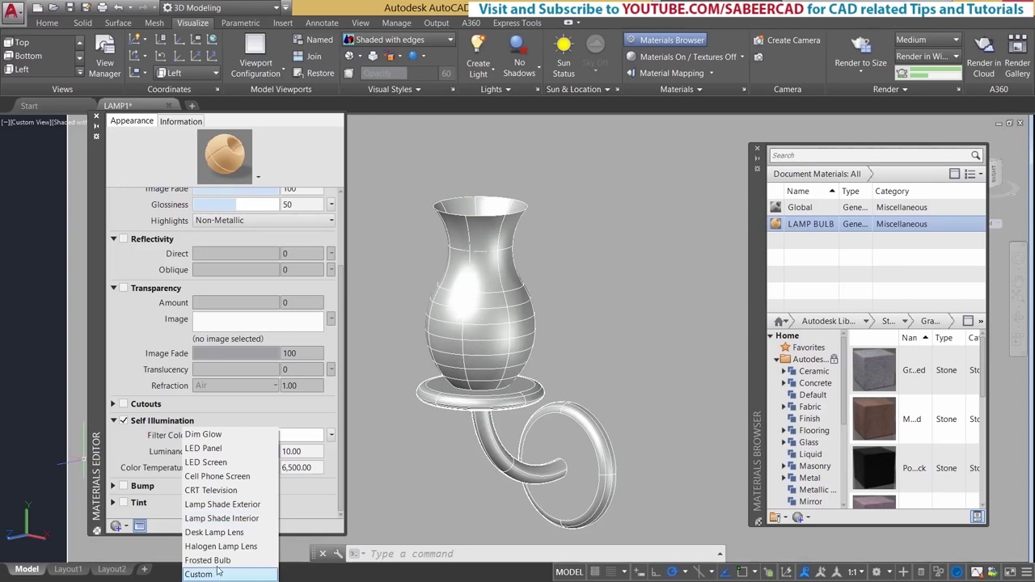
{"action": "left_click", "coordinate": [242, 519]}
{"action": "left_click", "coordinate": [241, 469]}
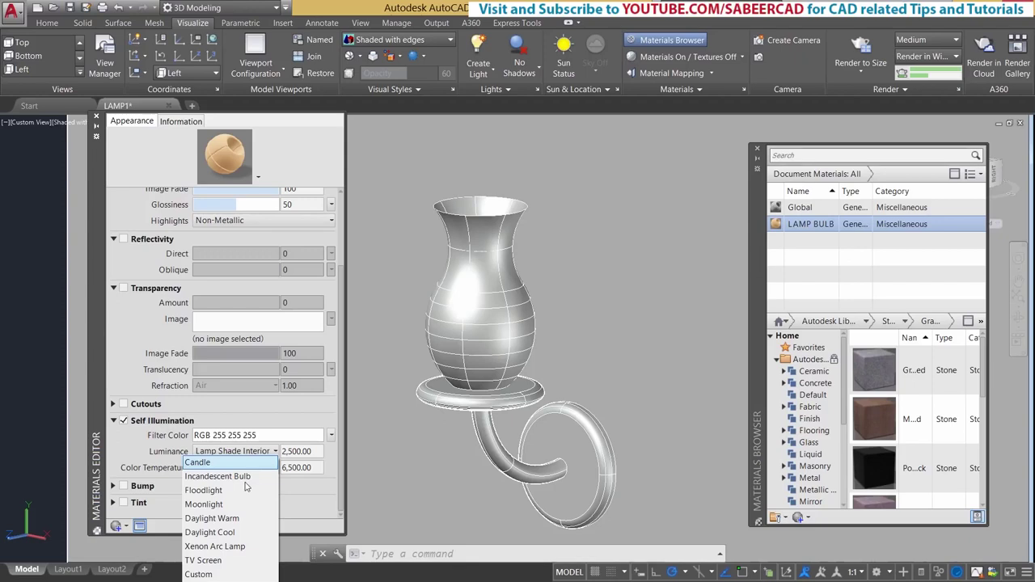
{"action": "left_click", "coordinate": [247, 476]}
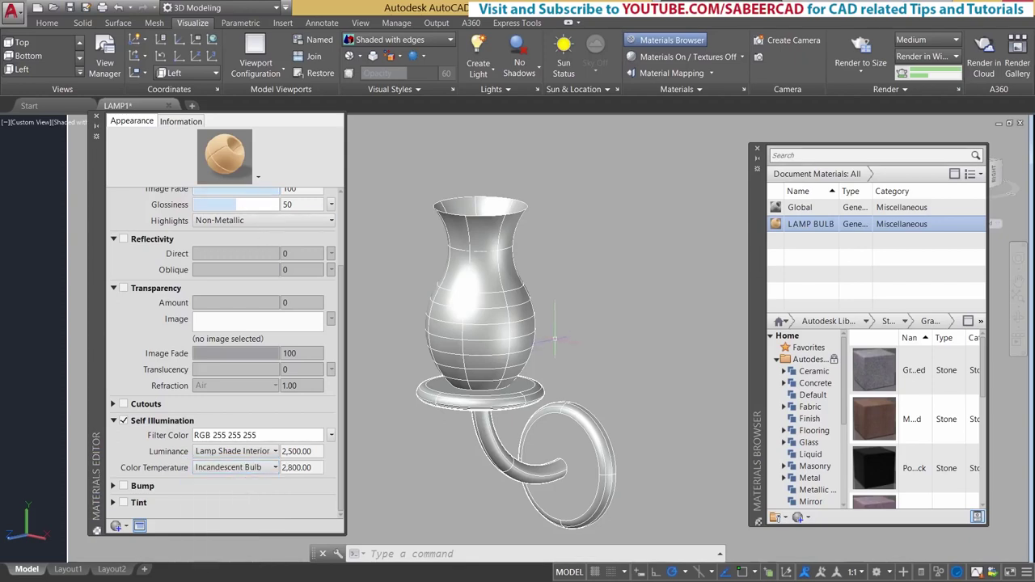
Assign the LAMP BULB material to the vase and close the material's editor.
{"action": "left_click", "coordinate": [463, 298]}
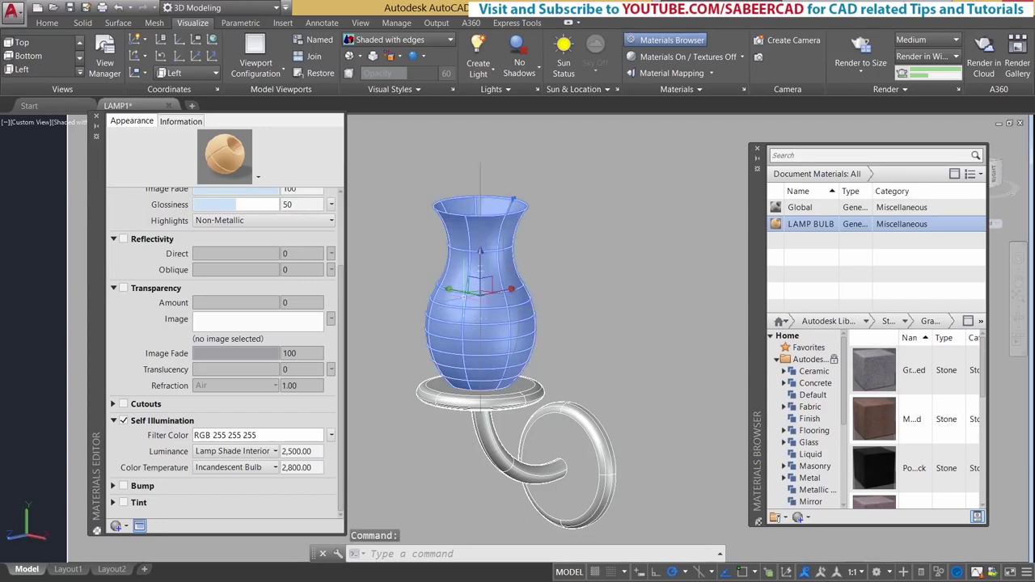
{"action": "right_click", "coordinate": [803, 229]}
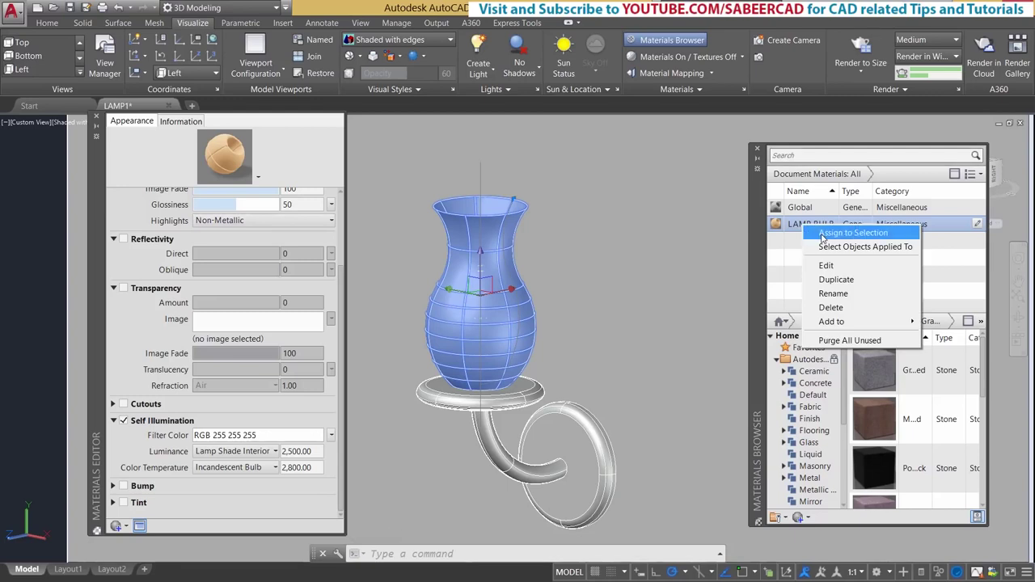
{"action": "left_click", "coordinate": [823, 234]}
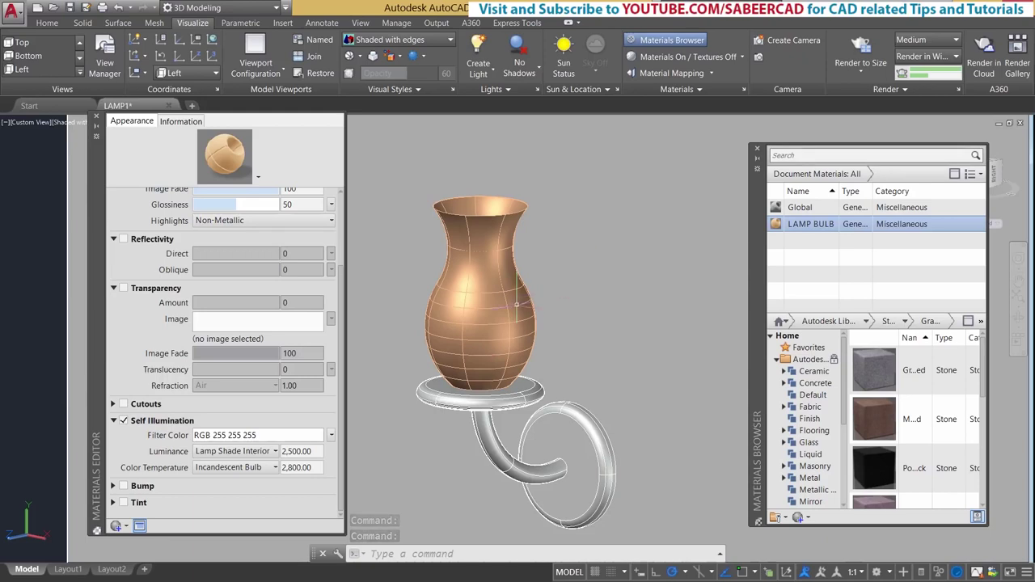
{"action": "left_click", "coordinate": [95, 117]}
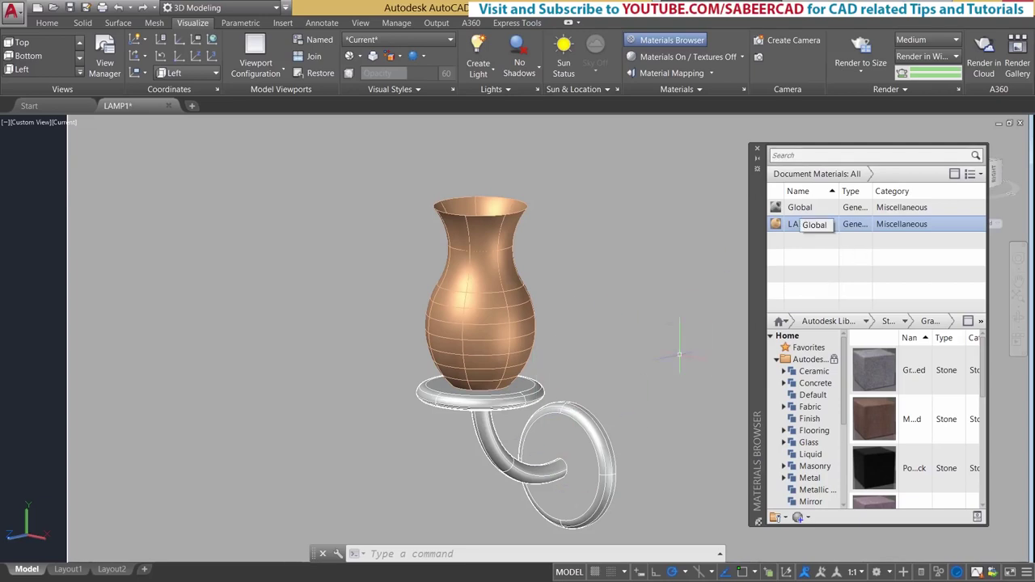
Duplicate the Global material as LAMP SHADE and open the copy for editing.
{"action": "right_click", "coordinate": [789, 212]}
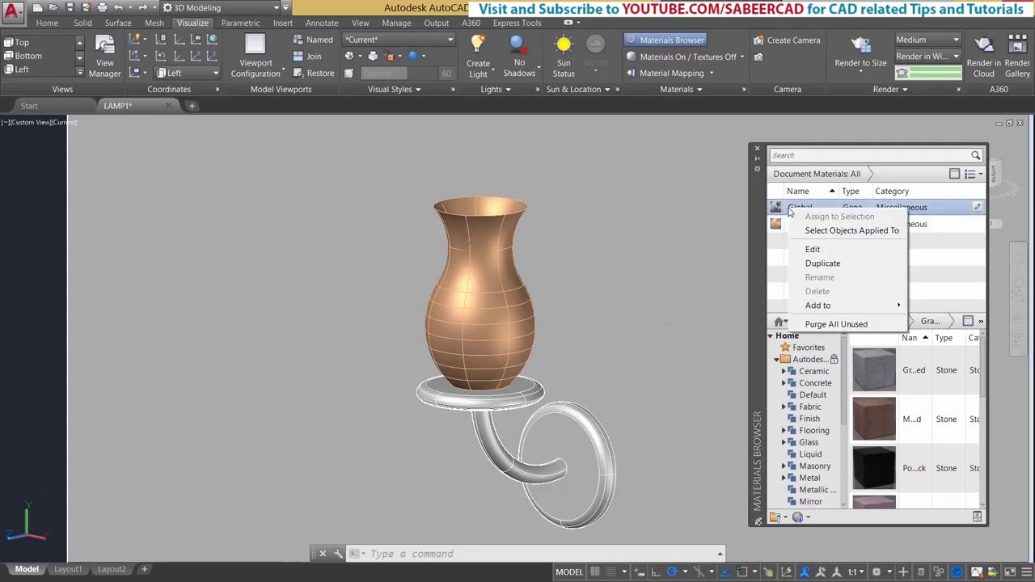
{"action": "left_click", "coordinate": [828, 264]}
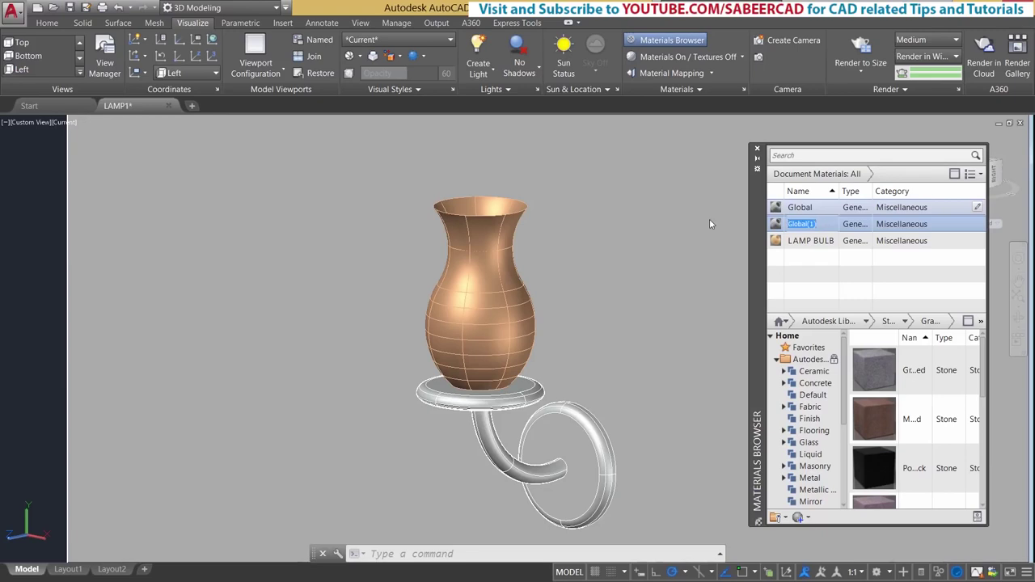
{"action": "type", "text": "LAMP SHADE"}
{"action": "key", "text": "Return"}
{"action": "double_click", "coordinate": [831, 240]}
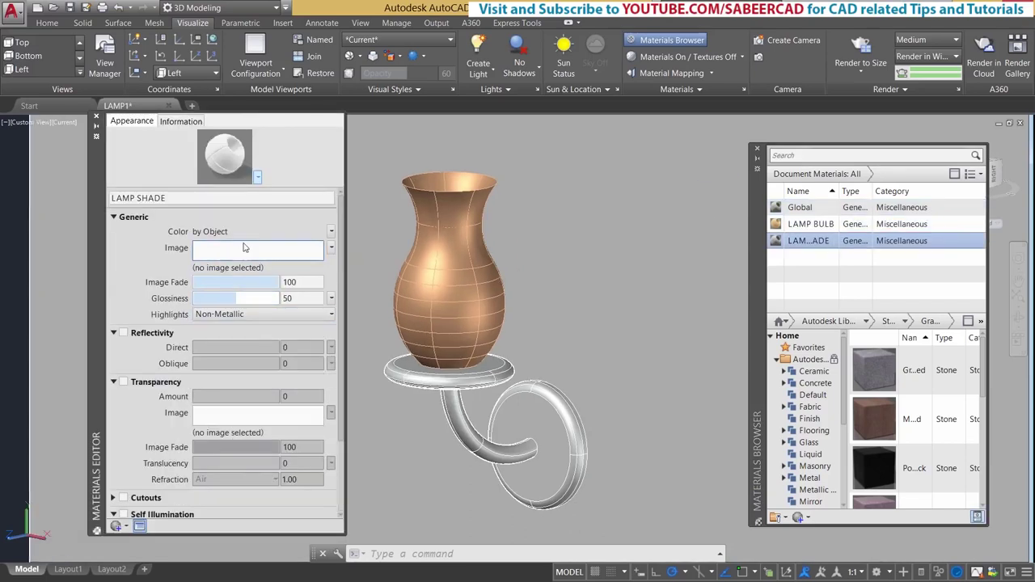
Give the LAMP SHADE material its own pale pink colour, RGB 251,222,208, and enable its reflectivity.
{"action": "left_click", "coordinate": [332, 232]}
{"action": "left_click", "coordinate": [262, 240]}
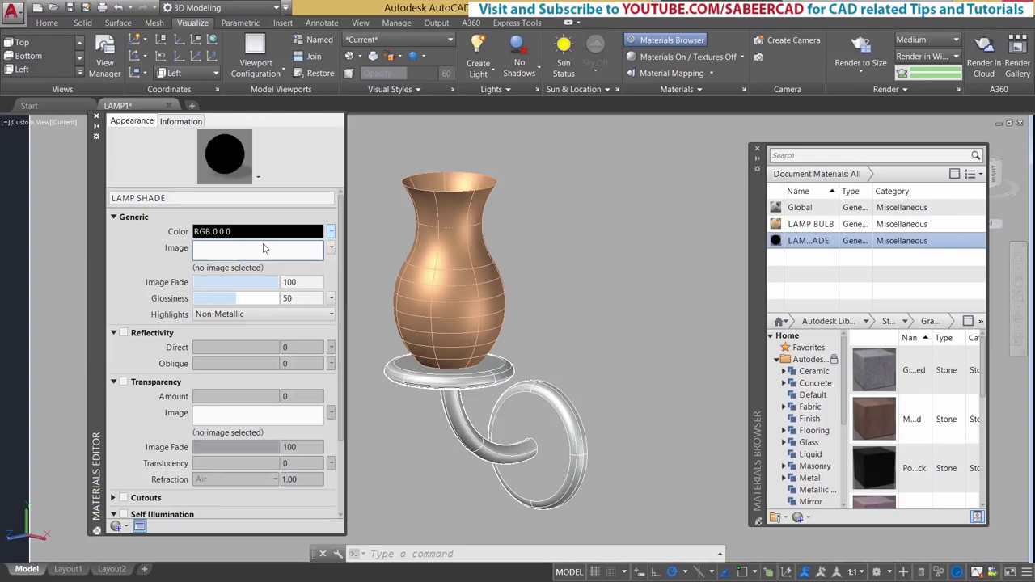
{"action": "left_click", "coordinate": [264, 239]}
{"action": "left_click_drag", "start_coordinate": [583, 268], "coordinate": [584, 260]}
{"action": "left_click", "coordinate": [533, 414]}
{"action": "left_click", "coordinate": [123, 333]}
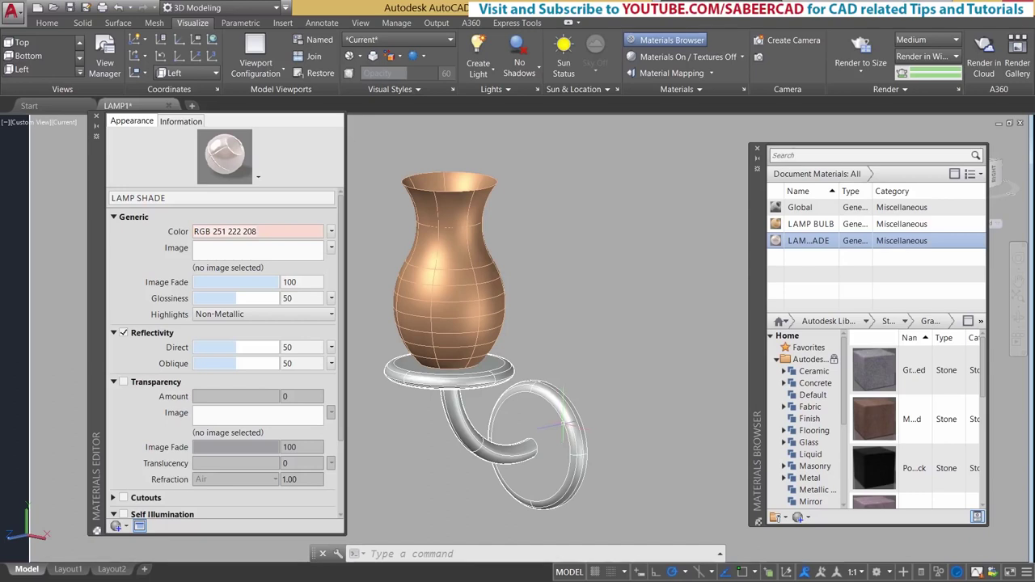
Assign the LAMP SHADE material to the lamp's bracket, including its plate and wall disc, and clear the selection.
{"action": "left_click", "coordinate": [560, 430]}
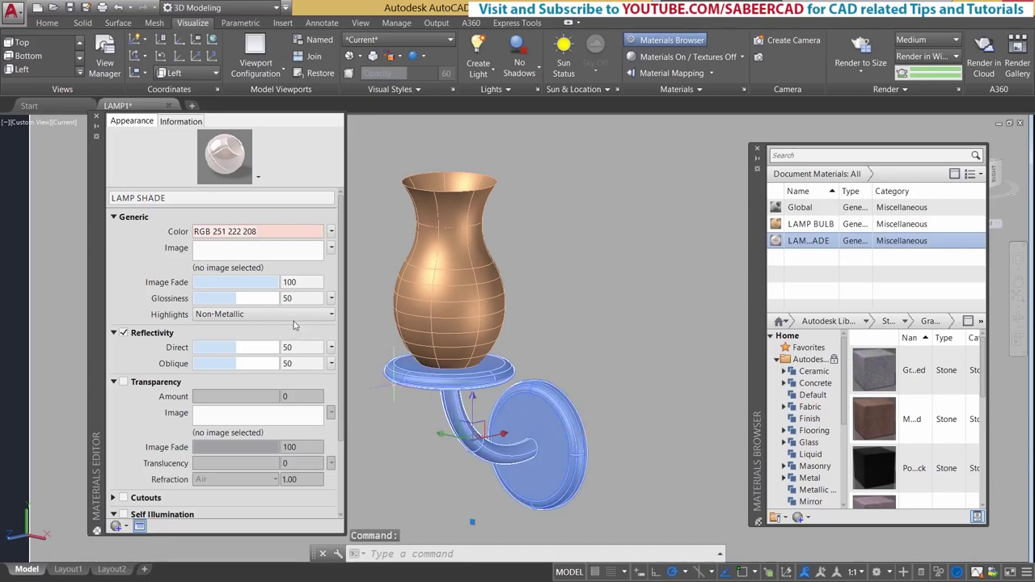
{"action": "right_click", "coordinate": [800, 242]}
{"action": "left_click", "coordinate": [819, 254]}
{"action": "key", "text": "Escape"}
{"action": "key", "text": "Escape"}
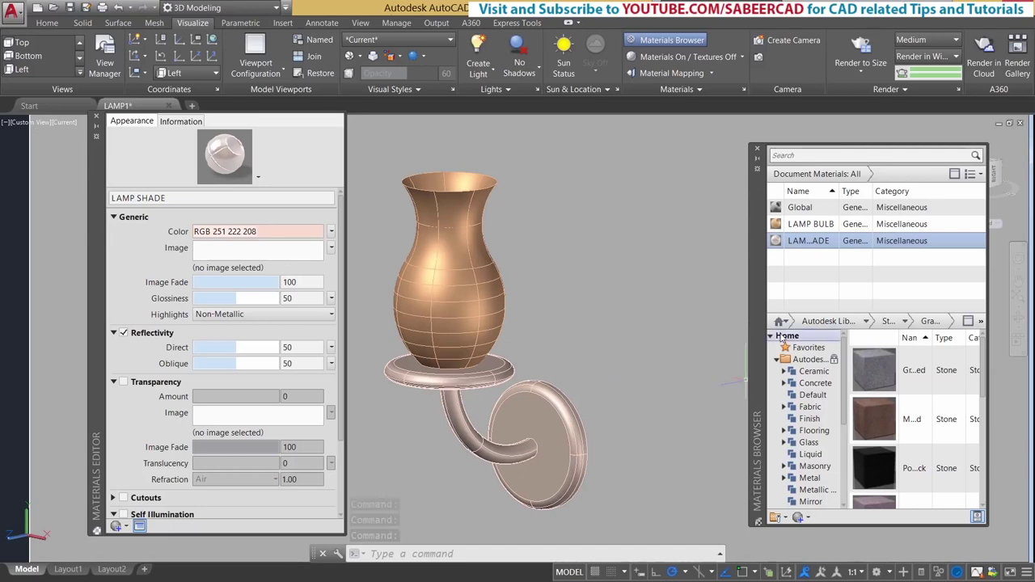
Duplicate the Global material and name the copy WALLS.
{"action": "right_click", "coordinate": [805, 210]}
{"action": "left_click", "coordinate": [803, 209]}
{"action": "right_click", "coordinate": [802, 211]}
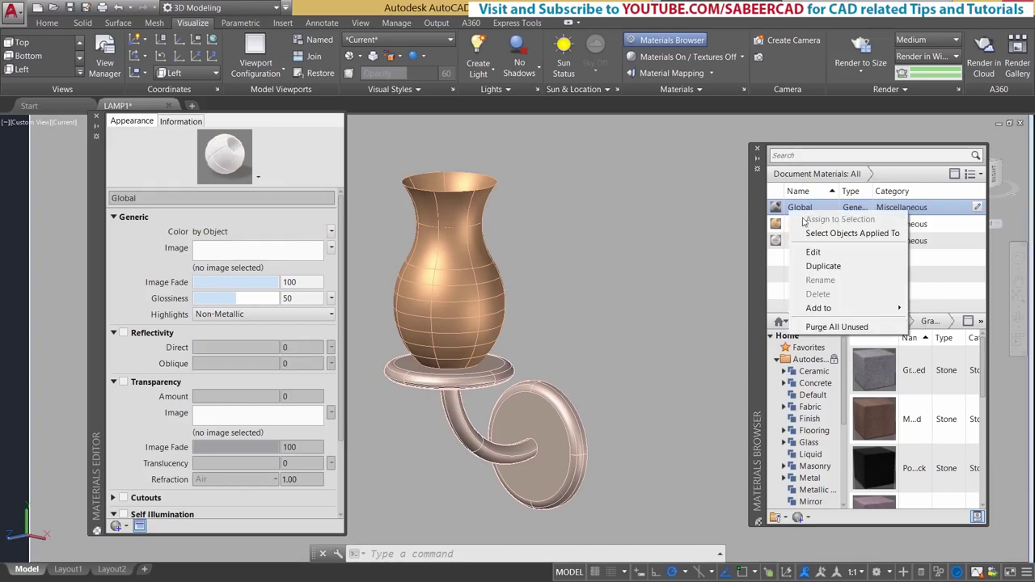
{"action": "left_click", "coordinate": [829, 266]}
{"action": "type", "text": "WALLS"}
{"action": "key", "text": "Return"}
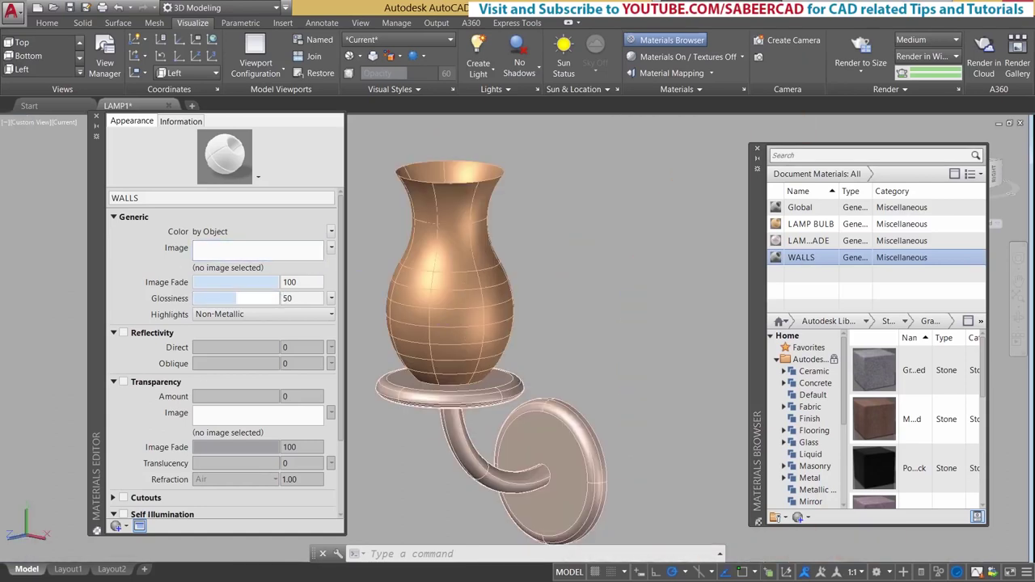
Give the WALLS material its own orange-brown colour, RGB 234,140,102, instead of the object's colour.
{"action": "left_click", "coordinate": [331, 232]}
{"action": "left_click", "coordinate": [262, 246]}
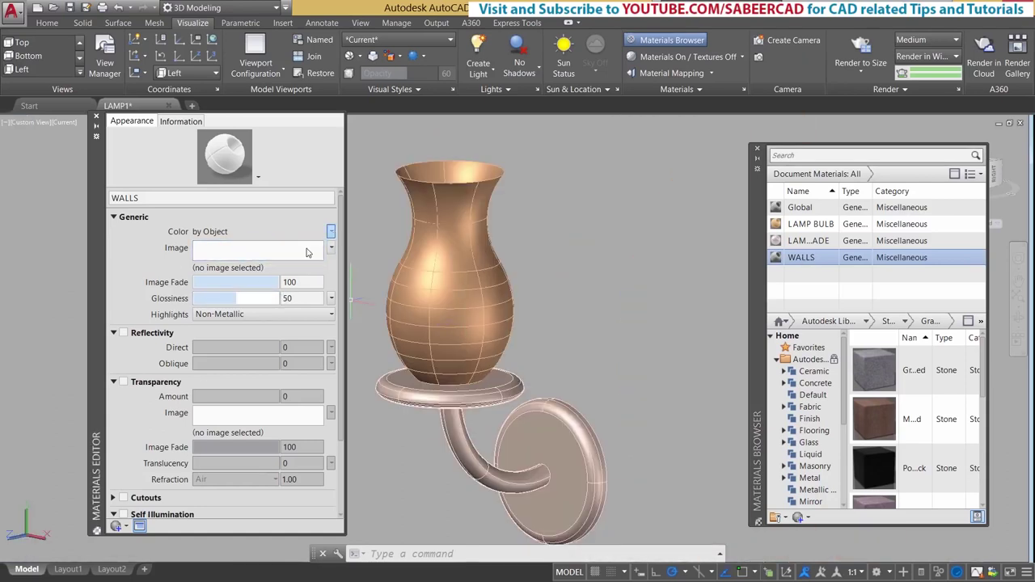
{"action": "left_click", "coordinate": [260, 233]}
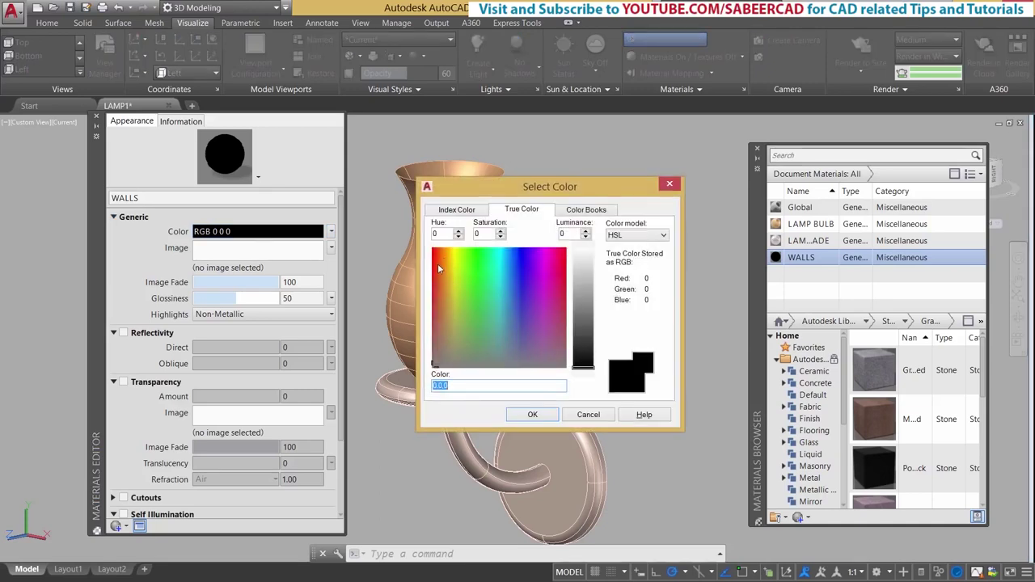
{"action": "left_click", "coordinate": [437, 274]}
{"action": "left_click", "coordinate": [577, 298]}
{"action": "left_click_drag", "start_coordinate": [577, 296], "coordinate": [577, 290]}
{"action": "left_click", "coordinate": [533, 415]}
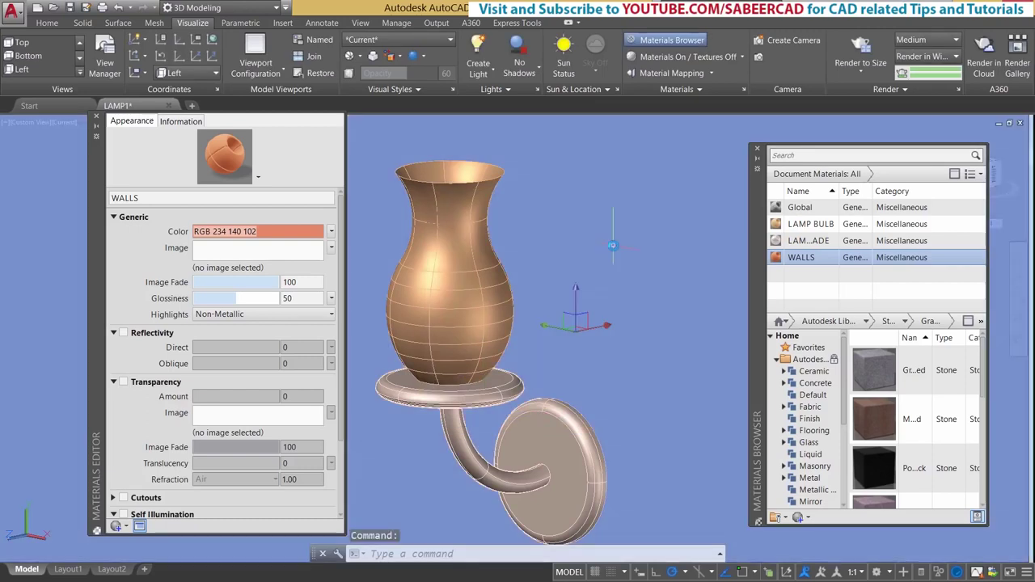
Assign the WALLS material to the wall behind the lamp and close the materials editor and browser.
{"action": "right_click", "coordinate": [815, 259]}
{"action": "left_click", "coordinate": [828, 266]}
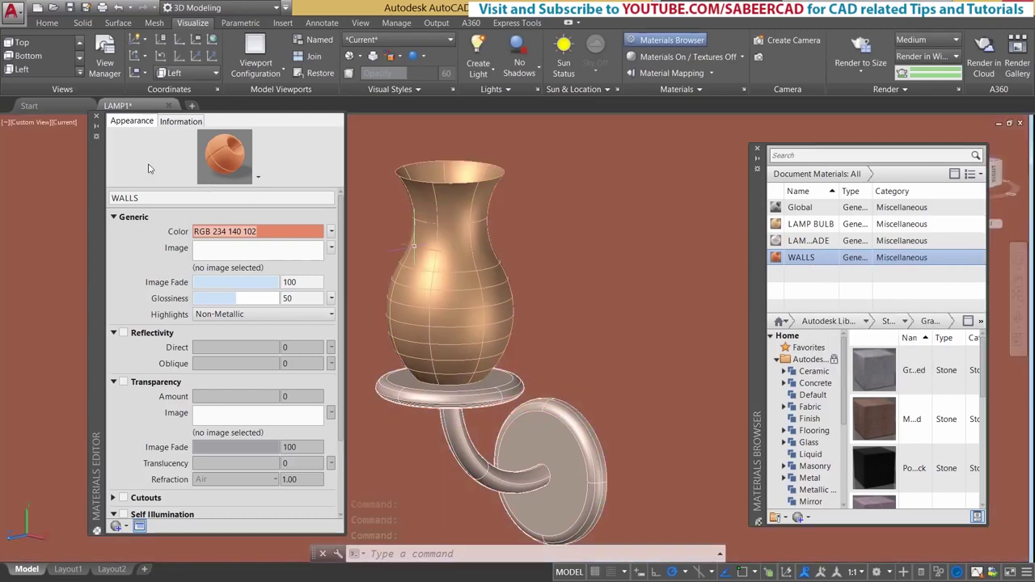
{"action": "left_click", "coordinate": [95, 118]}
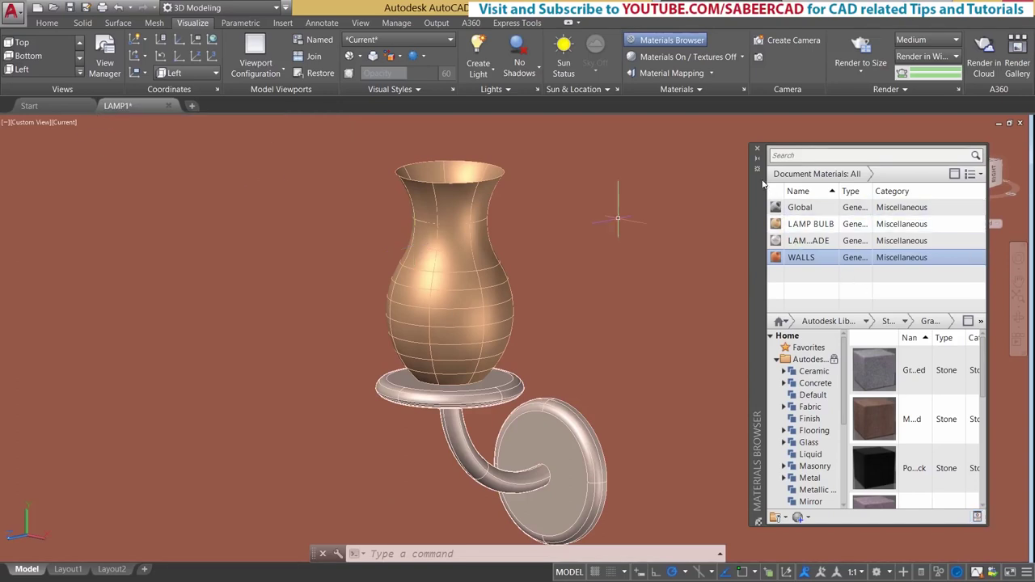
{"action": "left_click", "coordinate": [759, 150]}
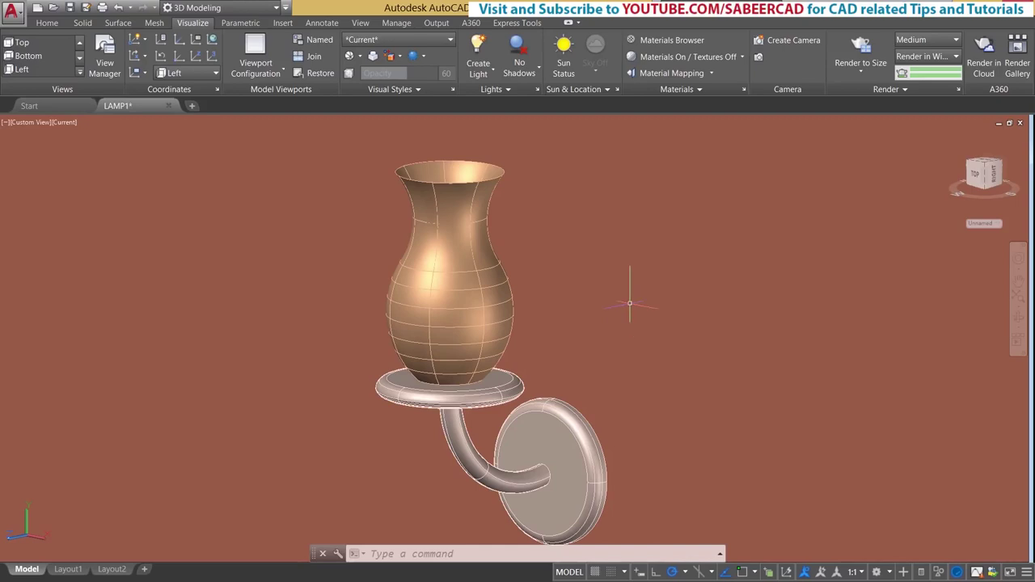
Render the lamp scene with full shadows and the High render preset, and maximize the render window.
{"action": "left_click", "coordinate": [521, 68]}
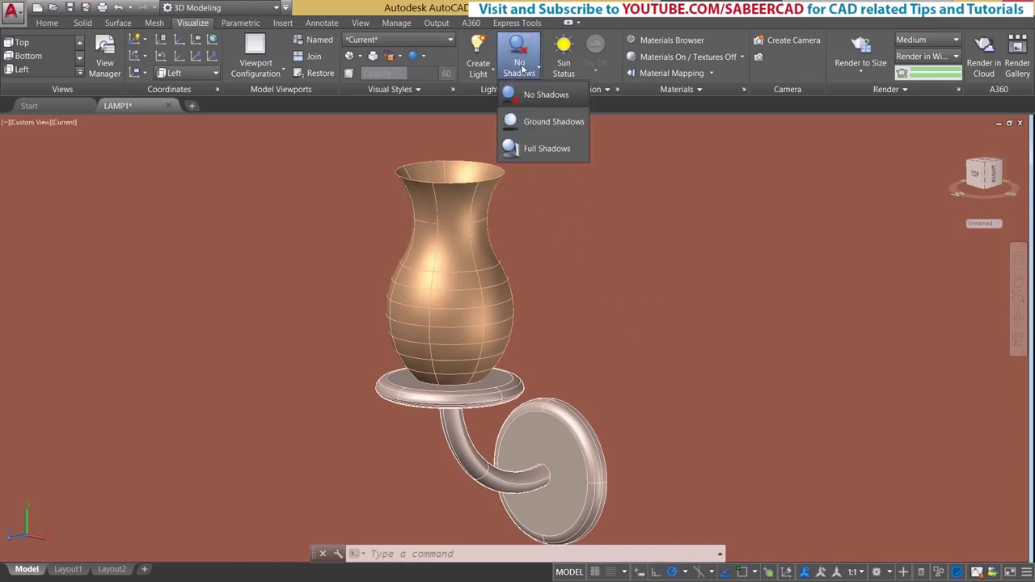
{"action": "left_click", "coordinate": [546, 148]}
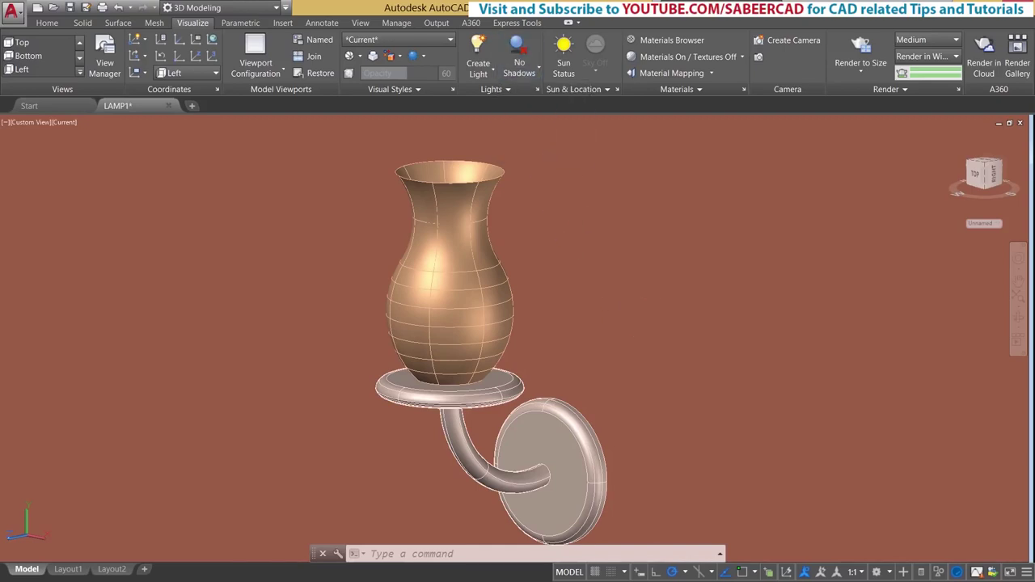
{"action": "left_click", "coordinate": [861, 73]}
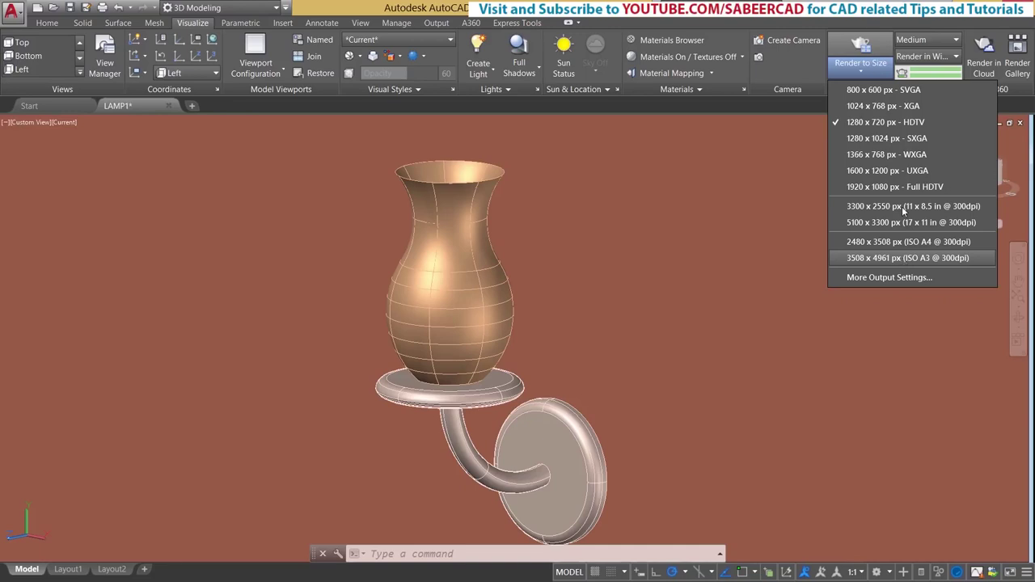
{"action": "left_click", "coordinate": [920, 40]}
{"action": "left_click", "coordinate": [923, 41]}
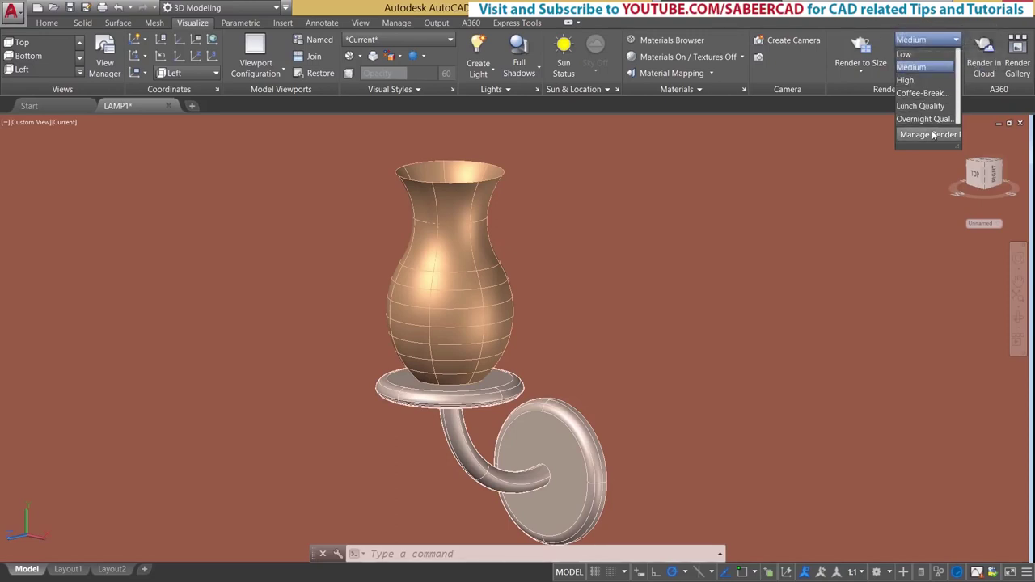
{"action": "left_click", "coordinate": [909, 81]}
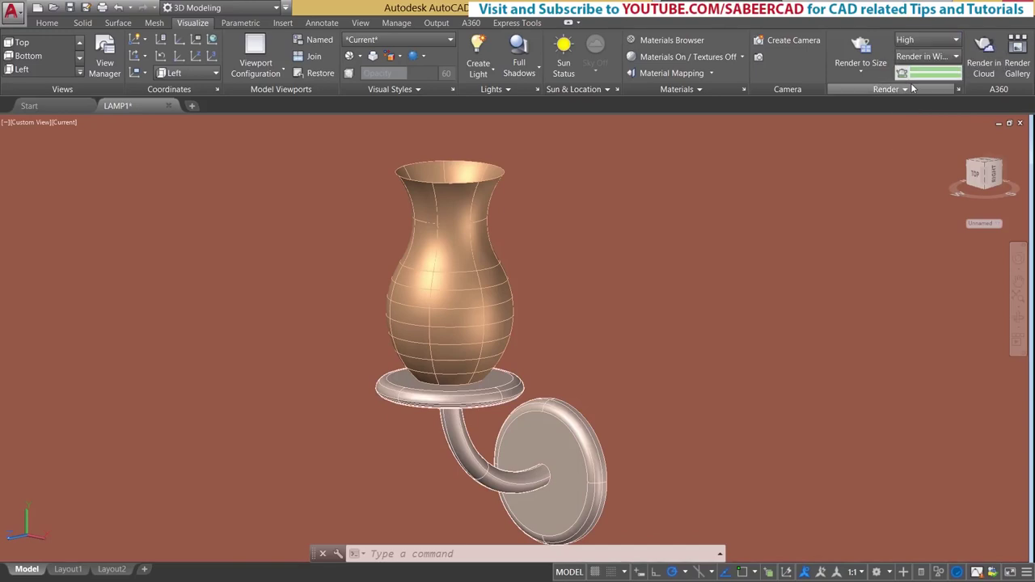
{"action": "left_click", "coordinate": [861, 47]}
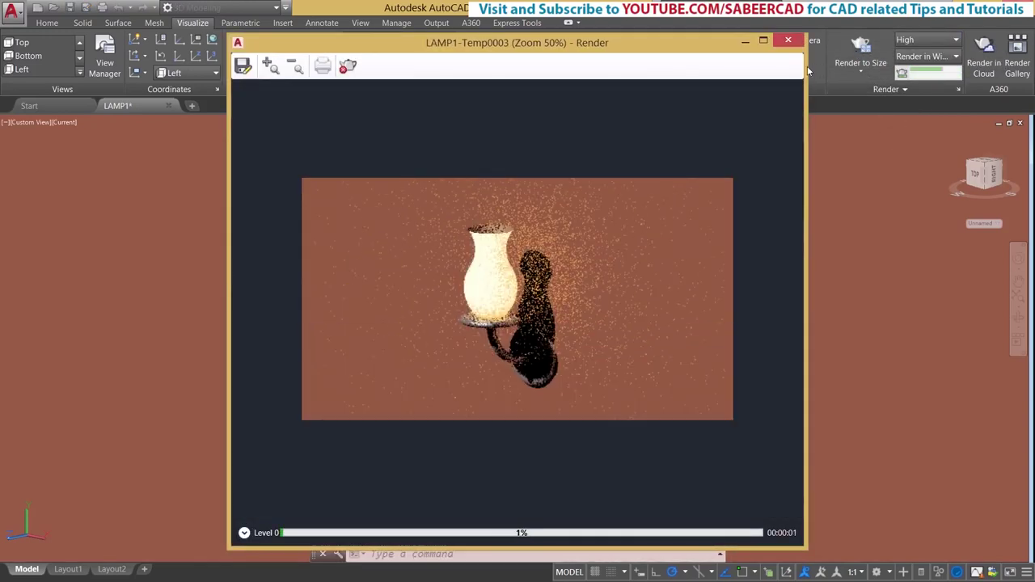
{"action": "left_click", "coordinate": [763, 40]}
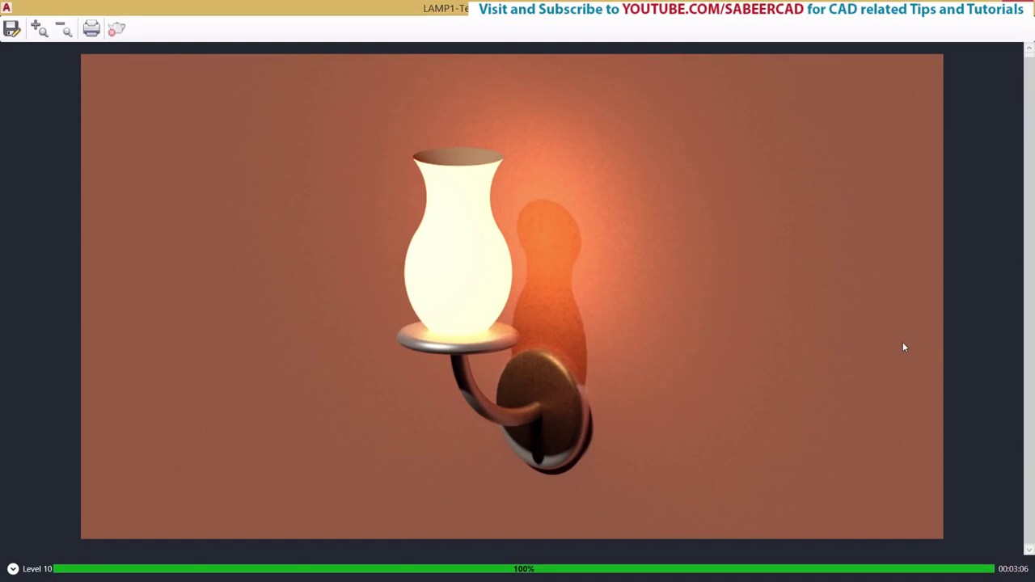
Save the finished render to the Desktop as a JPEG image named LAMP, with the quality raised to best.
{"action": "left_click", "coordinate": [12, 28]}
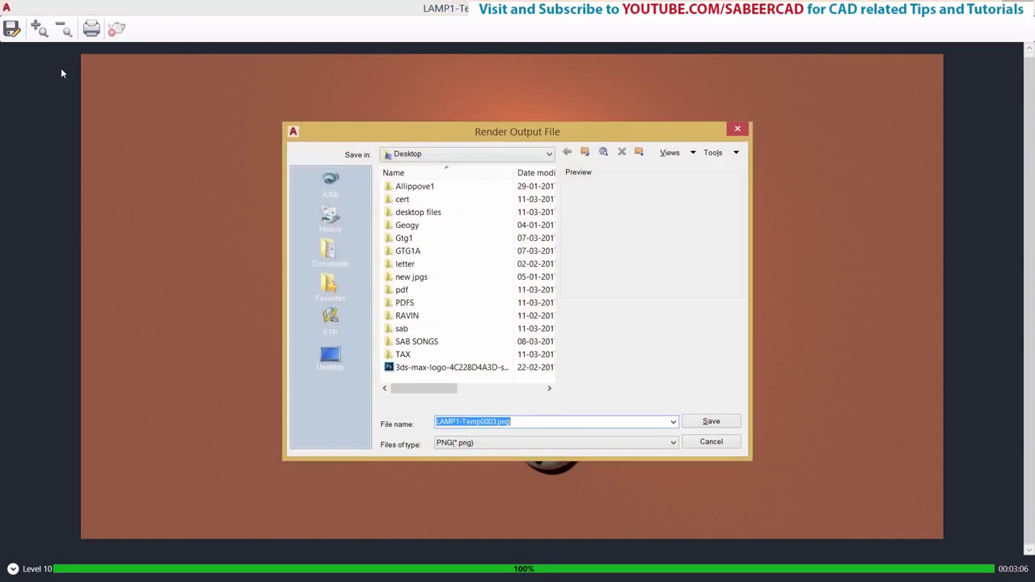
{"action": "left_click", "coordinate": [558, 444]}
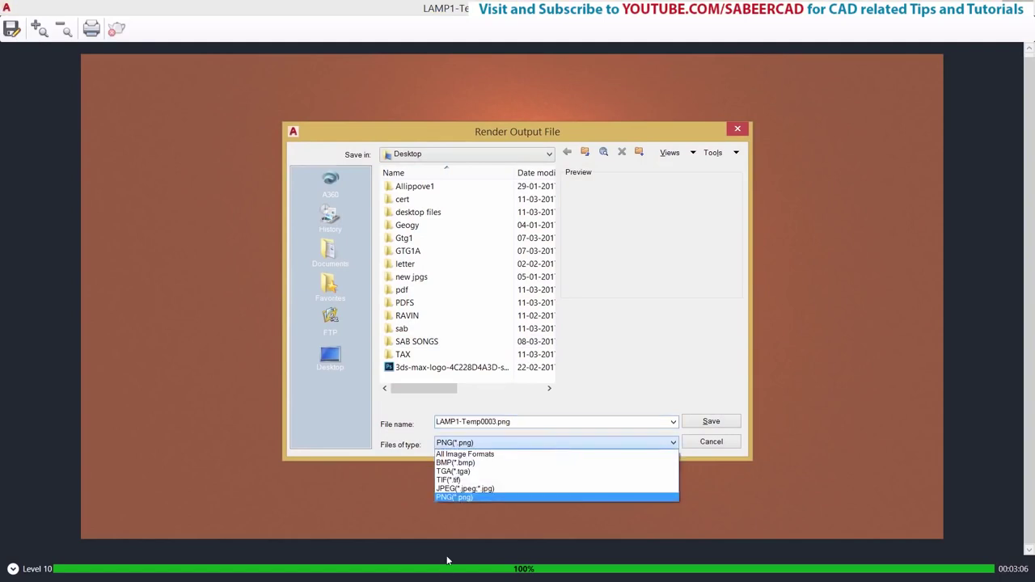
{"action": "left_click", "coordinate": [448, 489]}
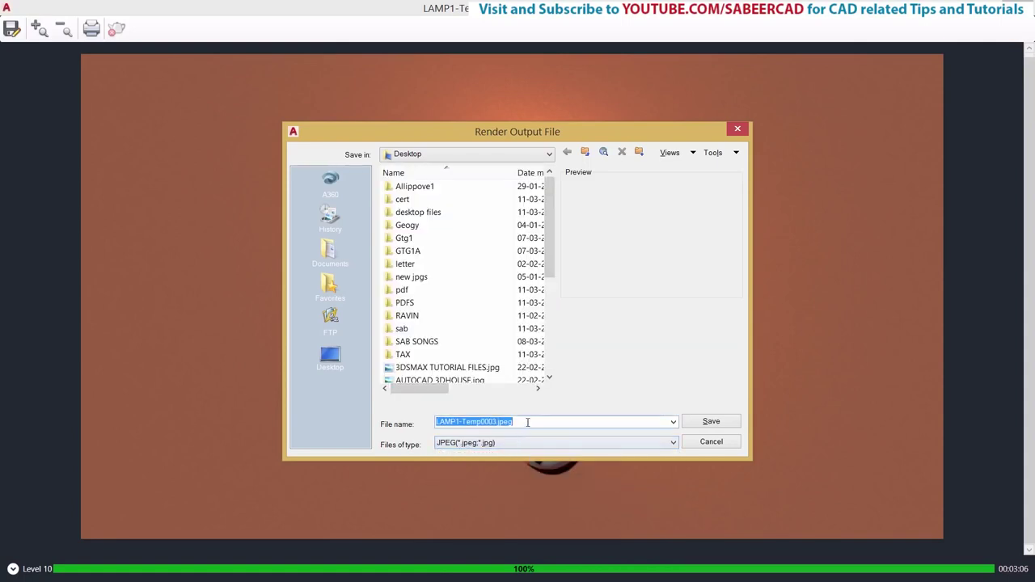
{"action": "key", "text": "BackSpace"}
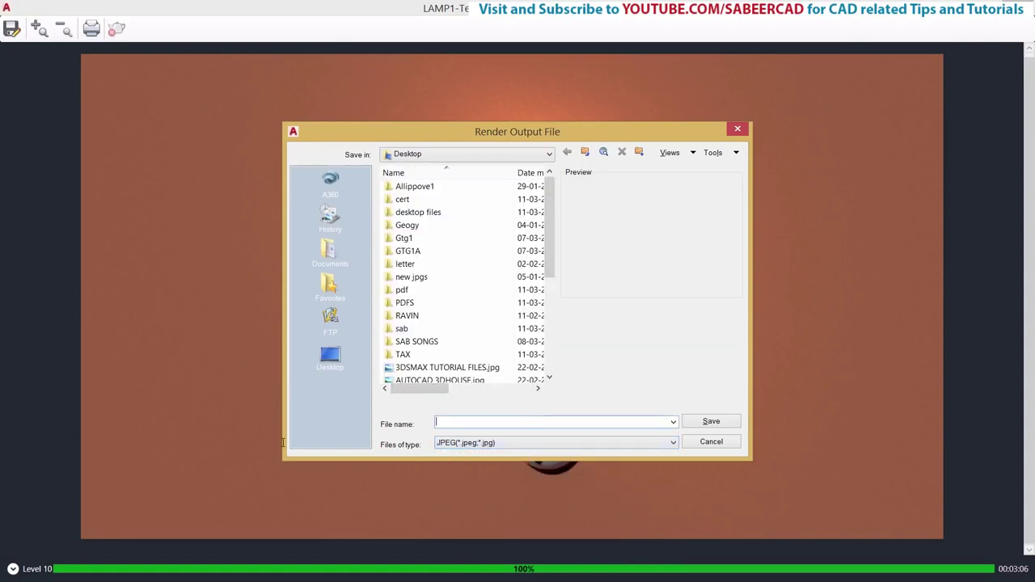
{"action": "type", "text": "LAMP"}
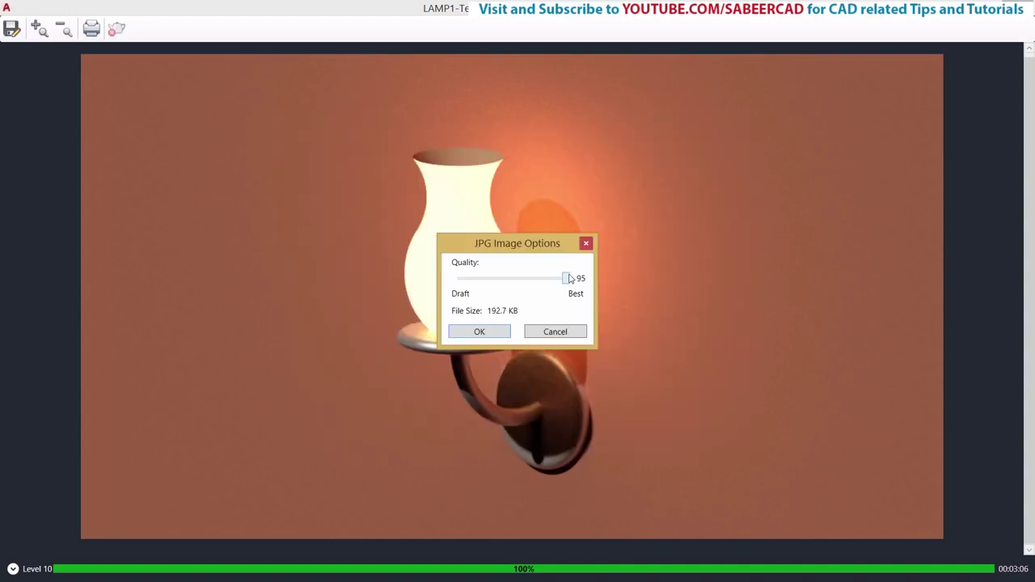
{"action": "left_click_drag", "start_coordinate": [567, 285], "coordinate": [612, 282]}
{"action": "left_click", "coordinate": [488, 332]}
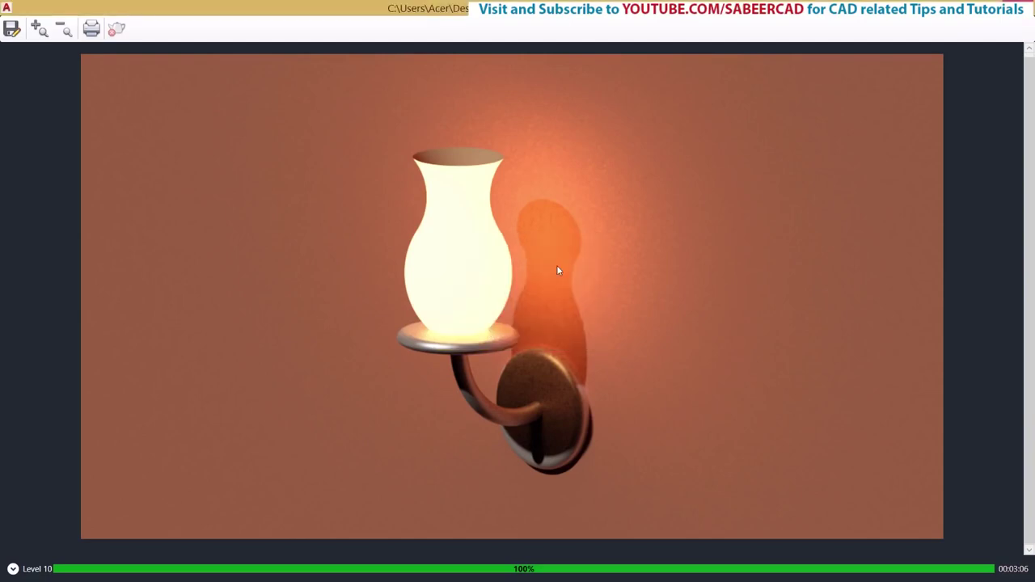